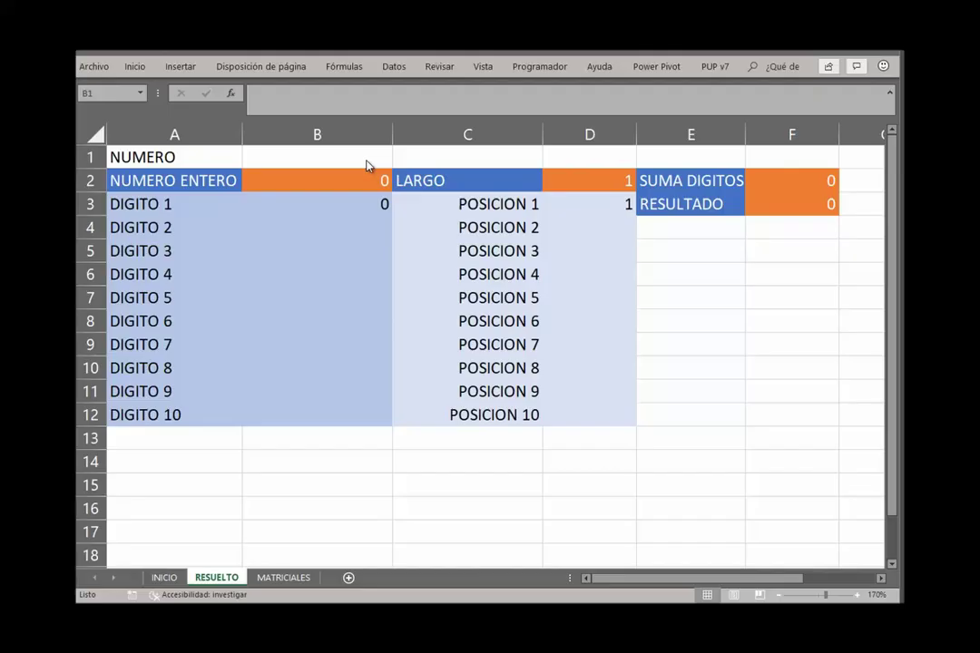
Enter 1234.456 as the number in B1 so the digit sum reads 10
{"action": "left_click", "coordinate": [366, 165]}
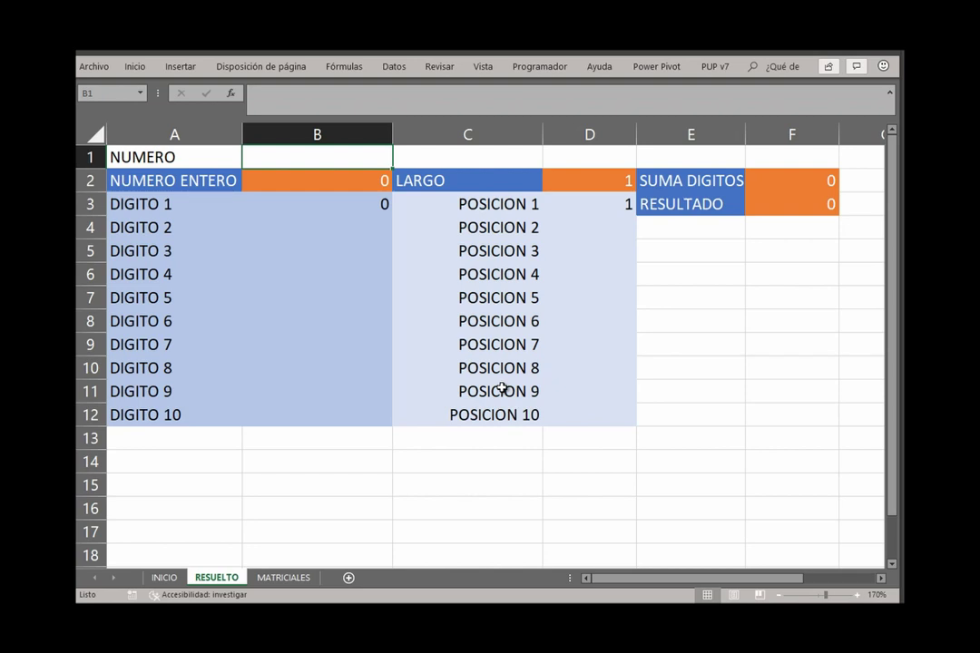
{"action": "type", "text": "123"}
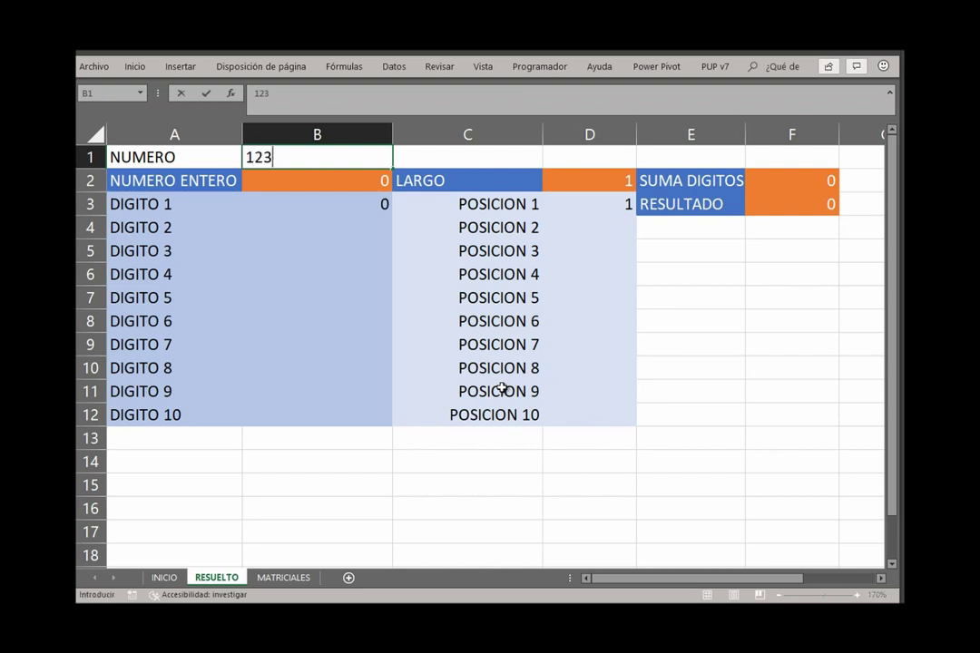
{"action": "type", "text": "4.456"}
{"action": "key", "text": "Return"}
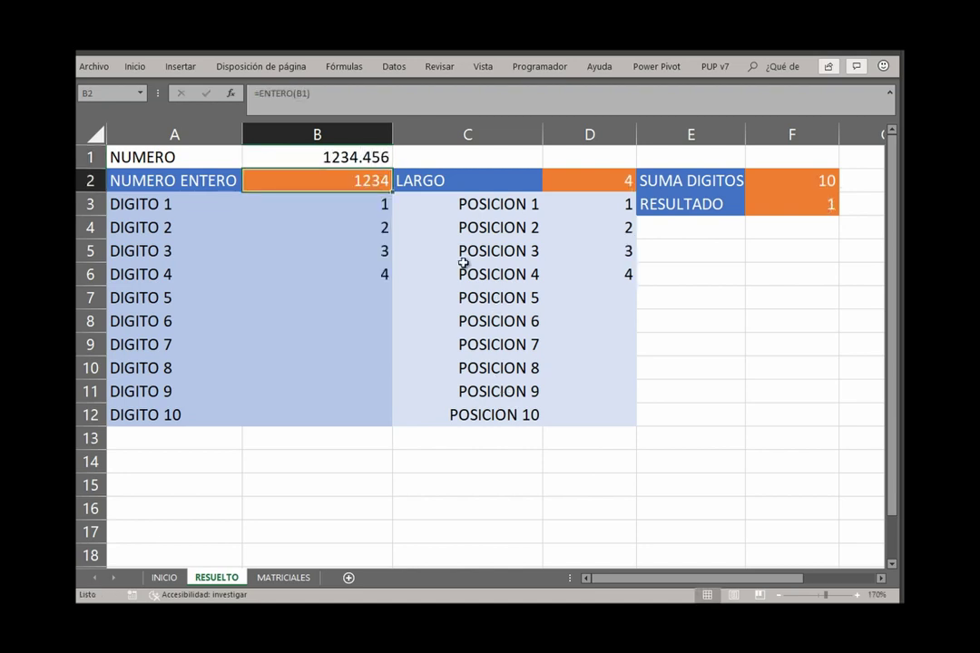
{"action": "left_click", "coordinate": [383, 157]}
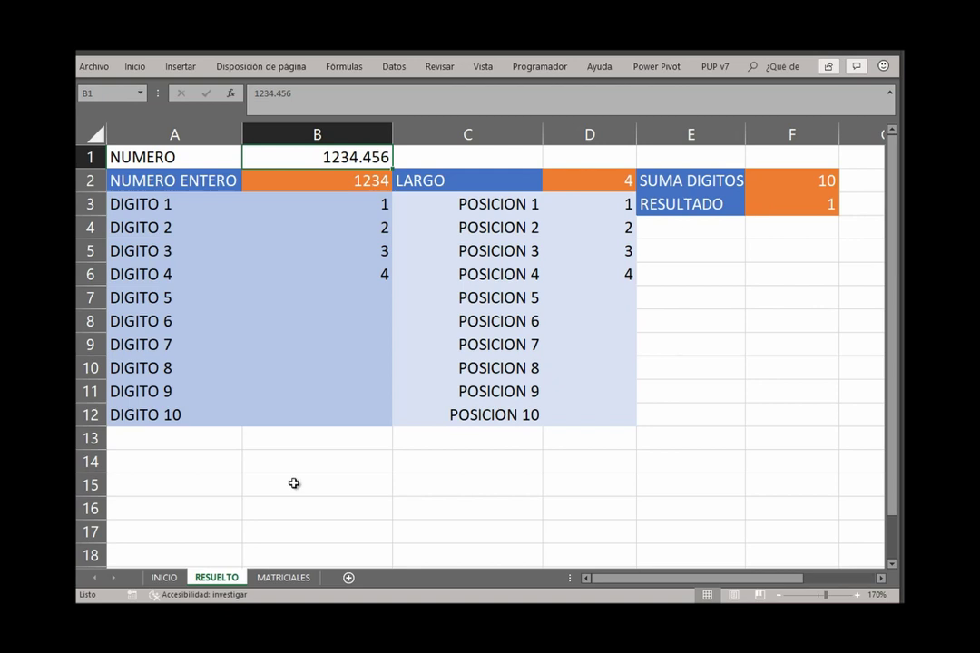
On the INICIO sheet, set NUMERO in B1 to 123.45
{"action": "left_click", "coordinate": [165, 578]}
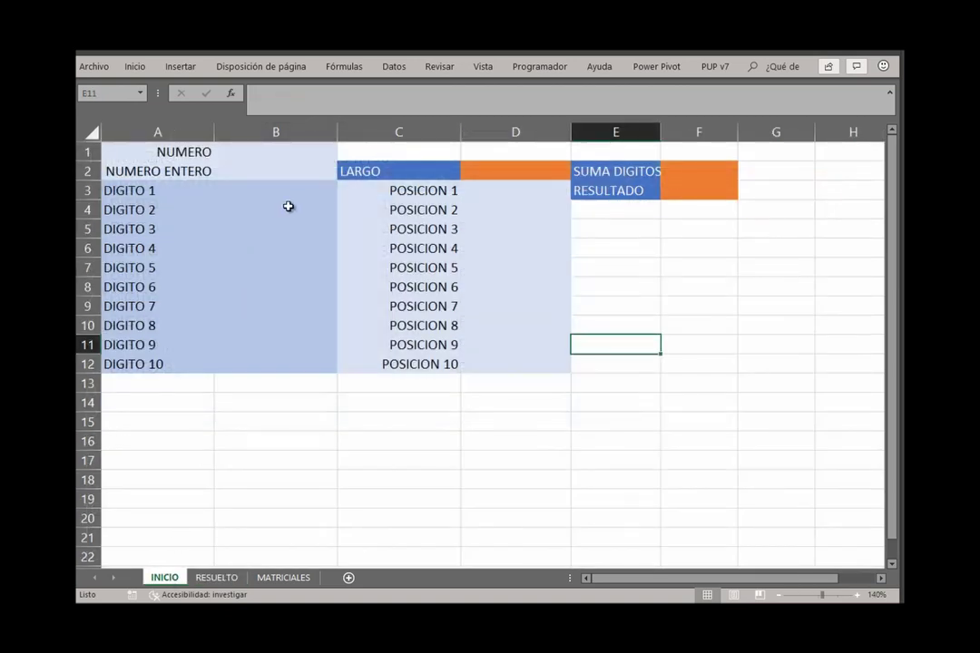
{"action": "left_click", "coordinate": [269, 153]}
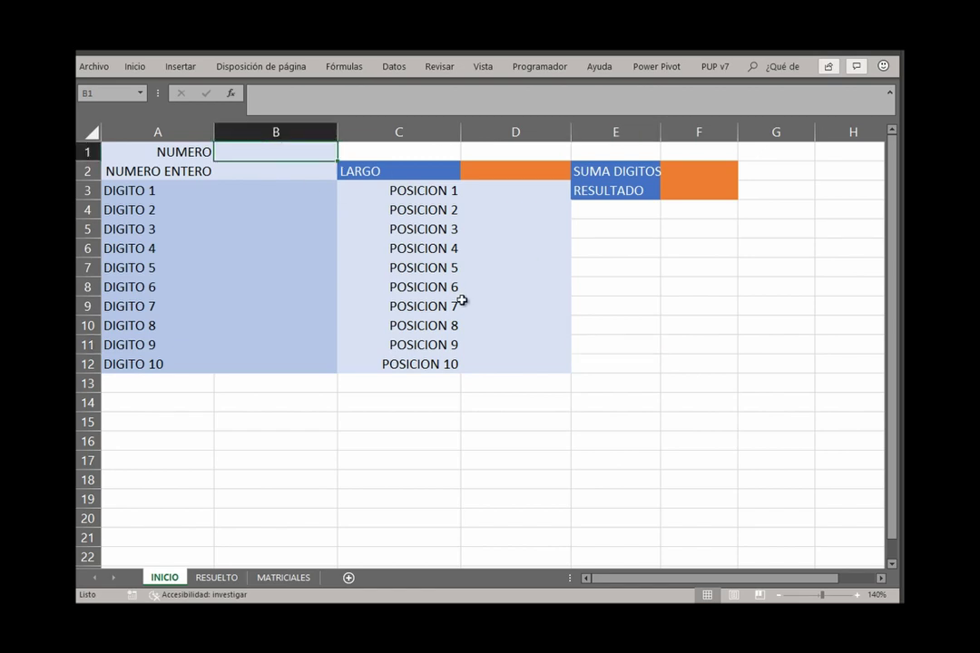
{"action": "type", "text": "123.45"}
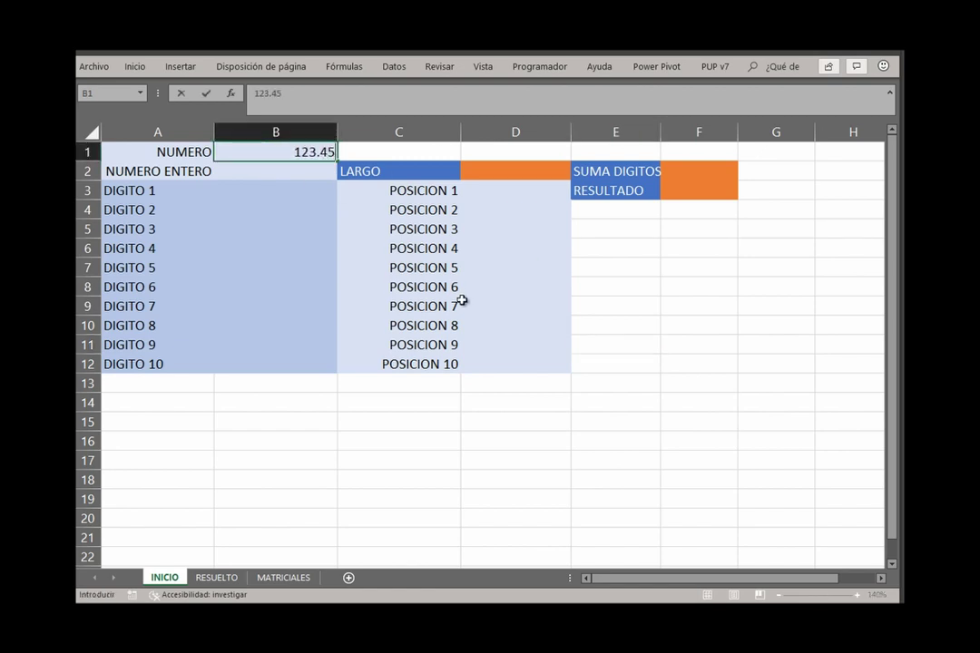
{"action": "key", "text": "Return"}
Enter =ENTERO(B1) in B2 so NUMERO ENTERO shows 123
{"action": "type", "text": "="}
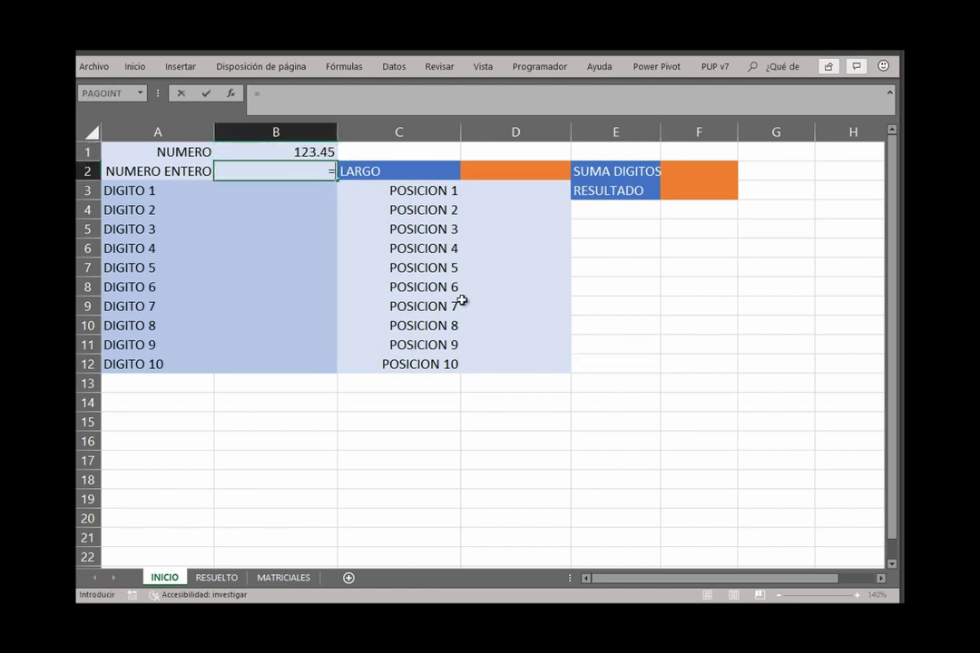
{"action": "type", "text": "ent"}
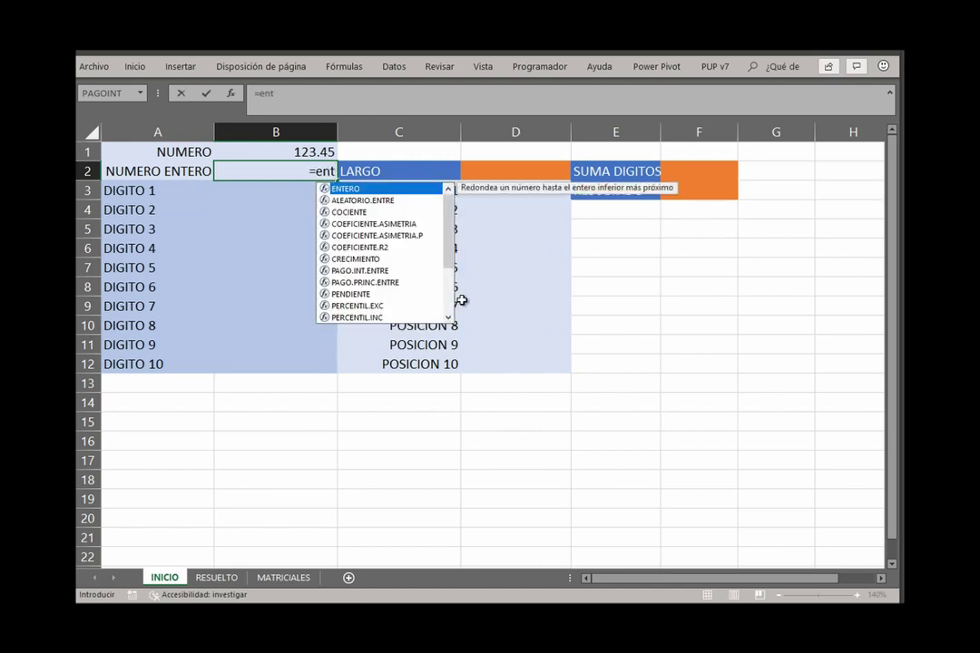
{"action": "key", "text": "Tab"}
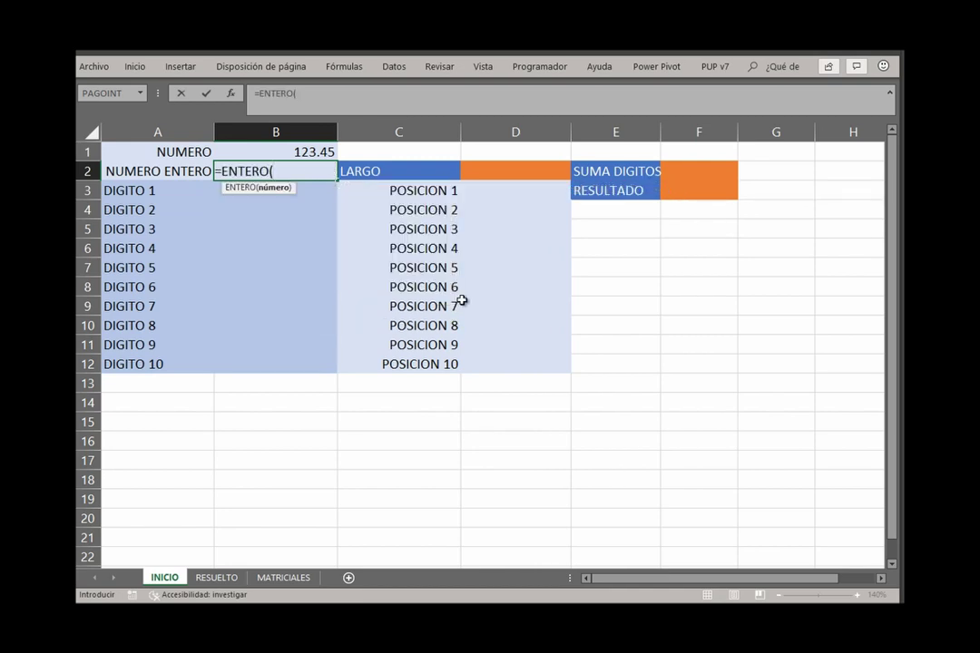
{"action": "type", "text": "B1"}
{"action": "key", "text": "Return"}
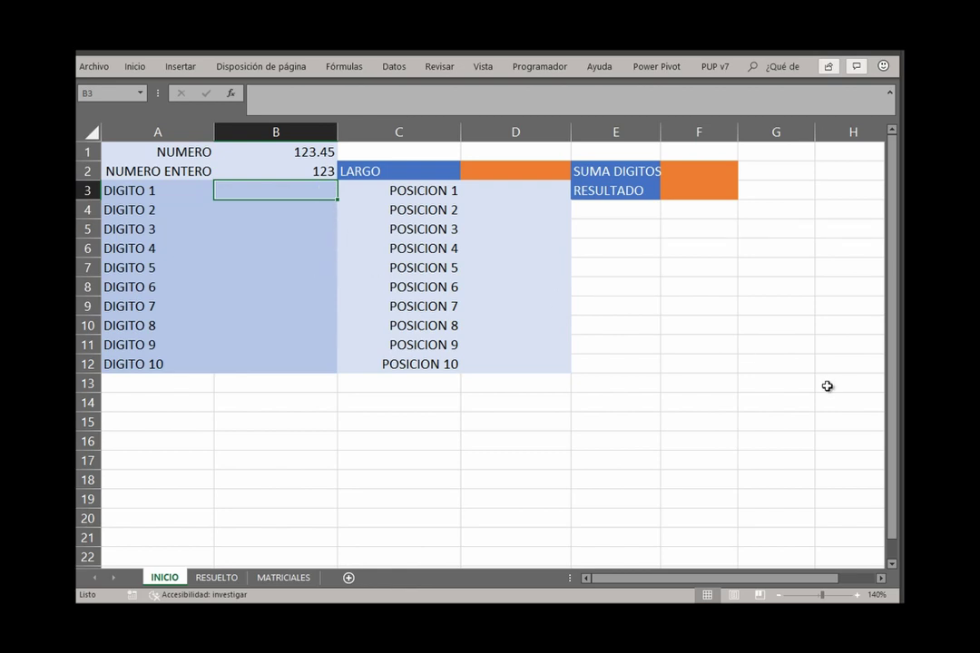
Enter =EXTRAE(B2,1,1) in B3 and fill it down to B12
{"action": "type", "text": "=ex"}
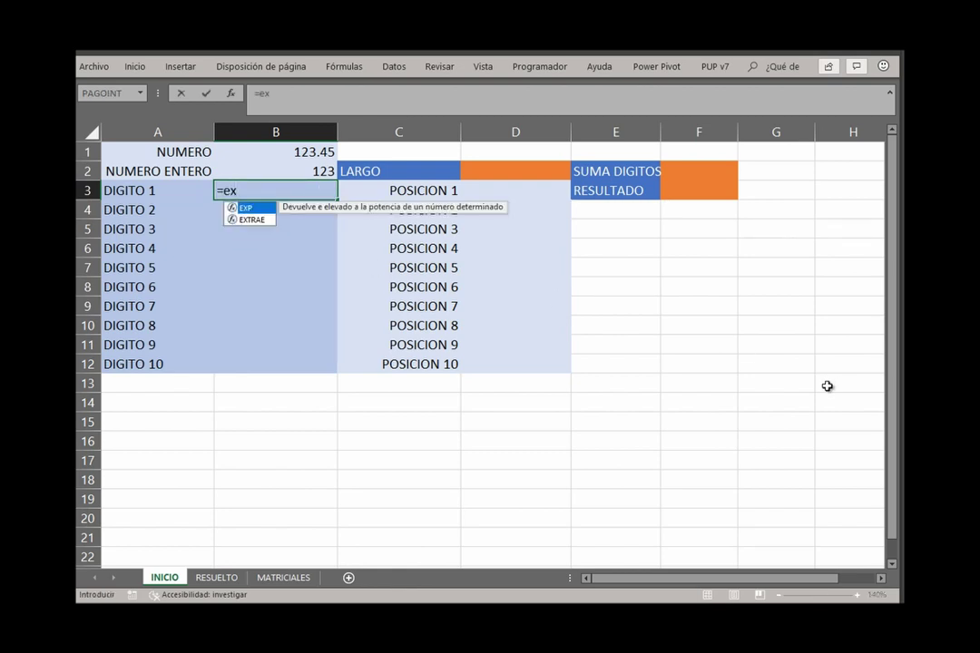
{"action": "key", "text": "Down"}
{"action": "key", "text": "Tab"}
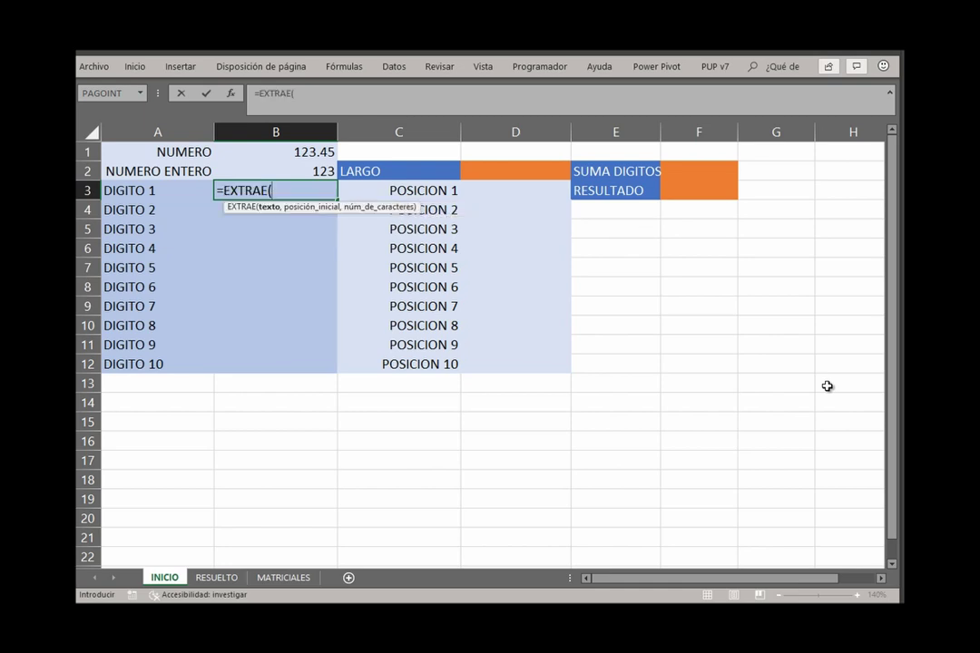
{"action": "left_click", "coordinate": [305, 172]}
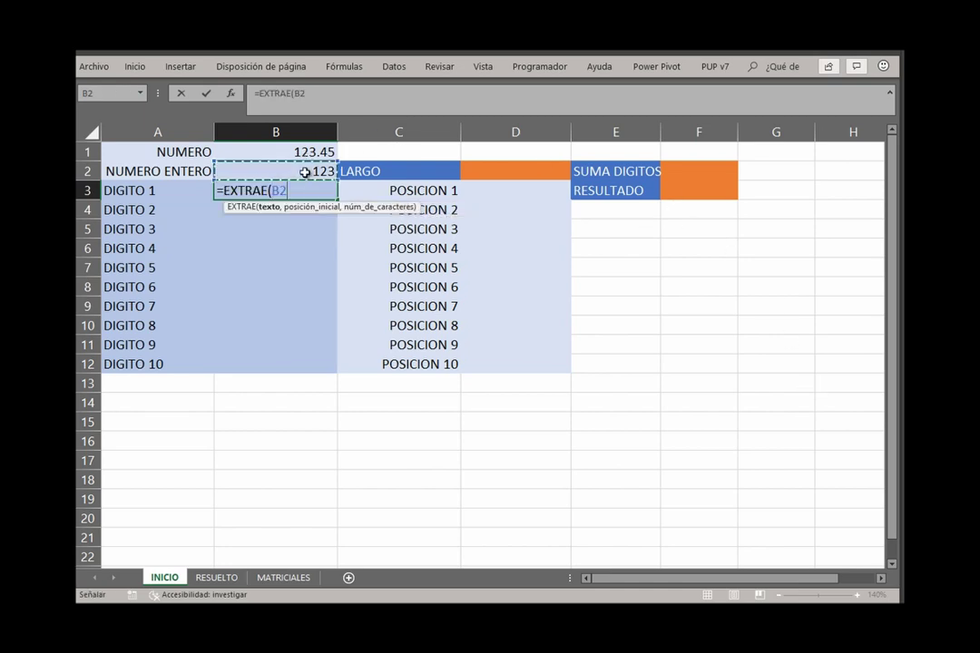
{"action": "type", "text": ",1"}
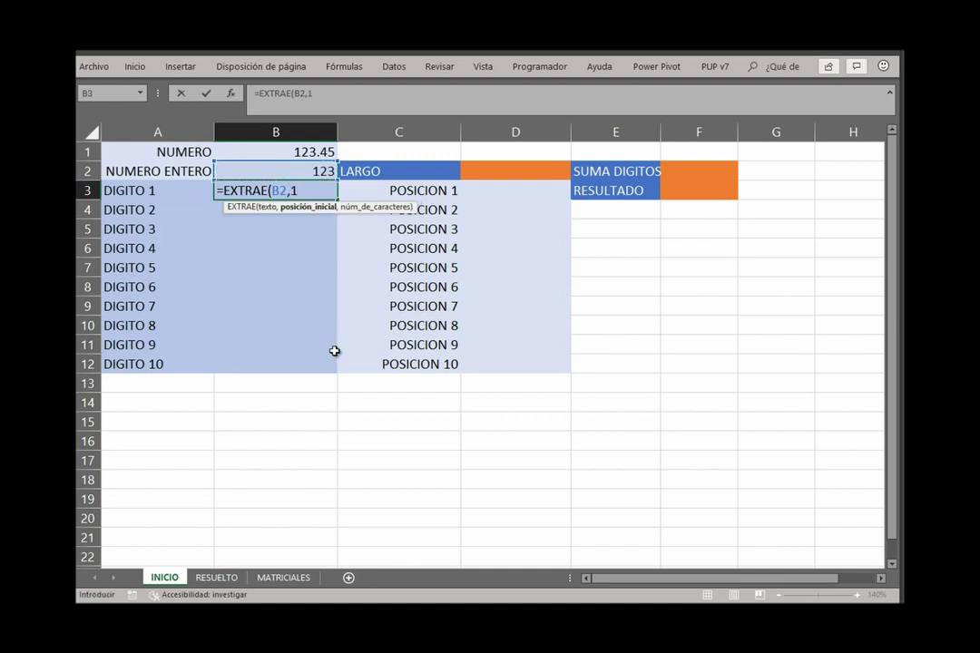
{"action": "type", "text": ",1"}
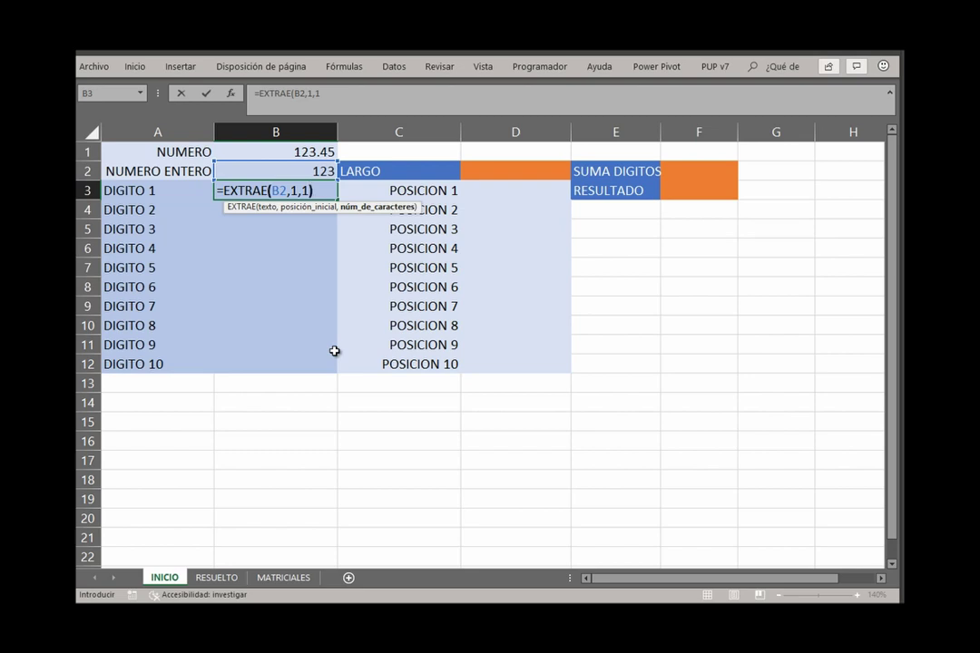
{"action": "key", "text": "Return"}
{"action": "left_click", "coordinate": [324, 191]}
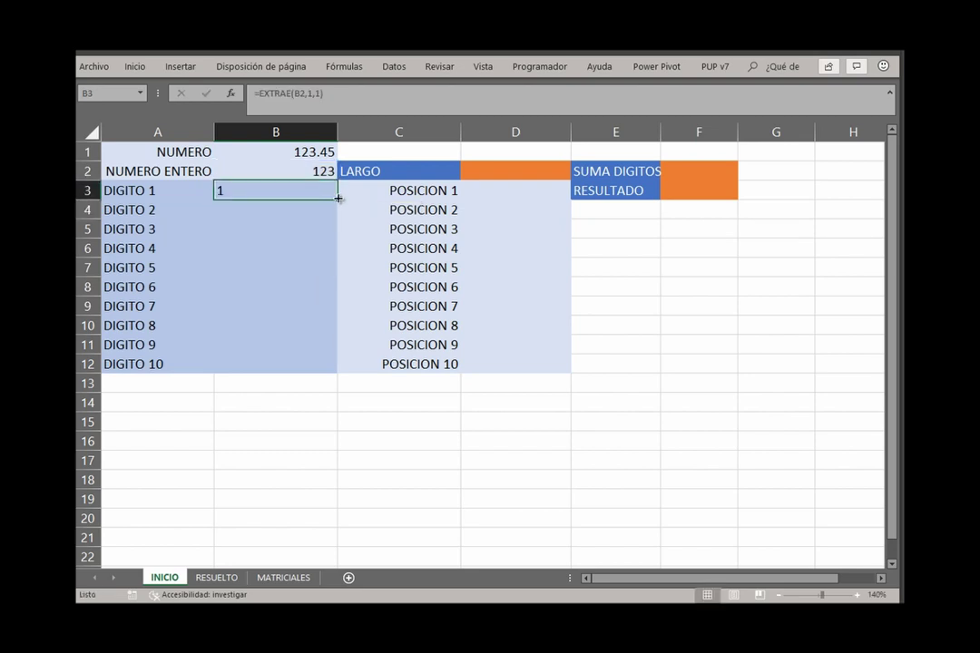
{"action": "left_click_drag", "start_coordinate": [338, 199], "coordinate": [356, 372]}
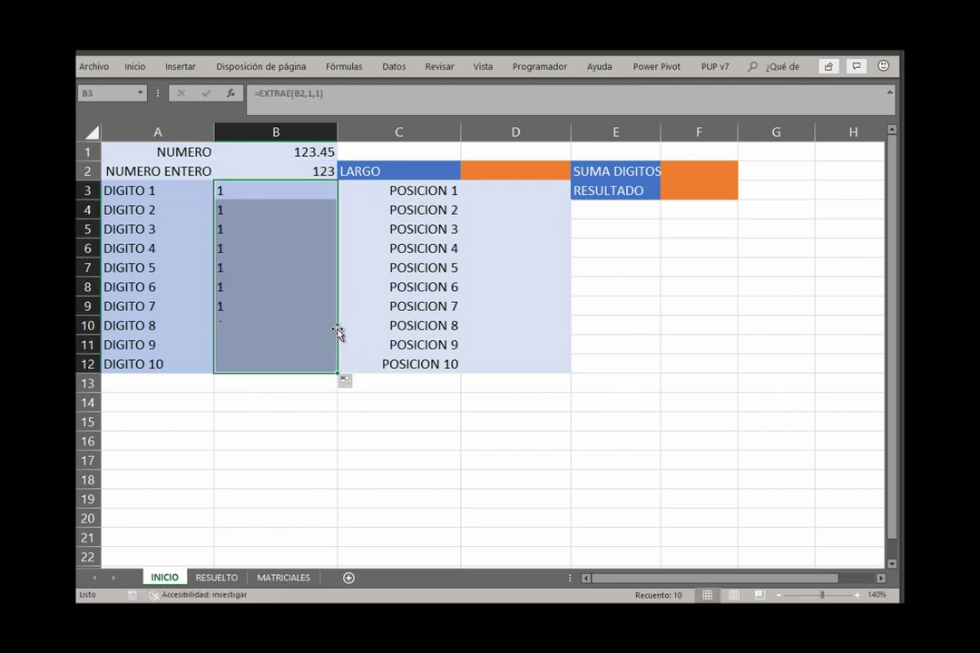
Try changing B4's start position to 2, then cancel the erroring edit
{"action": "double_click", "coordinate": [296, 208]}
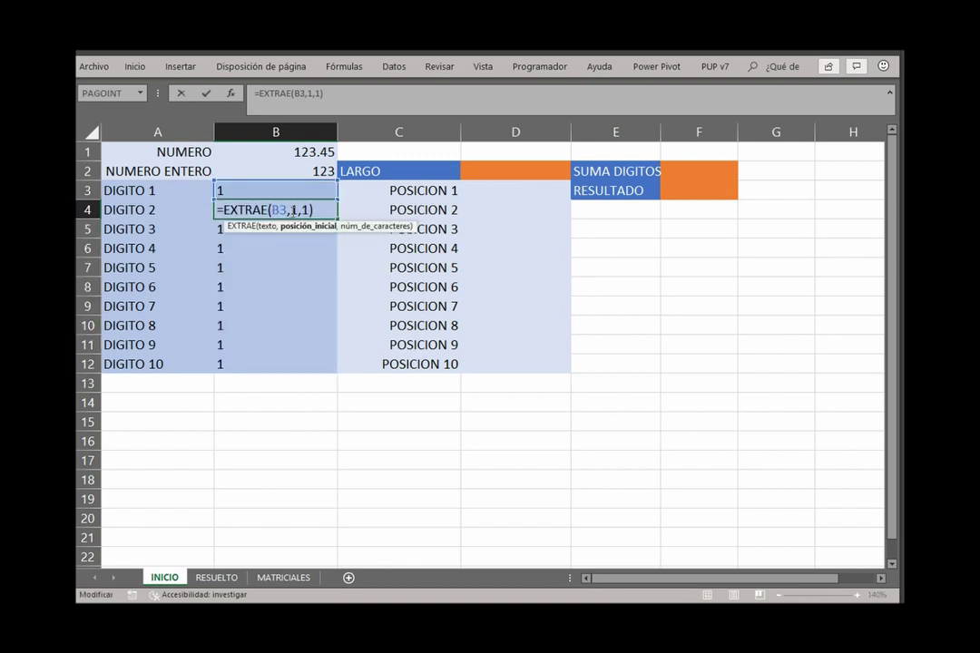
{"action": "key", "text": "BackSpace"}
{"action": "type", "text": "2"}
{"action": "key", "text": "Return"}
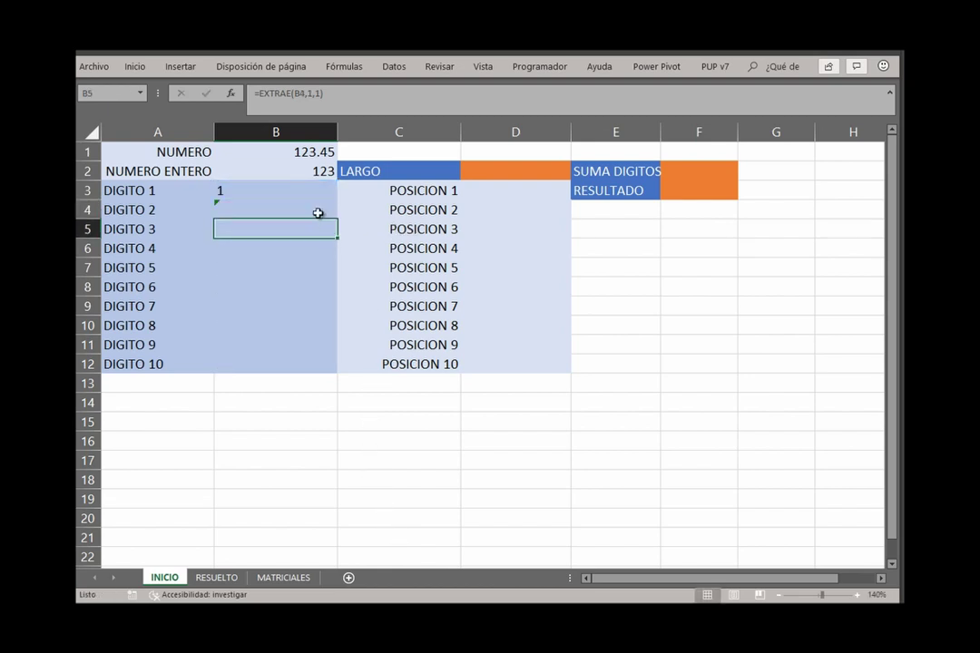
{"action": "left_click", "coordinate": [317, 211]}
{"action": "double_click", "coordinate": [318, 209]}
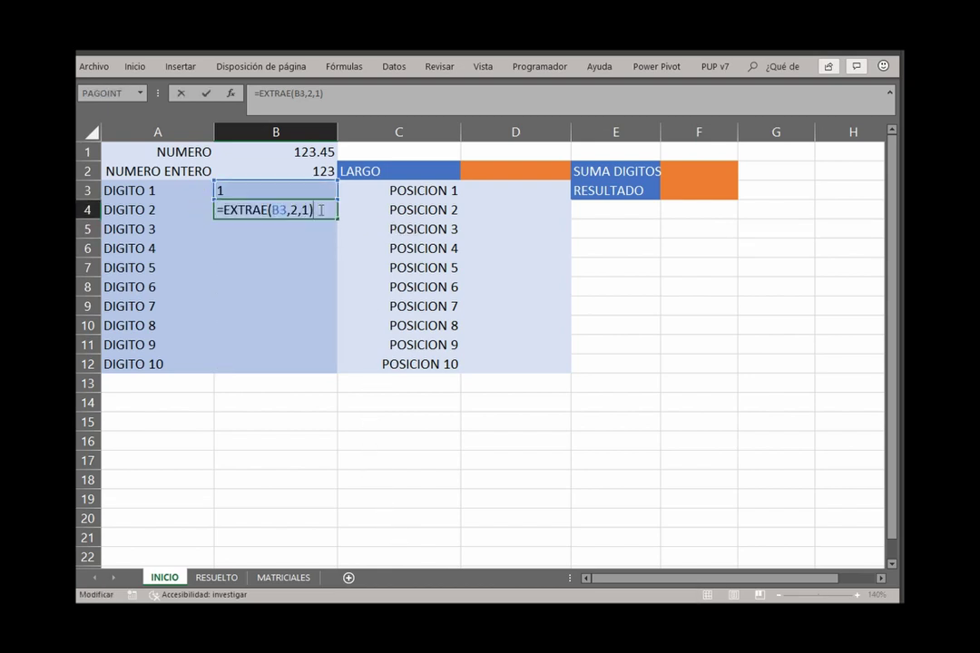
{"action": "key", "text": "Escape"}
Lock B3's reference as $B$2, refill to B12, and set B4 to position 2
{"action": "double_click", "coordinate": [284, 190]}
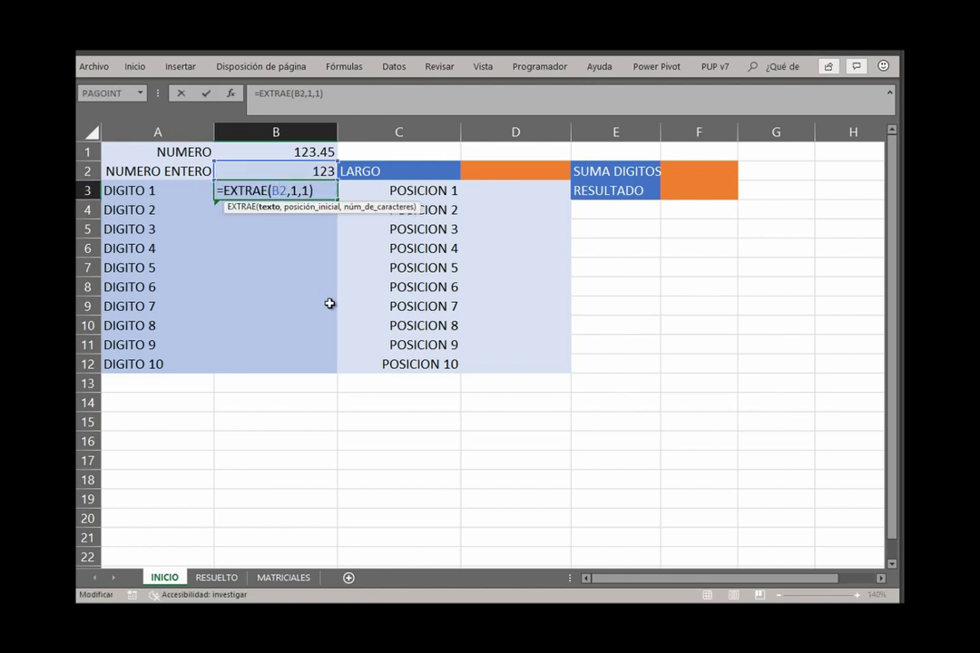
{"action": "key", "text": "F4"}
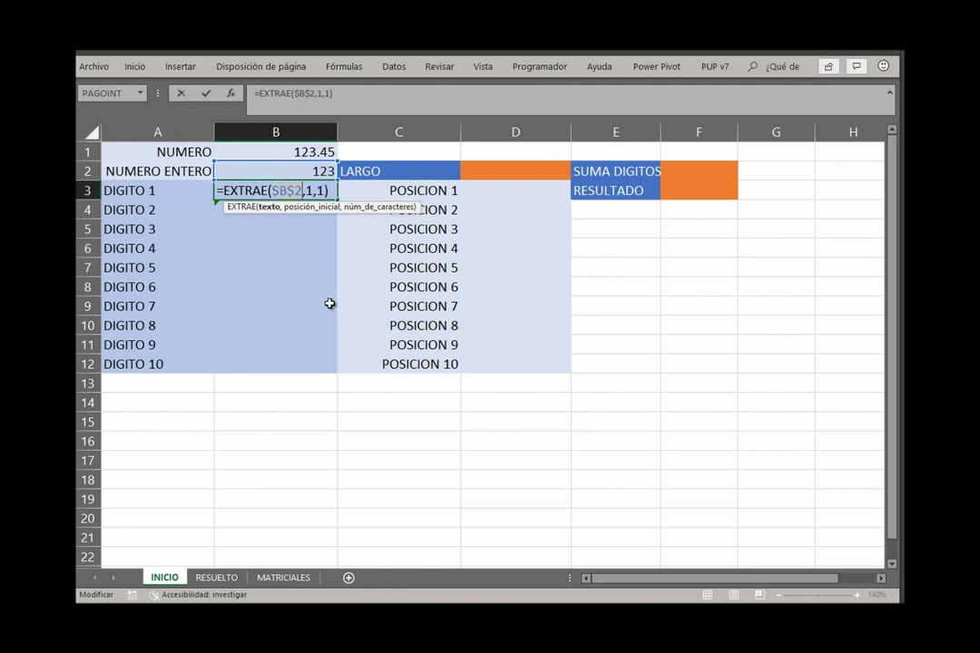
{"action": "key", "text": "Return"}
{"action": "left_click", "coordinate": [325, 192]}
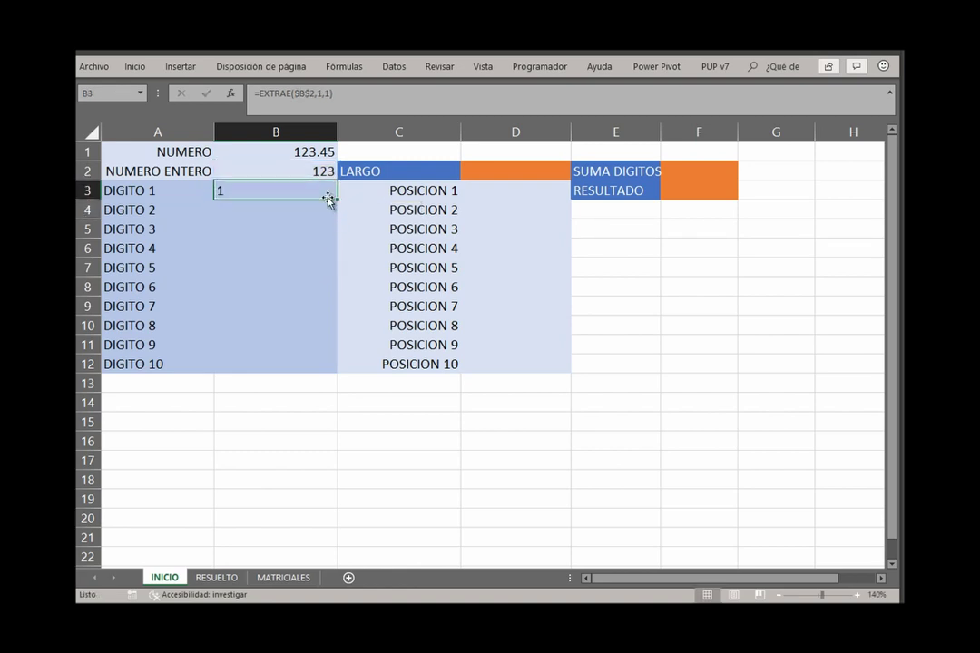
{"action": "double_click", "coordinate": [337, 200]}
{"action": "double_click", "coordinate": [308, 209]}
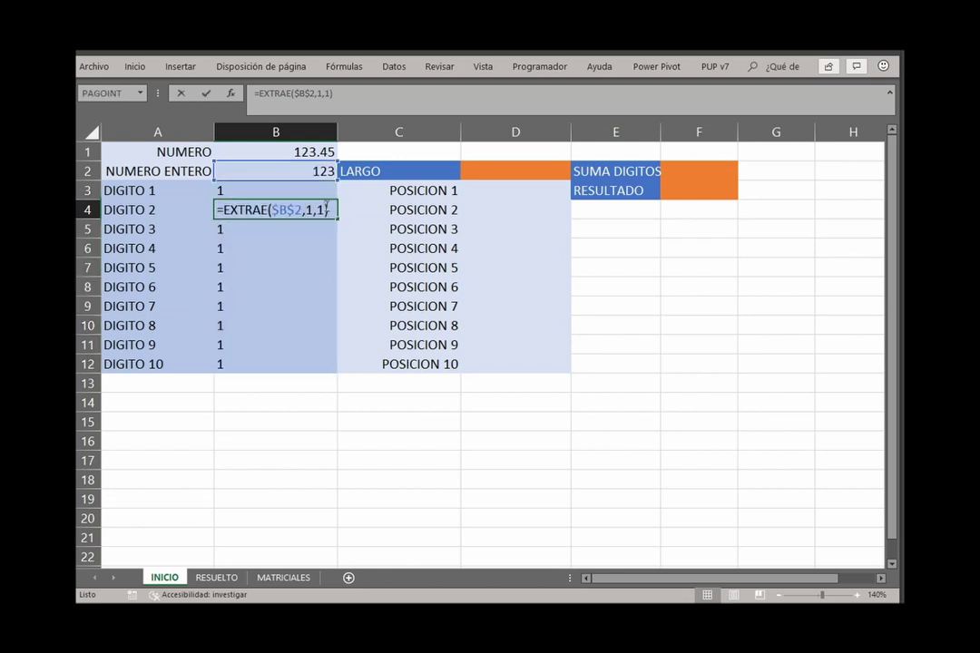
{"action": "double_click", "coordinate": [309, 210]}
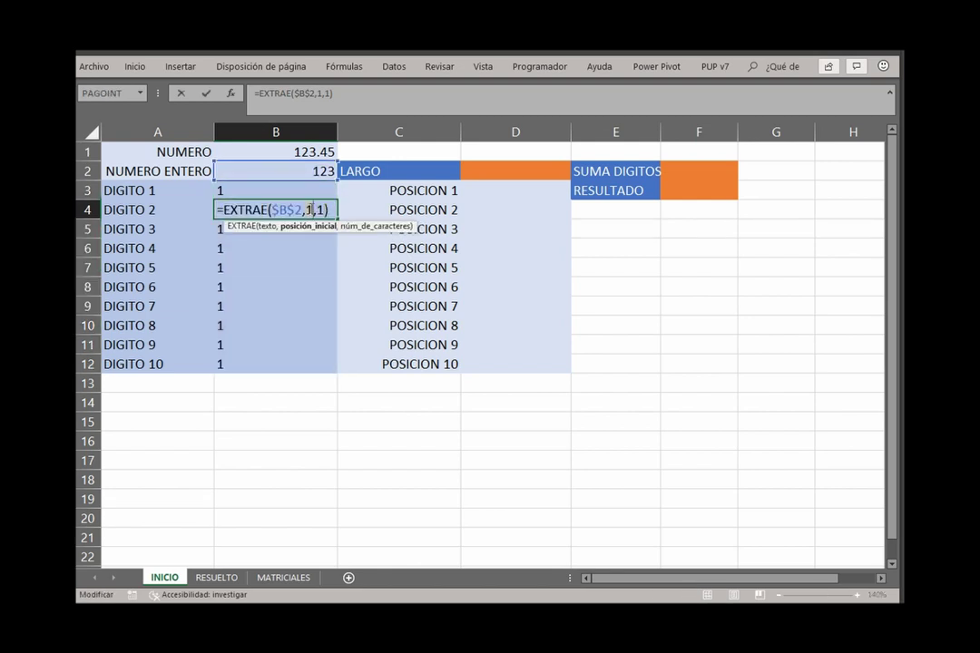
{"action": "type", "text": "2"}
{"action": "key", "text": "Return"}
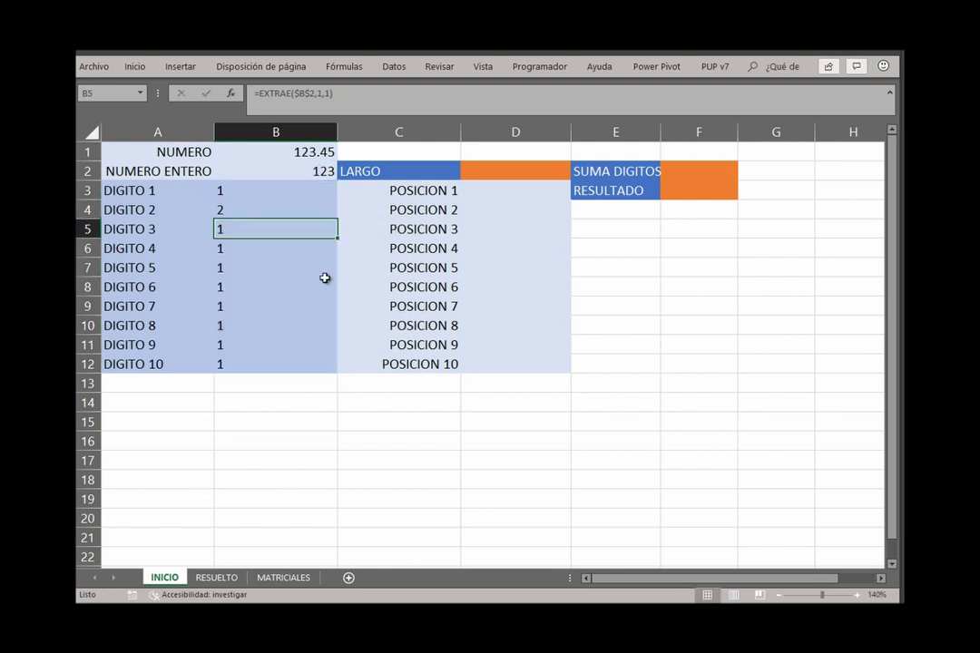
{"action": "left_click", "coordinate": [303, 152]}
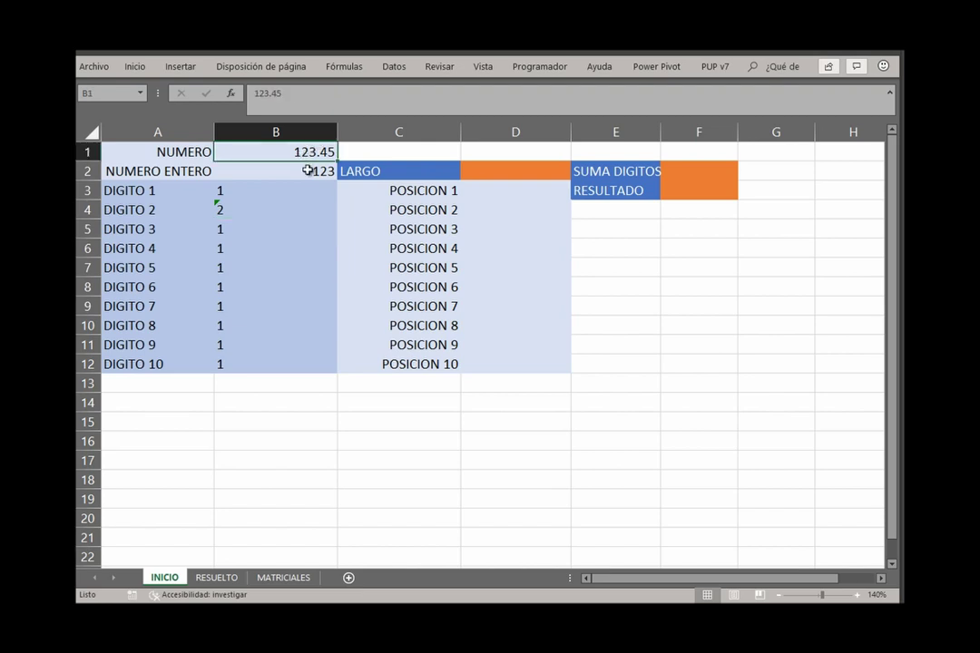
{"action": "type", "text": "76"}
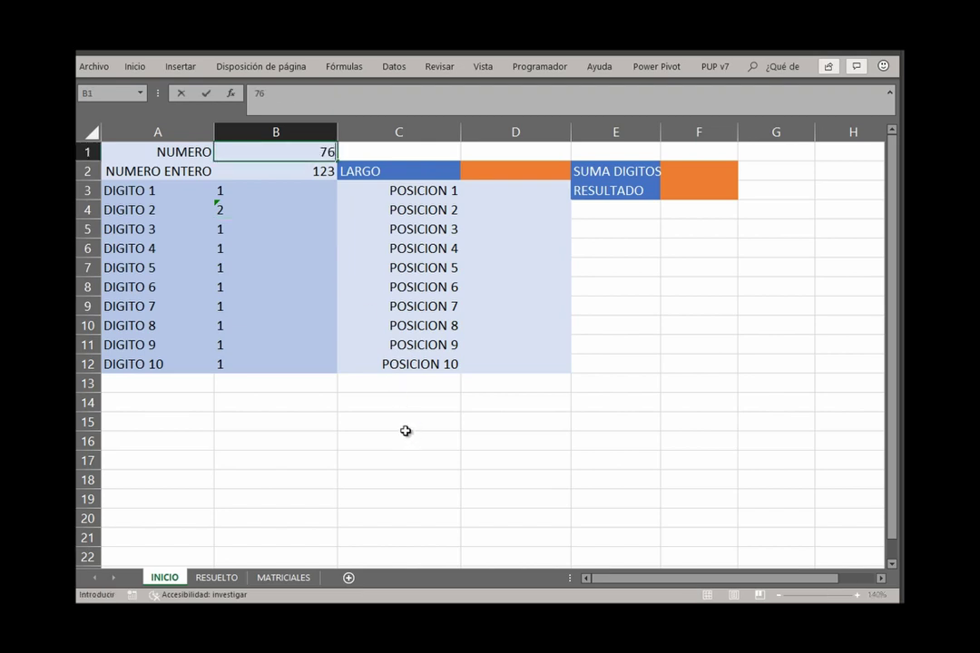
{"action": "type", "text": "8.9"}
{"action": "type", "text": "8"}
{"action": "key", "text": "Return"}
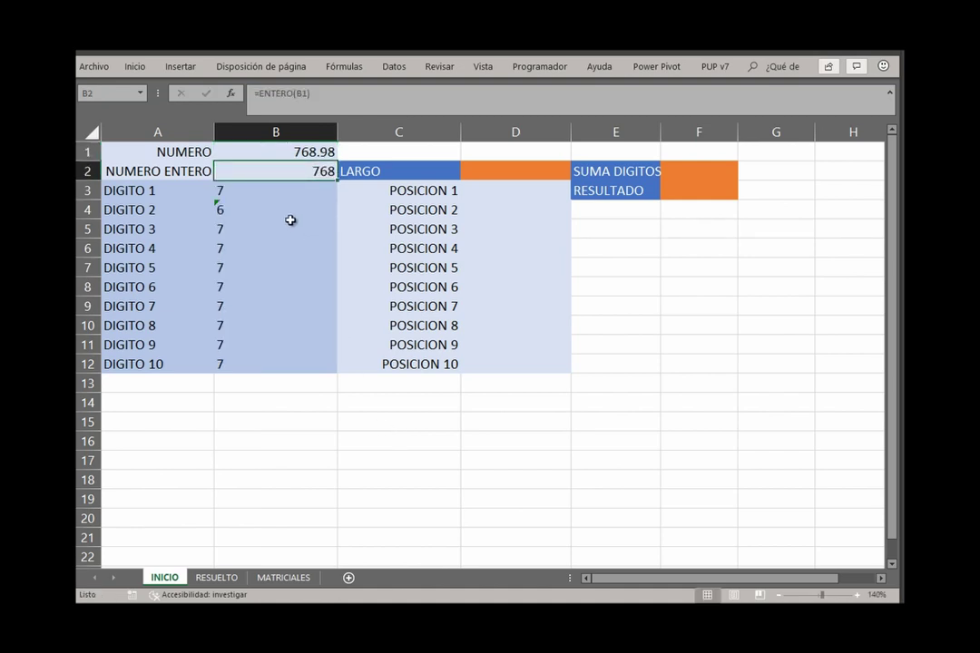
{"action": "left_click", "coordinate": [240, 229]}
{"action": "key", "text": "Down"}
{"action": "key", "text": "Down"}
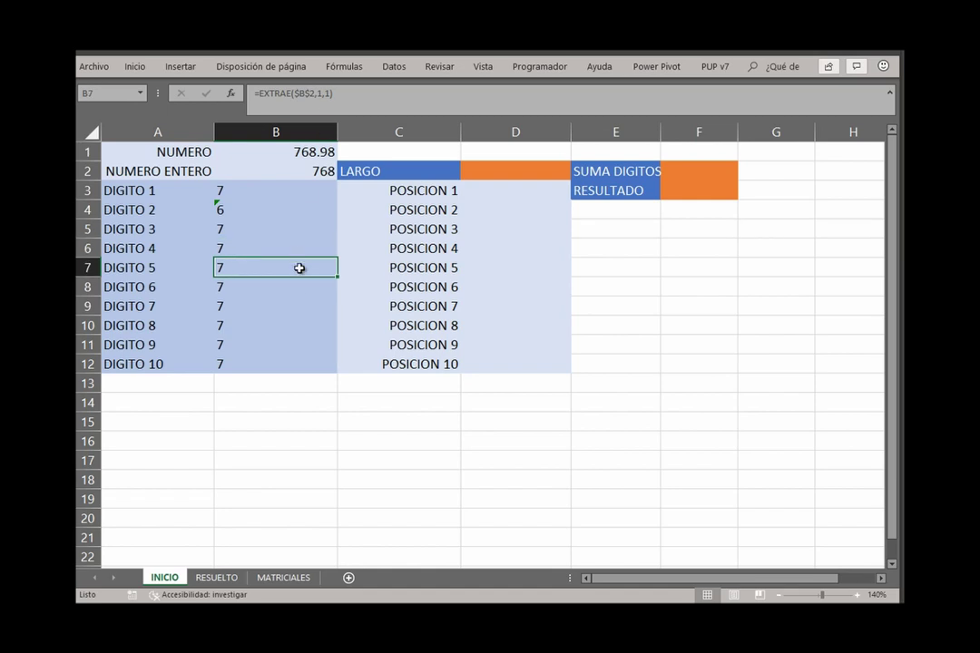
{"action": "key", "text": "ctrl+Up"}
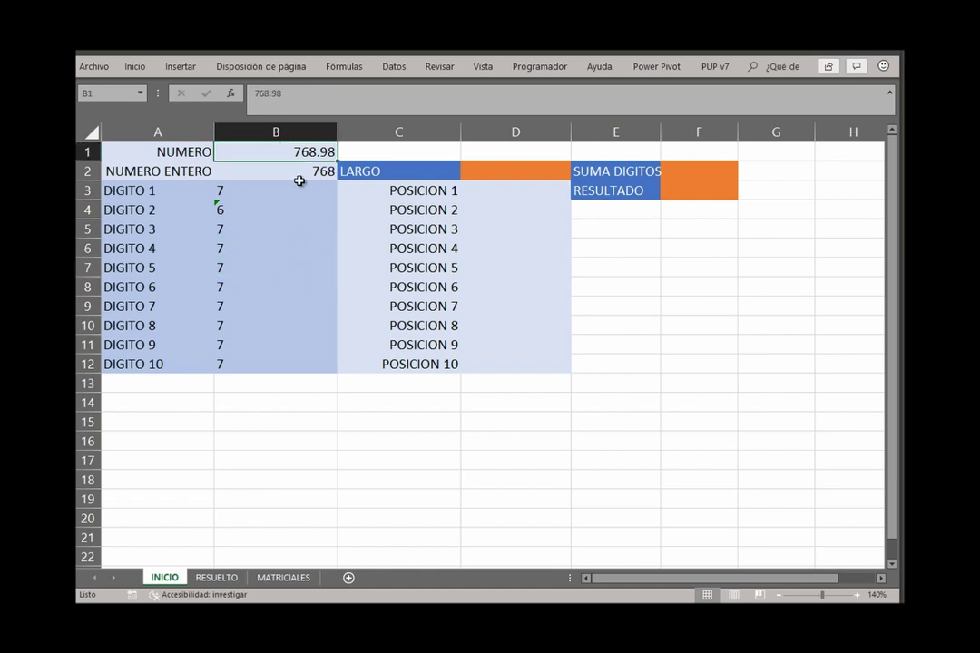
{"action": "left_click", "coordinate": [298, 190]}
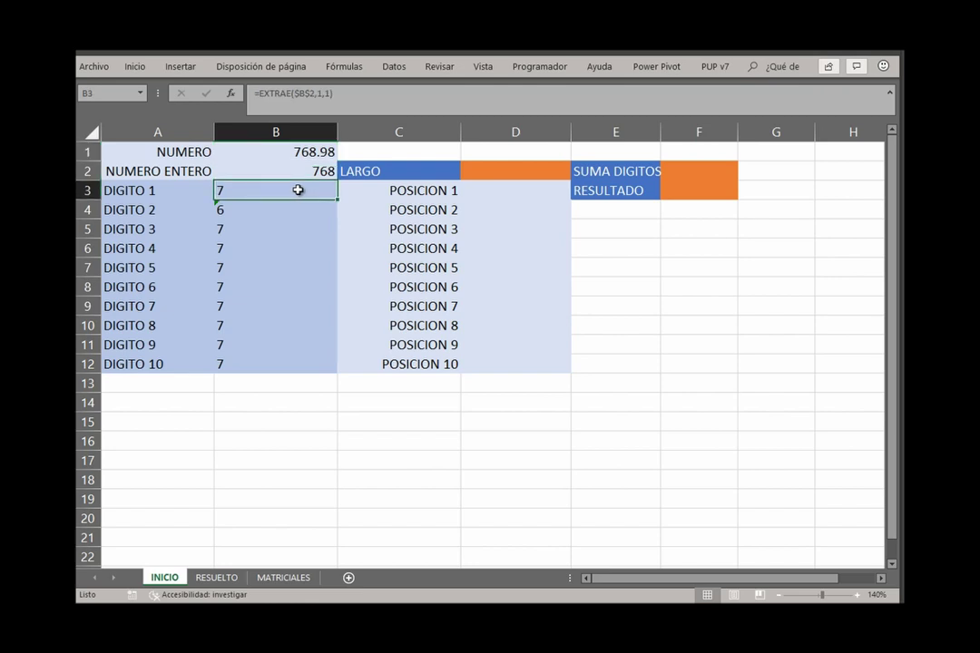
Enter the running row-count formula =FILAS($D$3:D3) in D3
{"action": "left_click", "coordinate": [501, 189]}
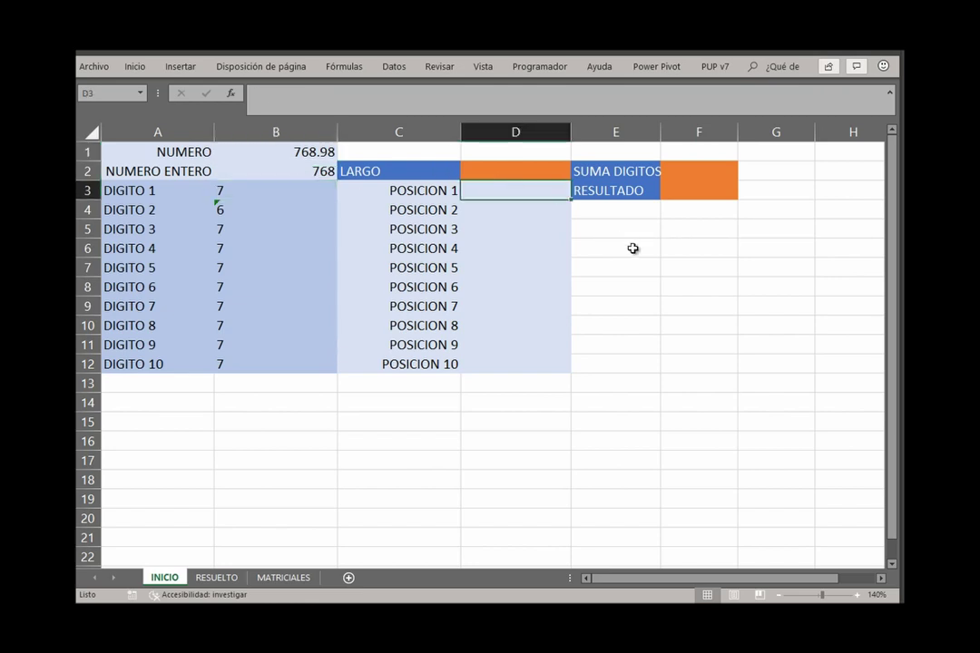
{"action": "type", "text": "=fu"}
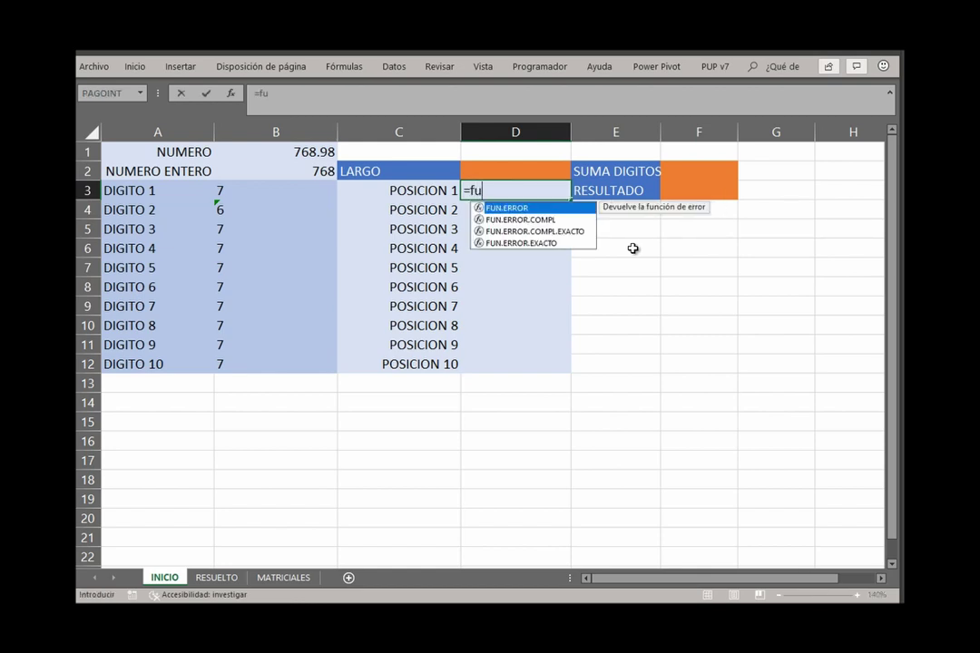
{"action": "type", "text": "l"}
{"action": "key", "text": "BackSpace"}
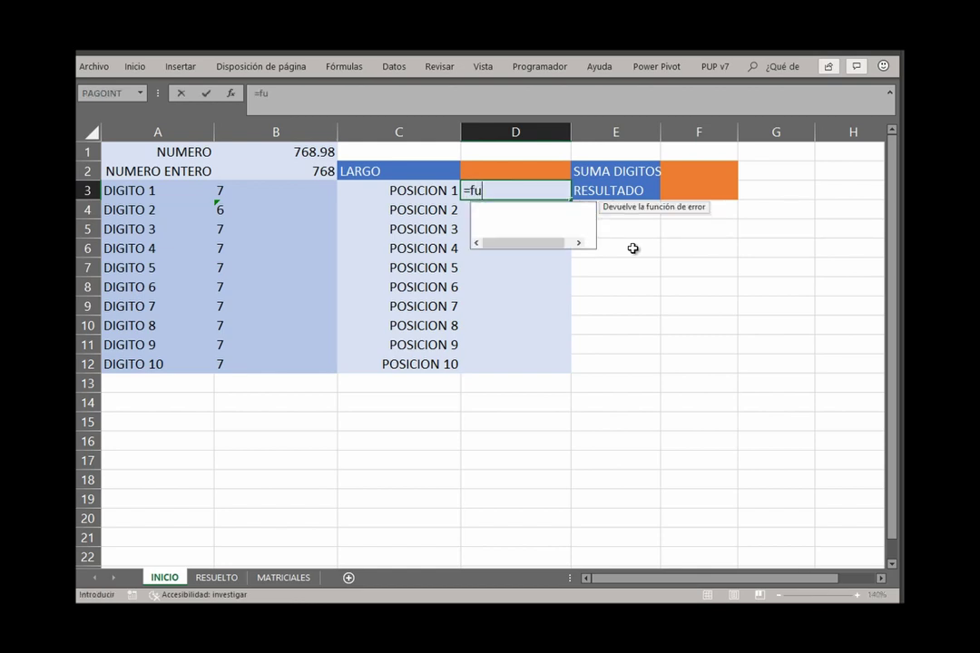
{"action": "key", "text": "BackSpace"}
{"action": "type", "text": "il"}
{"action": "key", "text": "Down"}
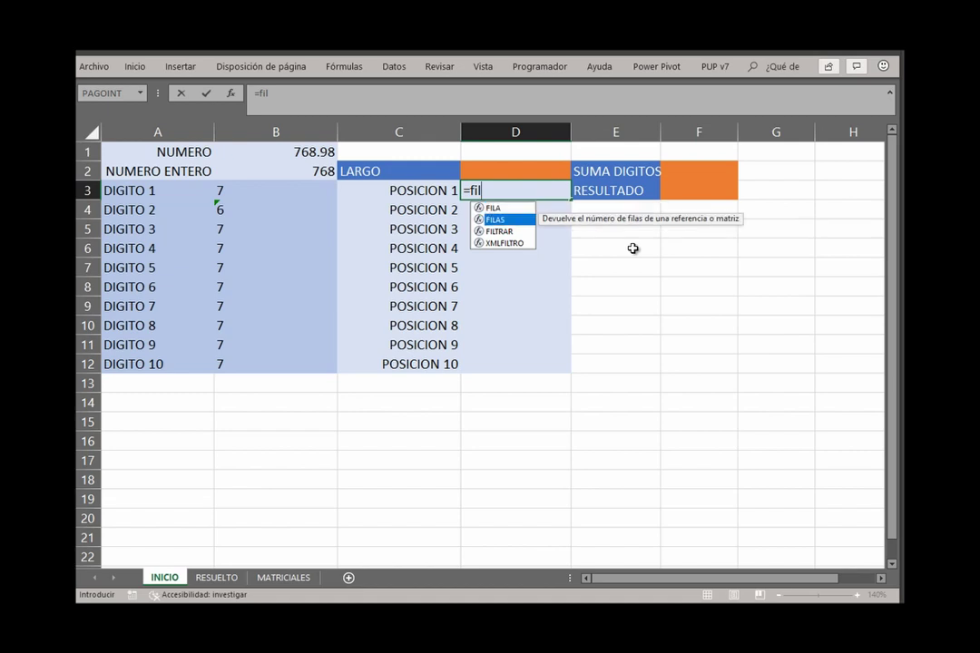
{"action": "key", "text": "Tab"}
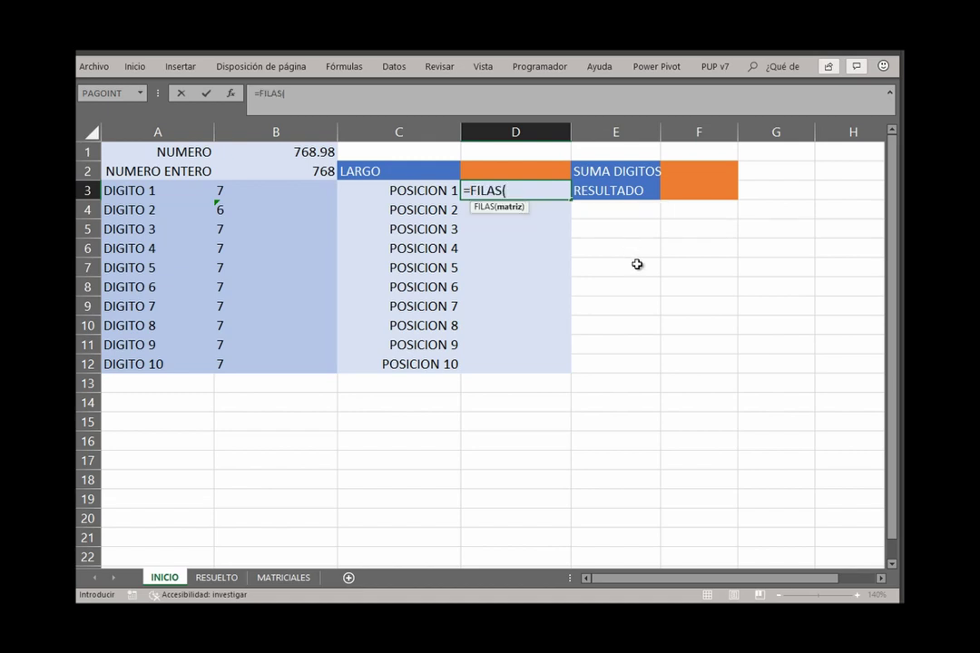
{"action": "type", "text": "d3"}
{"action": "key", "text": "F4"}
{"action": "type", "text": "d3"}
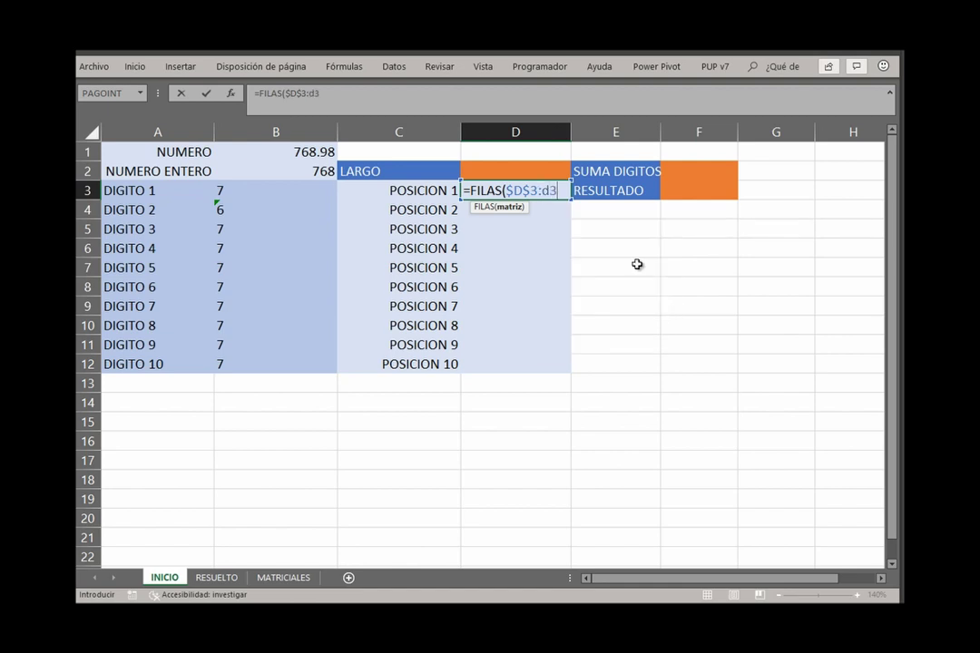
{"action": "type", "text": ")"}
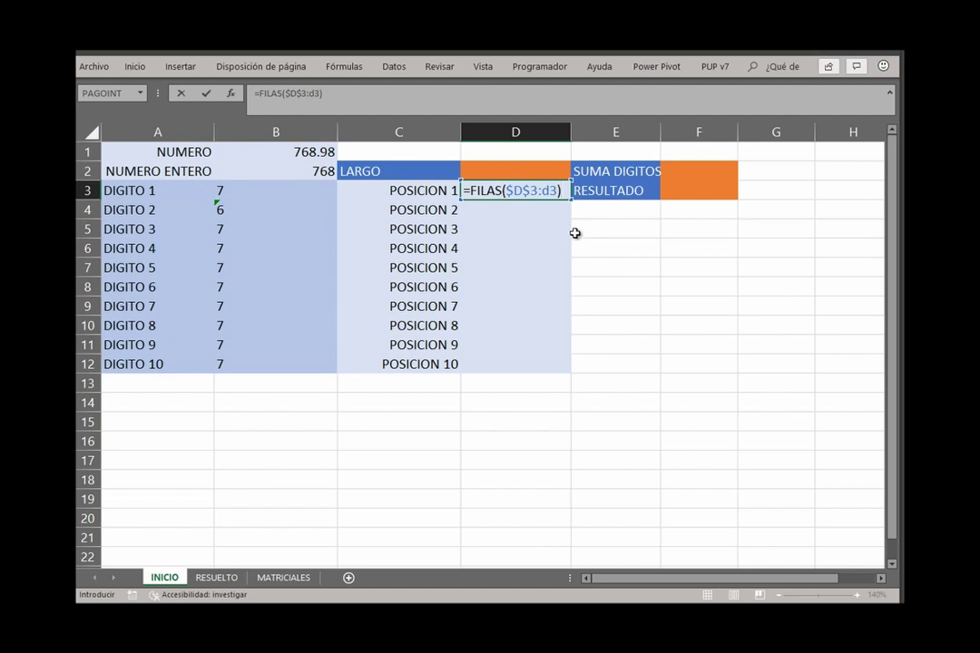
{"action": "key", "text": "Return"}
Fill the position formula down to D12, numbering POSICION 1 through 10
{"action": "left_click", "coordinate": [563, 191]}
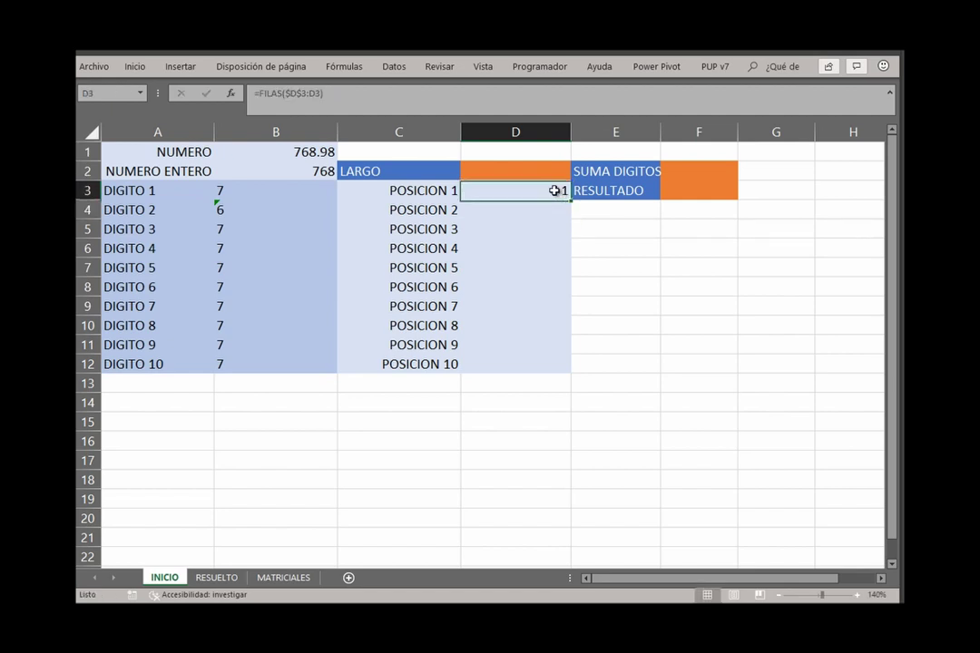
{"action": "mouse_move", "coordinate": [565, 194]}
{"action": "left_mouse_down"}
{"action": "mouse_move", "coordinate": [579, 385]}
{"action": "mouse_move", "coordinate": [562, 367]}
{"action": "left_mouse_up"}
{"action": "left_click", "coordinate": [562, 364]}
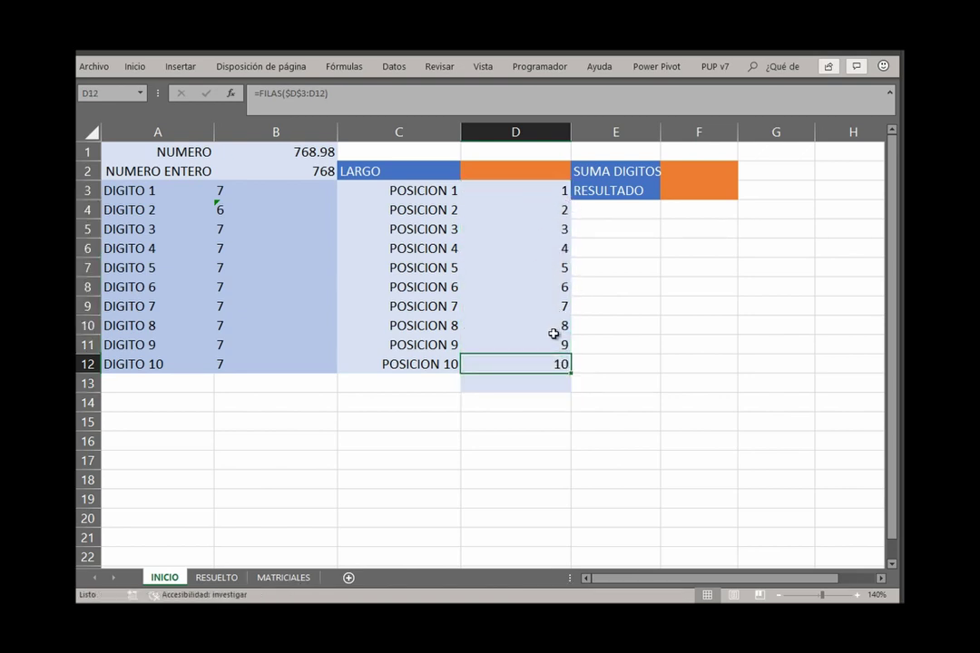
{"action": "double_click", "coordinate": [561, 364]}
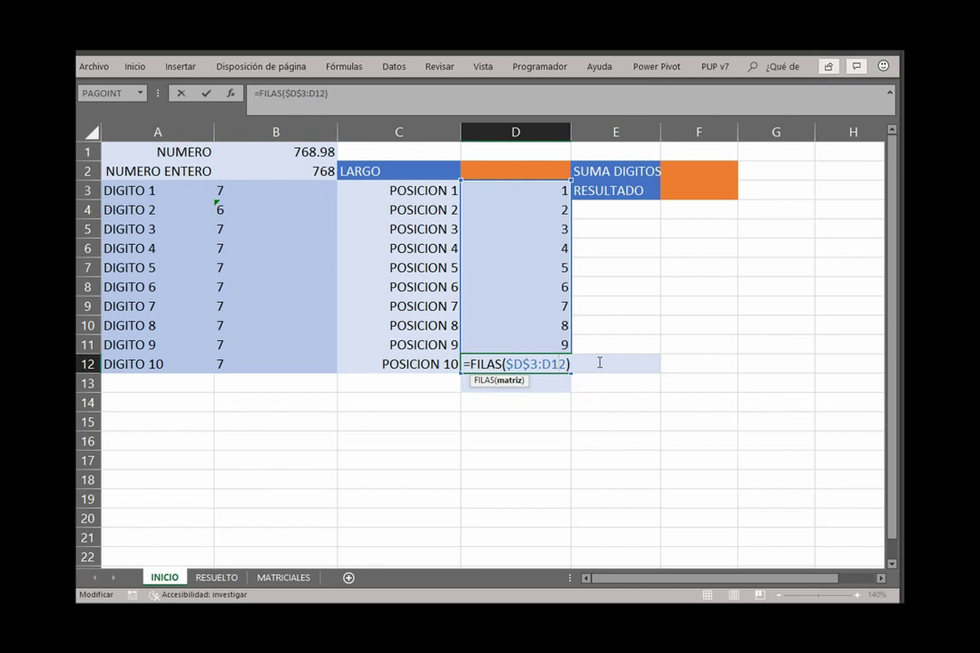
{"action": "key", "text": "ctrl+Return"}
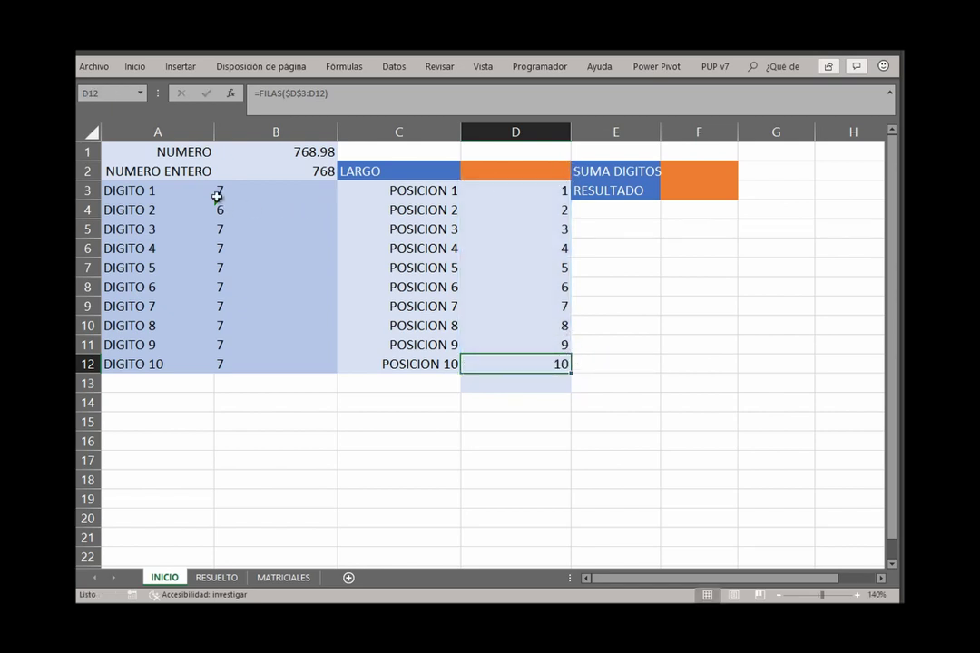
Change B3 to =EXTRAE($B$2,D3,1) and fill it down to B12, giving 7, 6, 8
{"action": "double_click", "coordinate": [210, 190]}
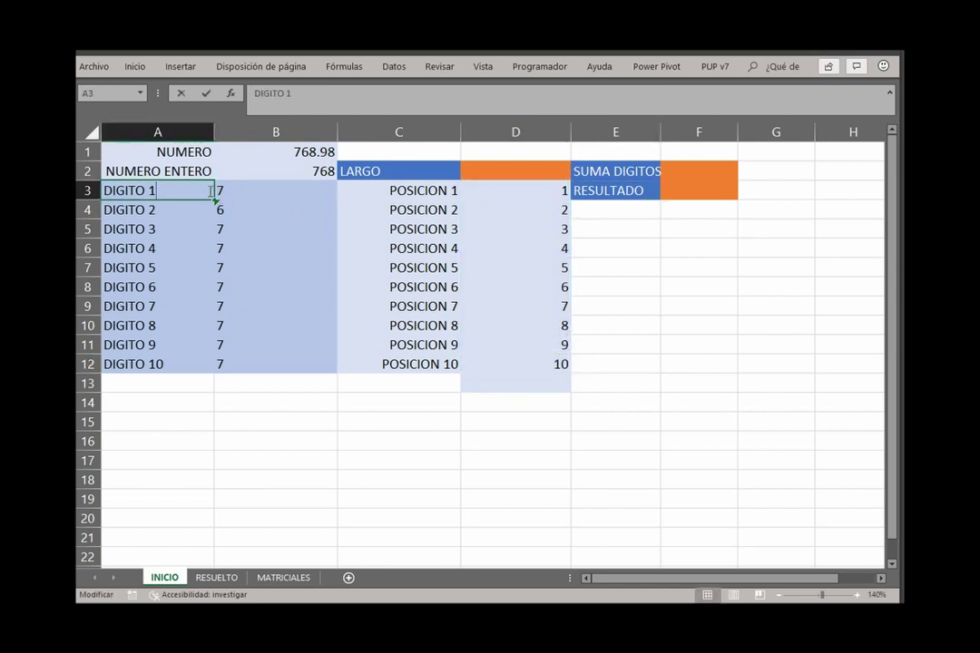
{"action": "double_click", "coordinate": [245, 191]}
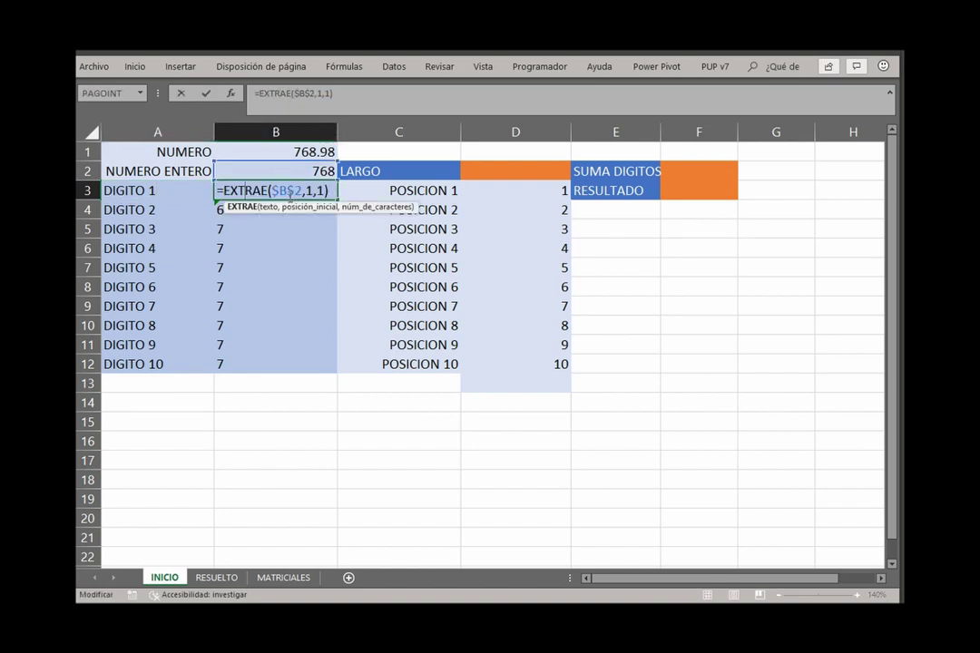
{"action": "double_click", "coordinate": [309, 191]}
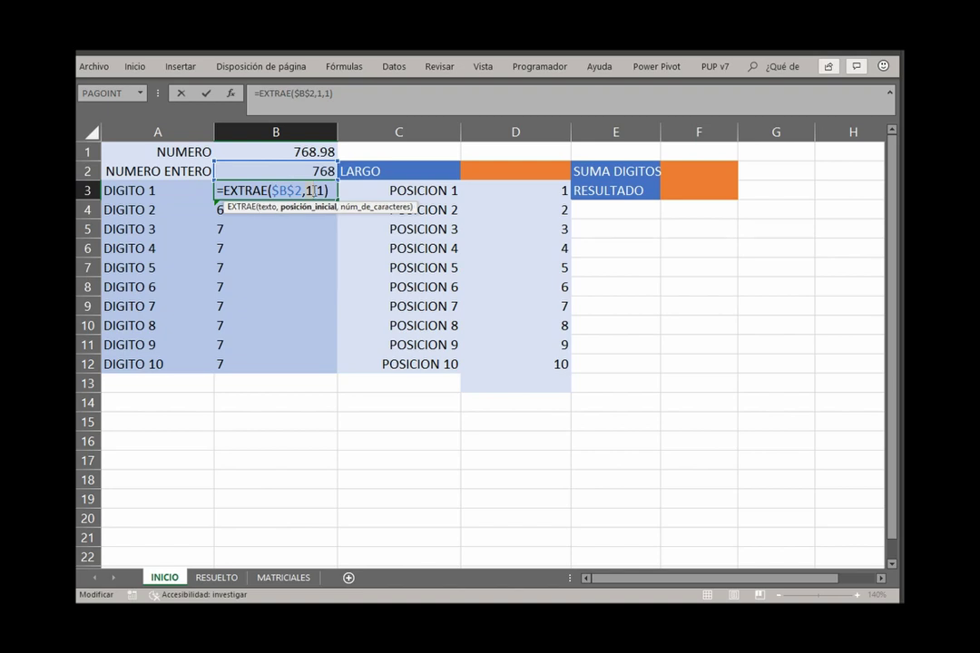
{"action": "left_click", "coordinate": [551, 190]}
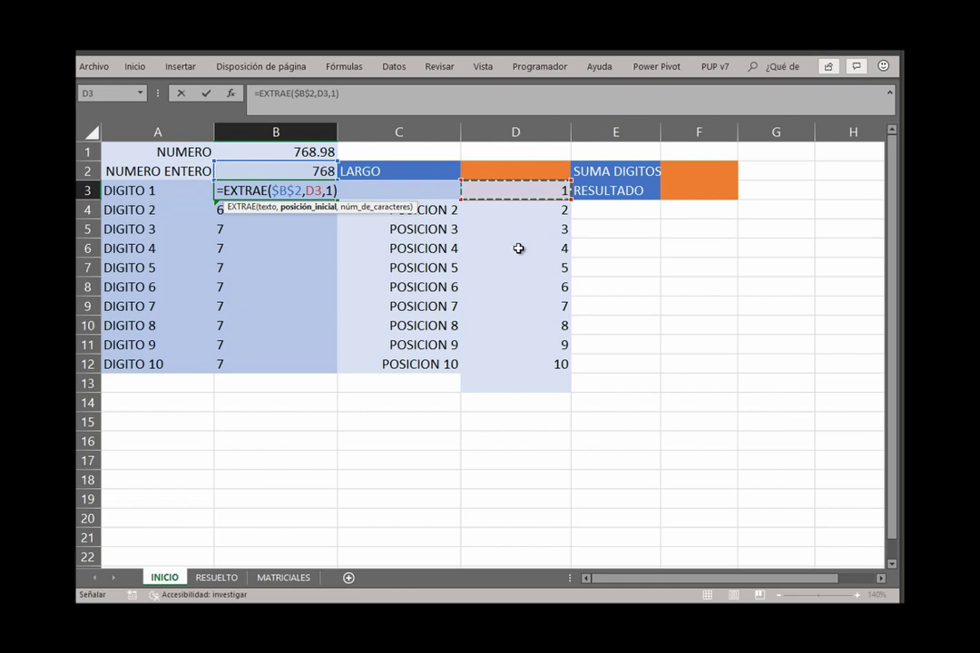
{"action": "key", "text": "Return"}
{"action": "left_click", "coordinate": [322, 190]}
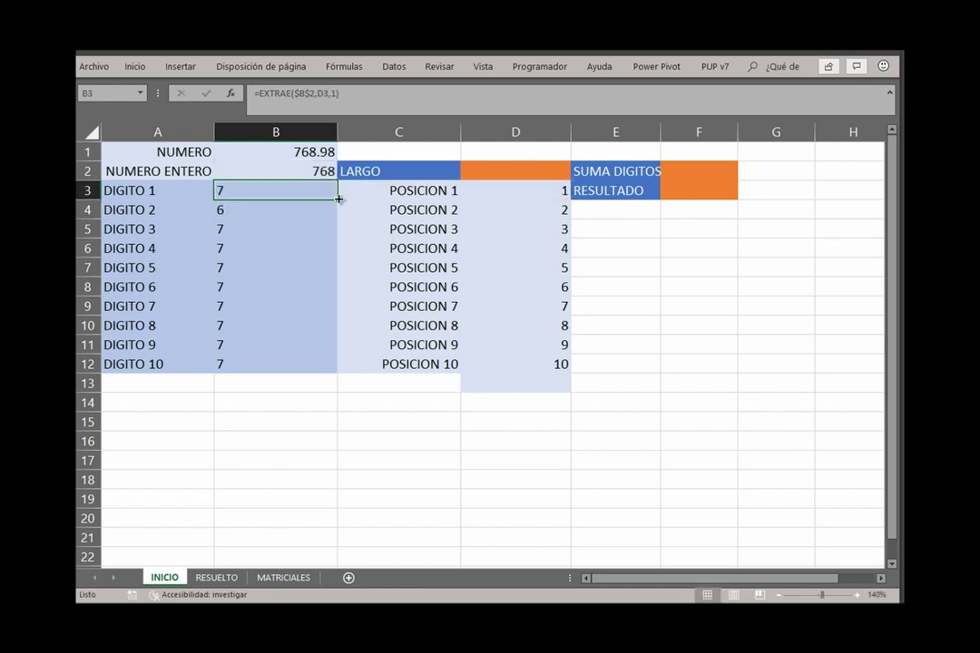
{"action": "double_click", "coordinate": [338, 199]}
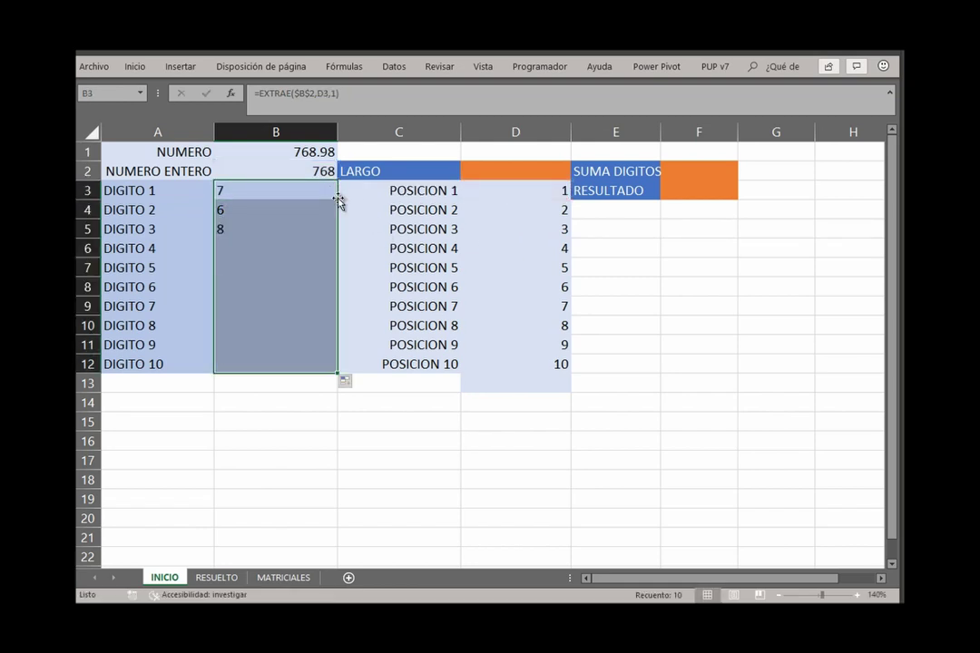
{"action": "left_click", "coordinate": [310, 189]}
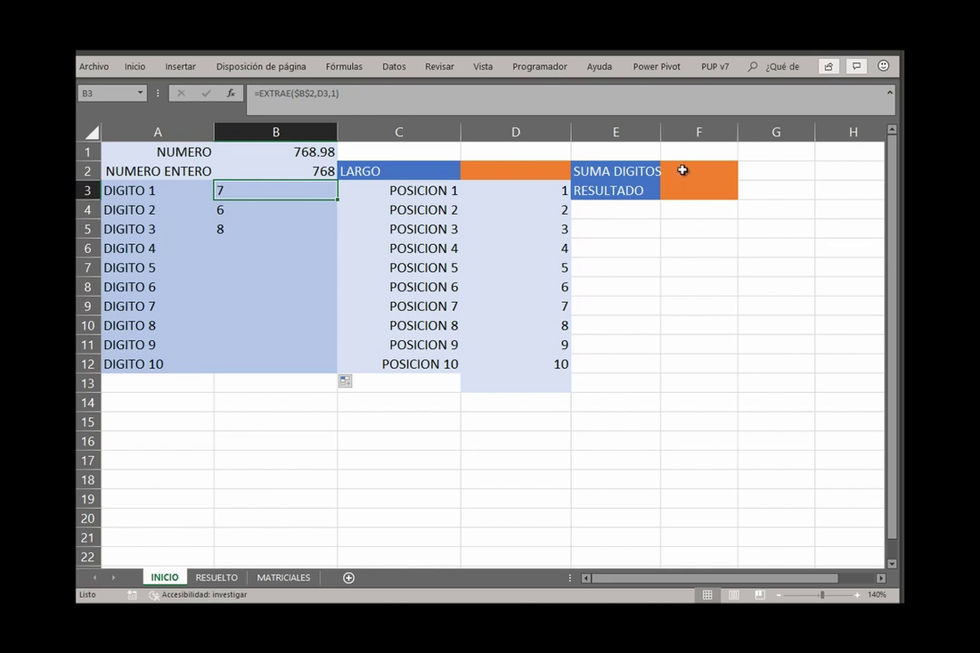
Put =SUMA(B3:B12) in F2 beside SUMA DIGITOS to total the digit cells
{"action": "left_click", "coordinate": [682, 169]}
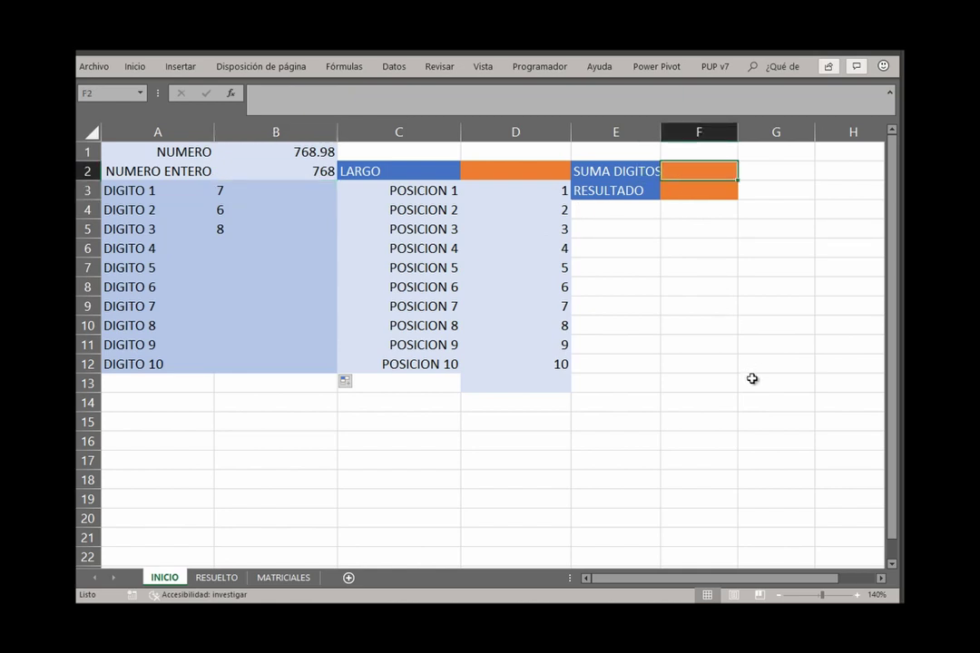
{"action": "type", "text": "=sumar"}
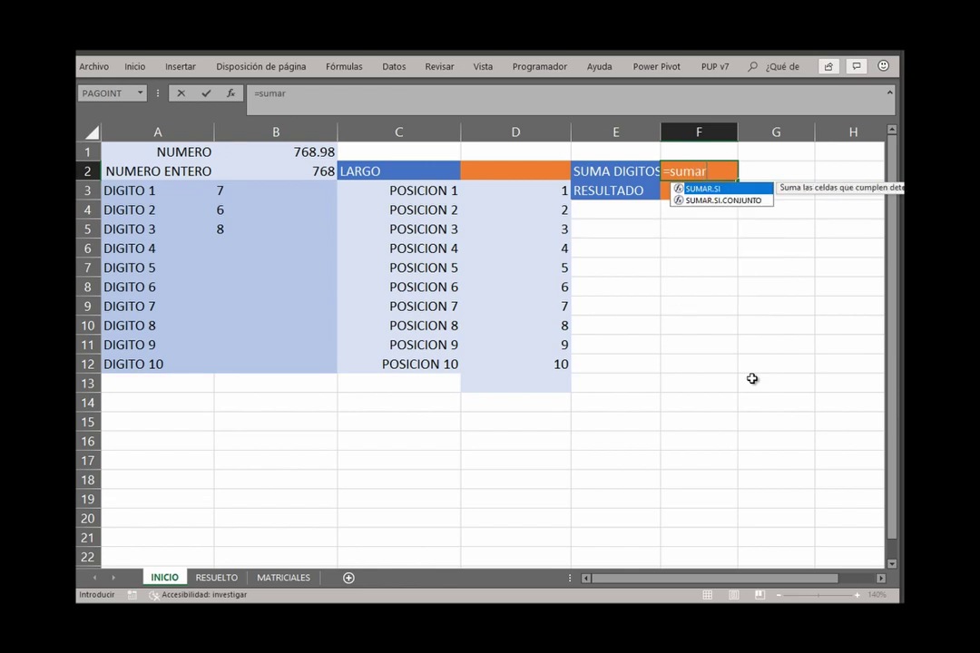
{"action": "key", "text": "BackSpace"}
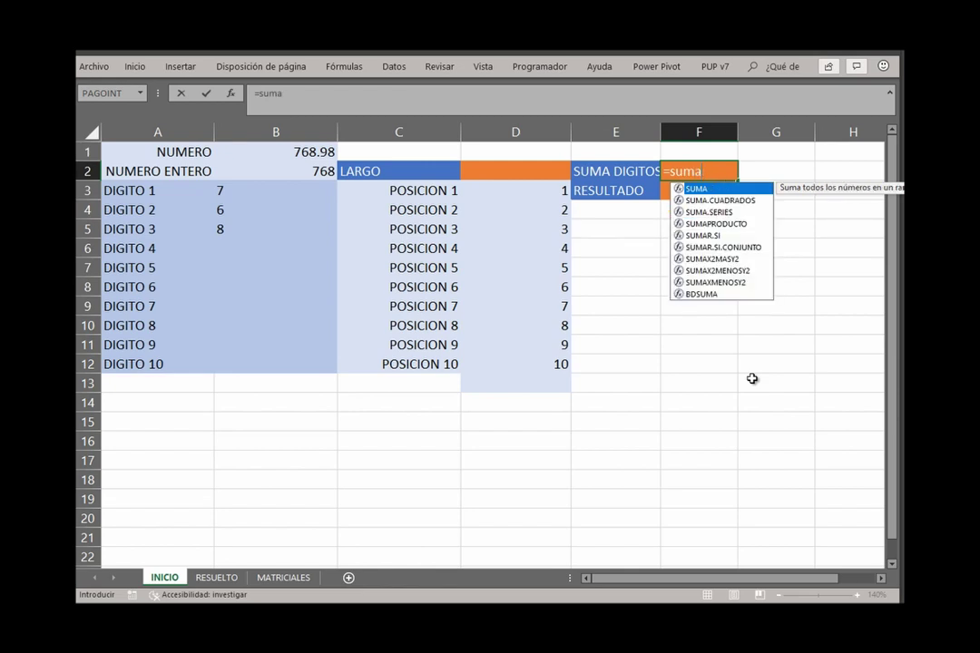
{"action": "key", "text": "Tab"}
{"action": "key", "text": "Left"}
{"action": "key", "text": "Left"}
{"action": "key", "text": "Left"}
{"action": "key", "text": "Left"}
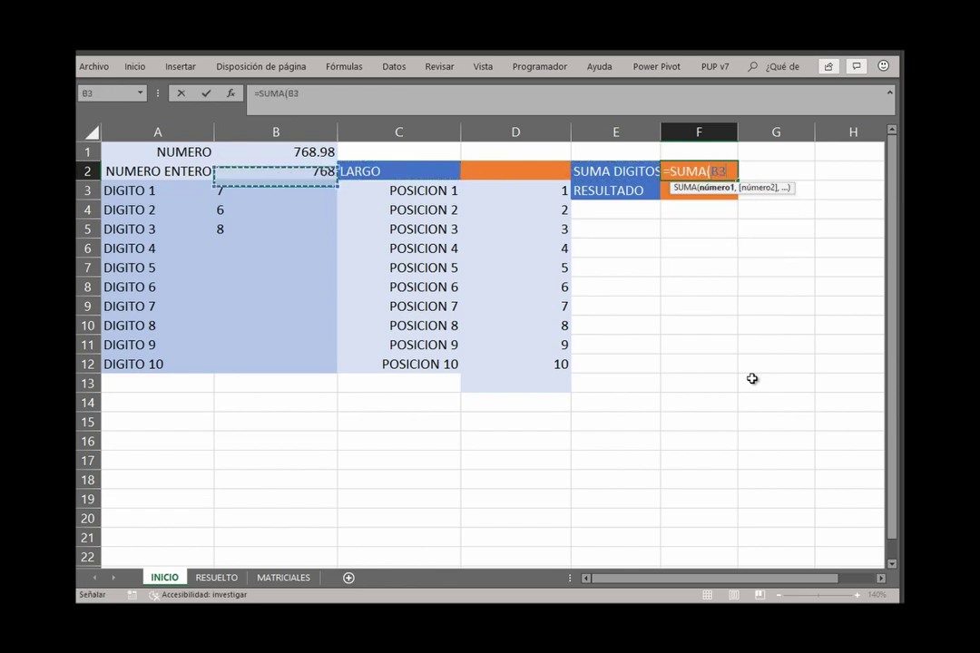
{"action": "key", "text": "Down"}
{"action": "key", "text": "shift+Down"}
{"action": "key", "text": "shift+Down"}
{"action": "key", "text": "shift+Down"}
{"action": "key", "text": "shift+Down"}
{"action": "key", "text": "shift+Down"}
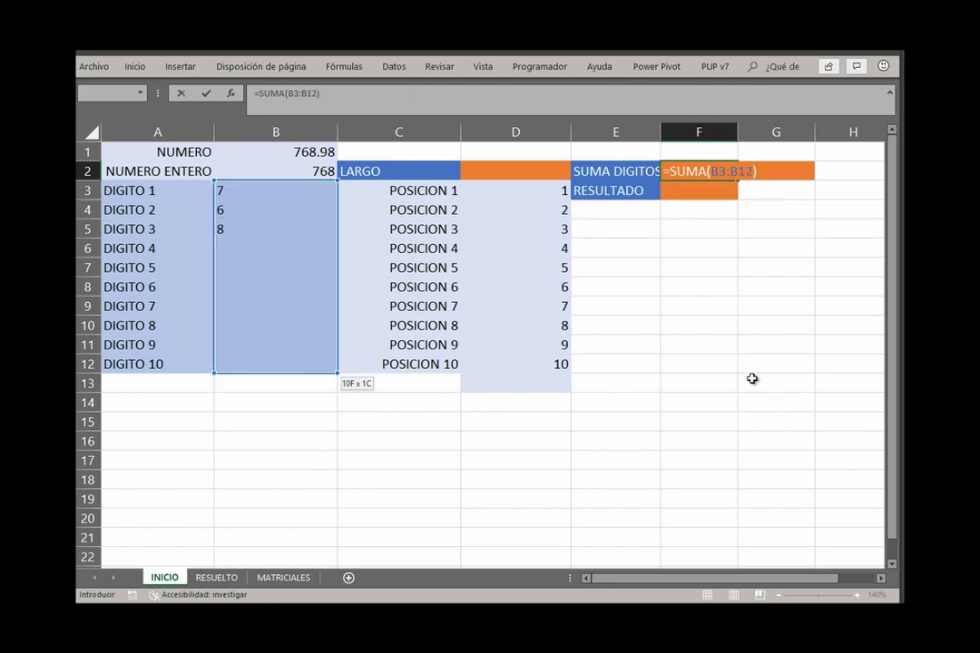
{"action": "key", "text": "Return"}
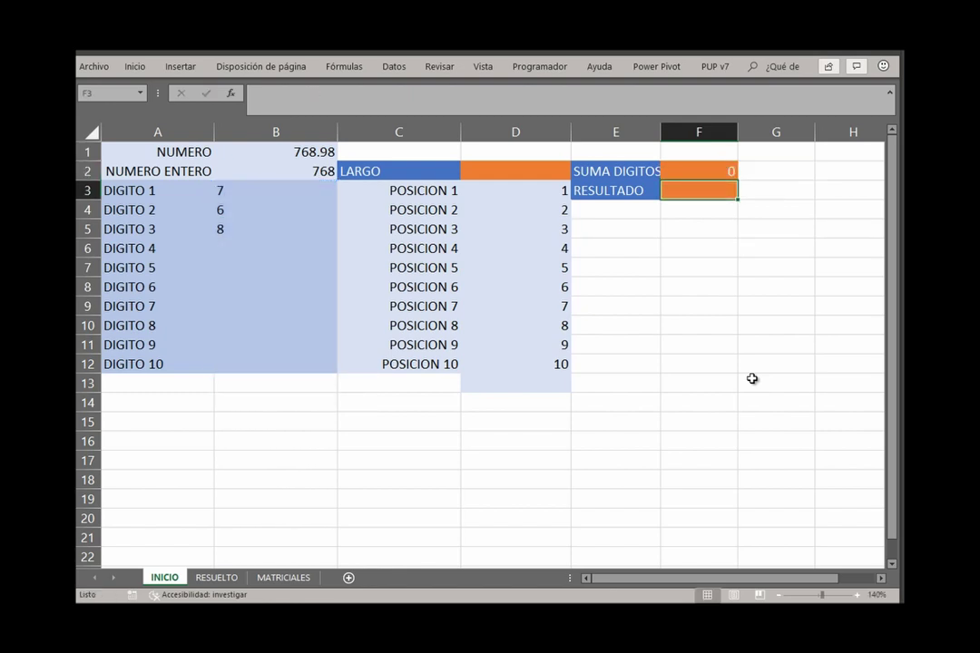
{"action": "key", "text": "Up"}
{"action": "key", "text": "Left"}
{"action": "key", "text": "Left"}
{"action": "key", "text": "Left"}
{"action": "key", "text": "Left"}
{"action": "key", "text": "Down"}
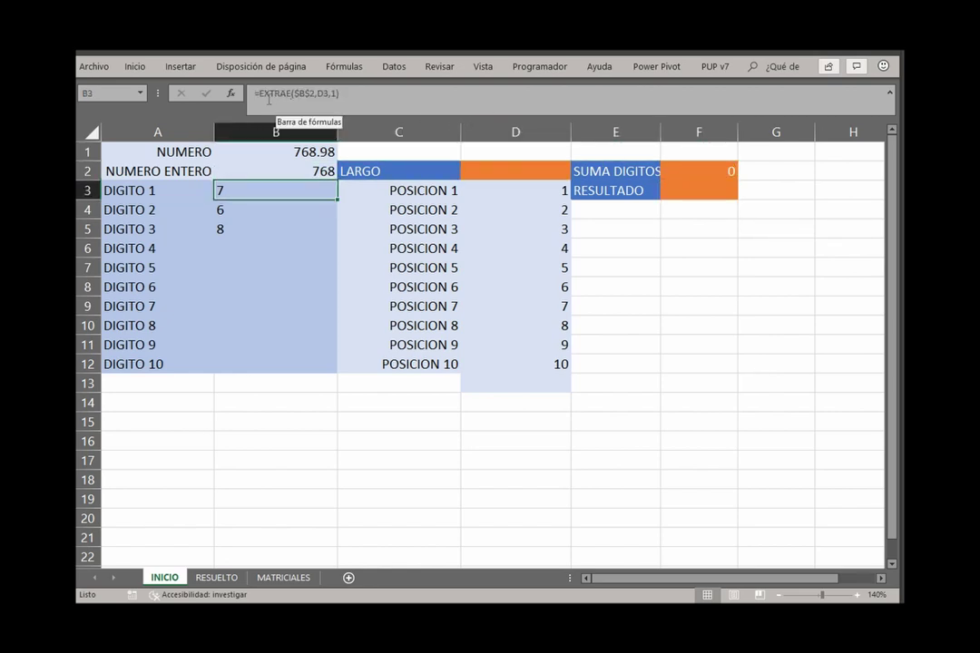
Wrap B3 as =VALOR(EXTRAE($B$2,D3,1)) and fill it down to B12
{"action": "left_click", "coordinate": [262, 97]}
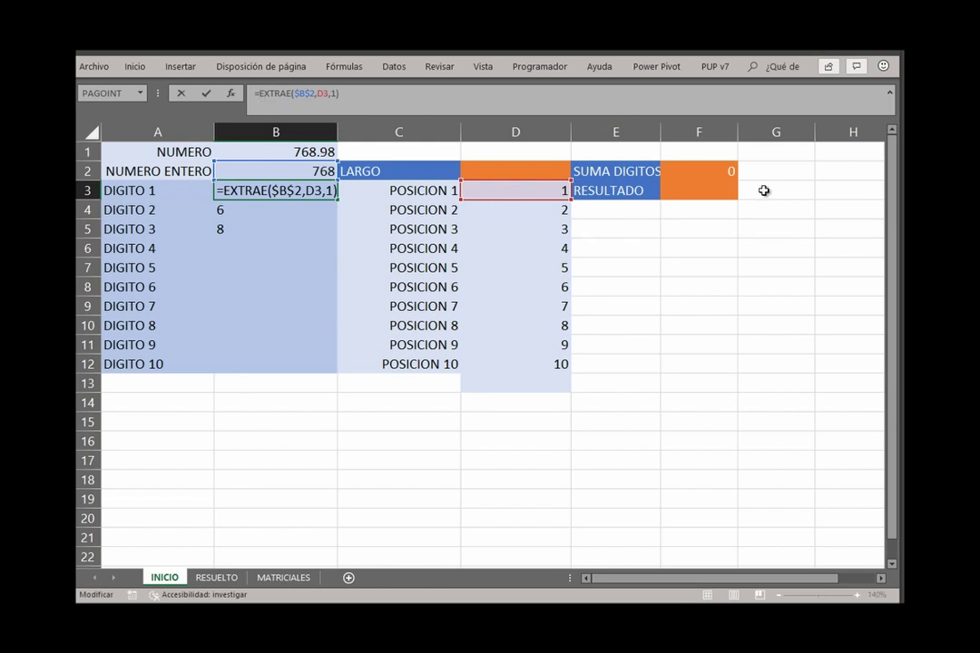
{"action": "type", "text": "val"}
{"action": "key", "text": "Escape"}
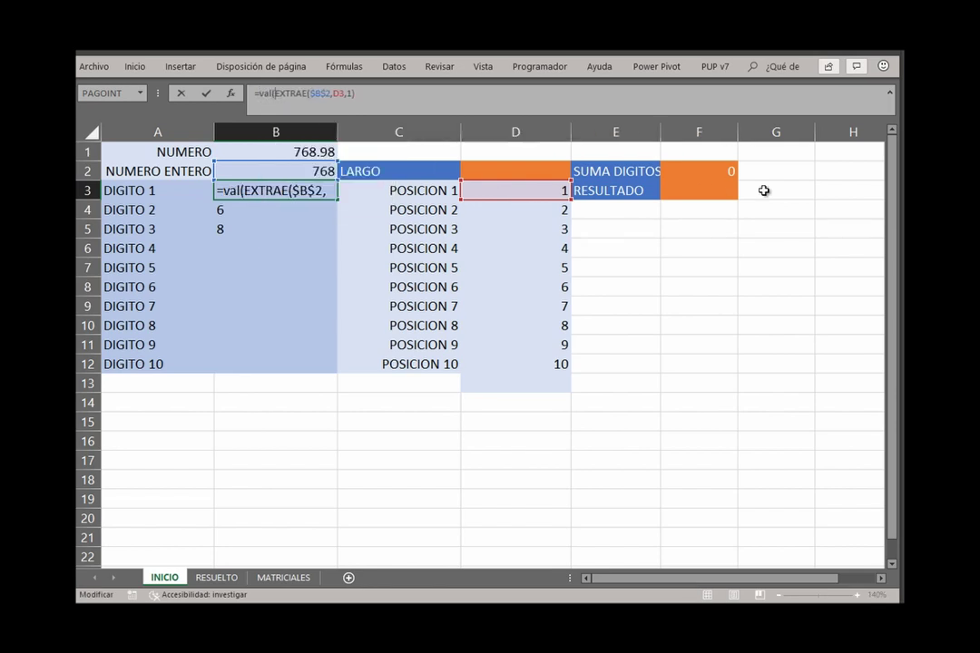
{"action": "key", "text": "BackSpace"}
{"action": "key", "text": "Tab"}
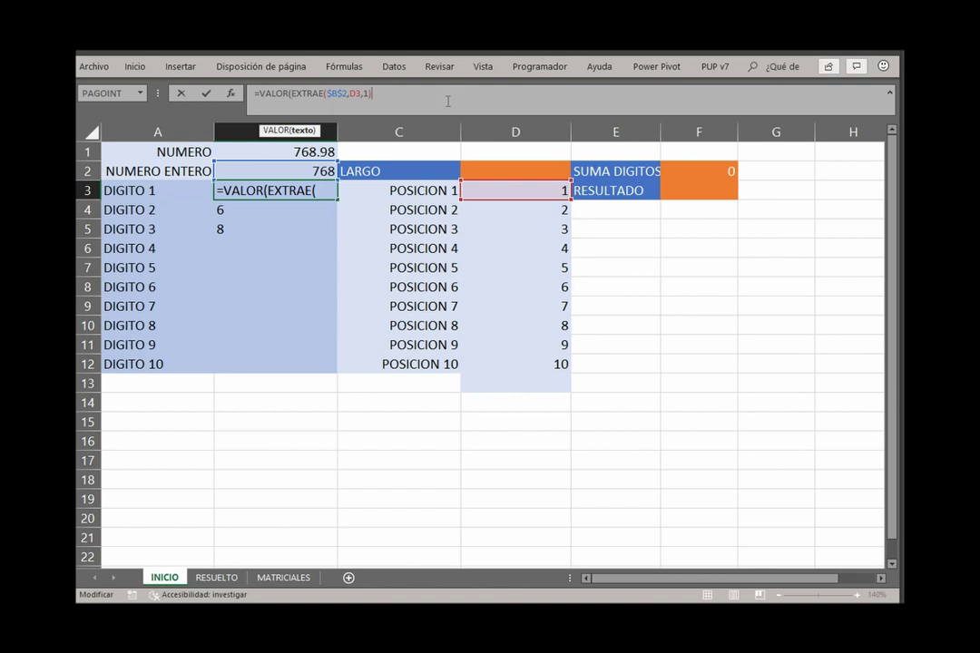
{"action": "key", "text": "End"}
{"action": "type", "text": ")"}
{"action": "key", "text": "Return"}
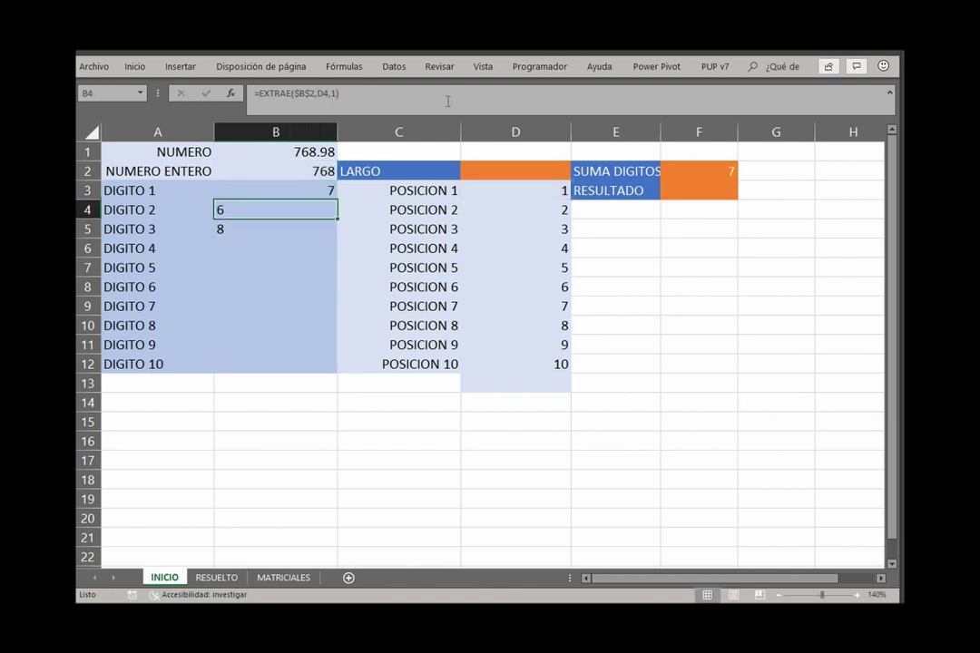
{"action": "left_click", "coordinate": [303, 192]}
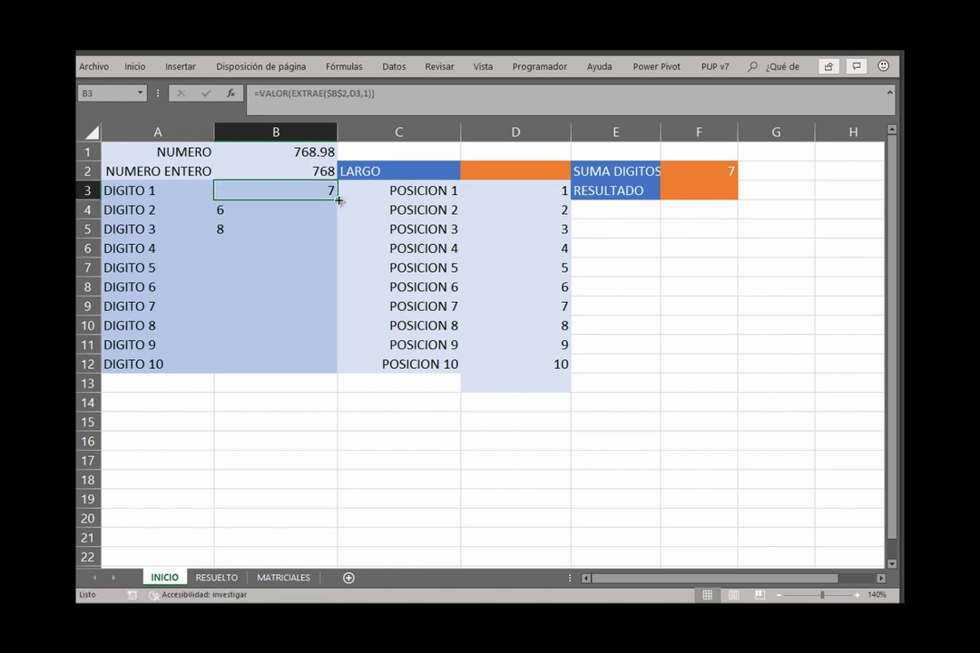
{"action": "double_click", "coordinate": [338, 200]}
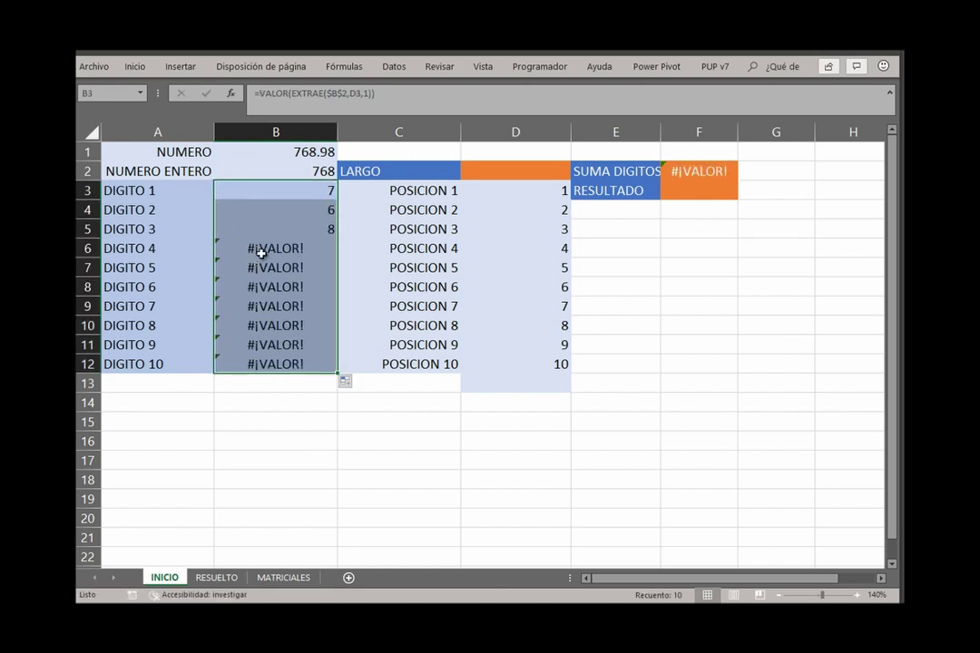
{"action": "left_click", "coordinate": [278, 189]}
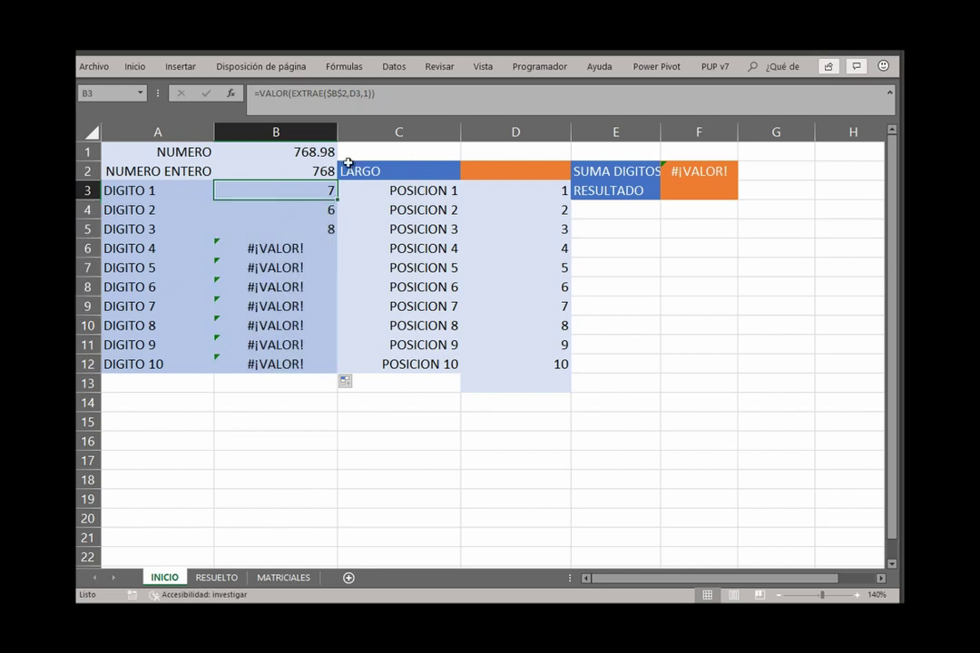
Wrap B3's digit formula in SI.ERROR returning 0, copied to B12, so the sum reads 21
{"action": "double_click", "coordinate": [307, 189]}
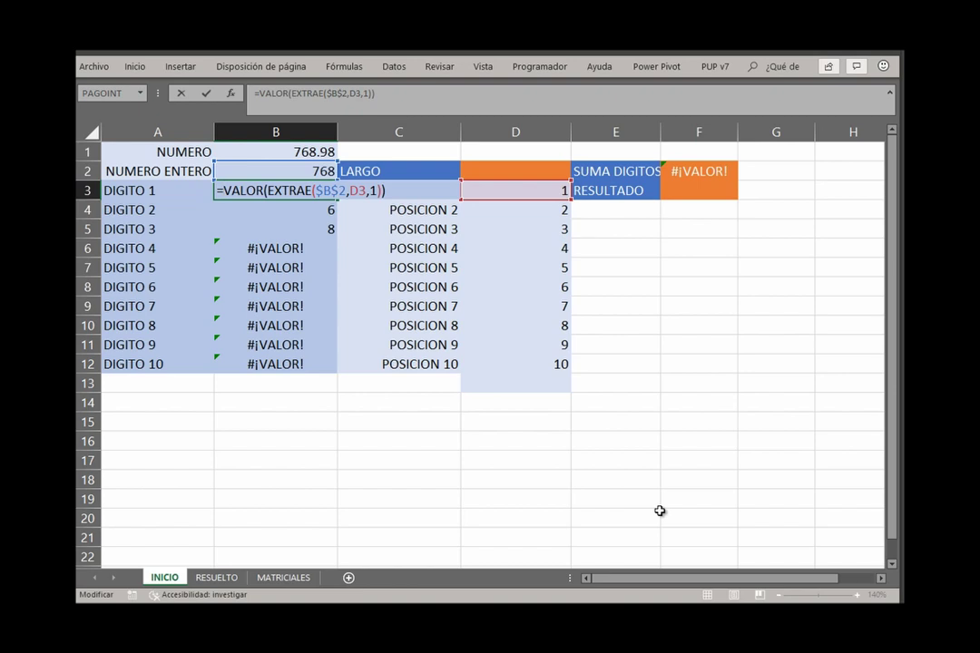
{"action": "type", "text": "si"}
{"action": "key", "text": "Down"}
{"action": "key", "text": "Down"}
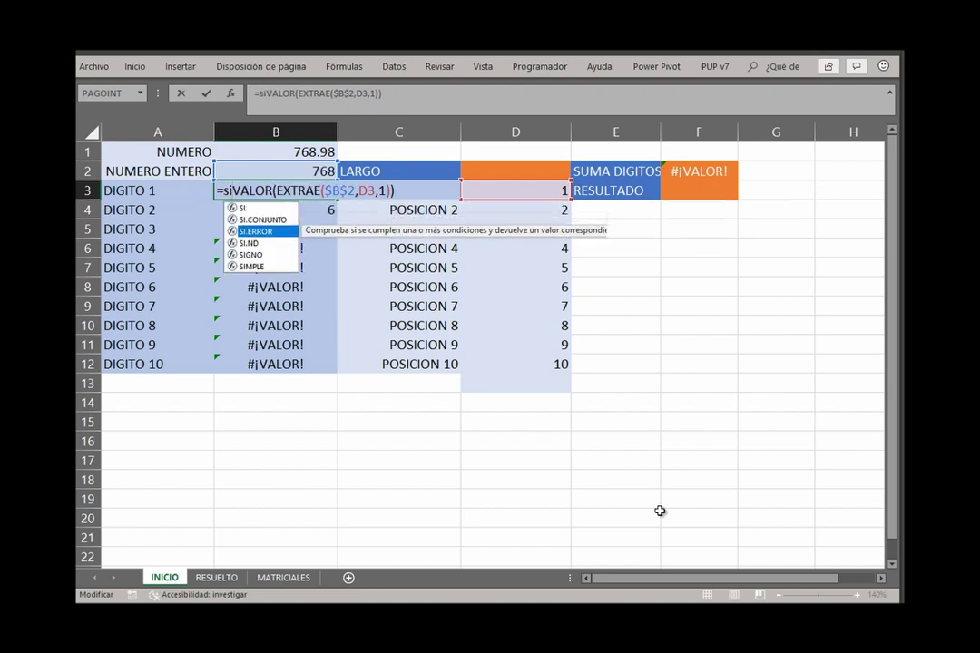
{"action": "key", "text": "Tab"}
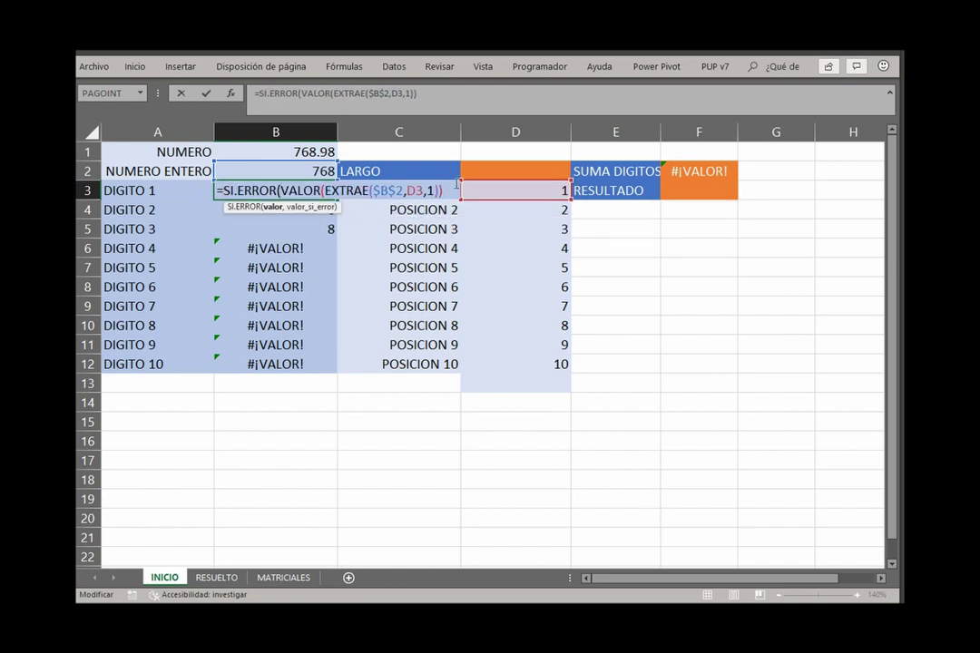
{"action": "key", "text": "Right"}
{"action": "key", "text": "Right"}
{"action": "key", "text": "Right"}
{"action": "key", "text": "Right"}
{"action": "type", "text": ",1)"}
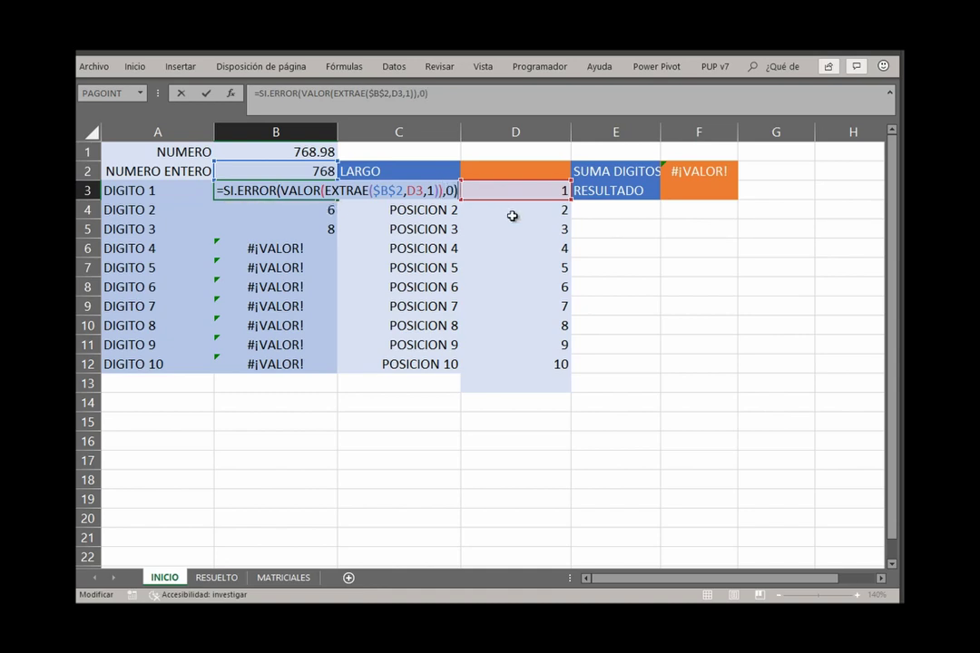
{"action": "key", "text": "Return"}
{"action": "key", "text": "Up"}
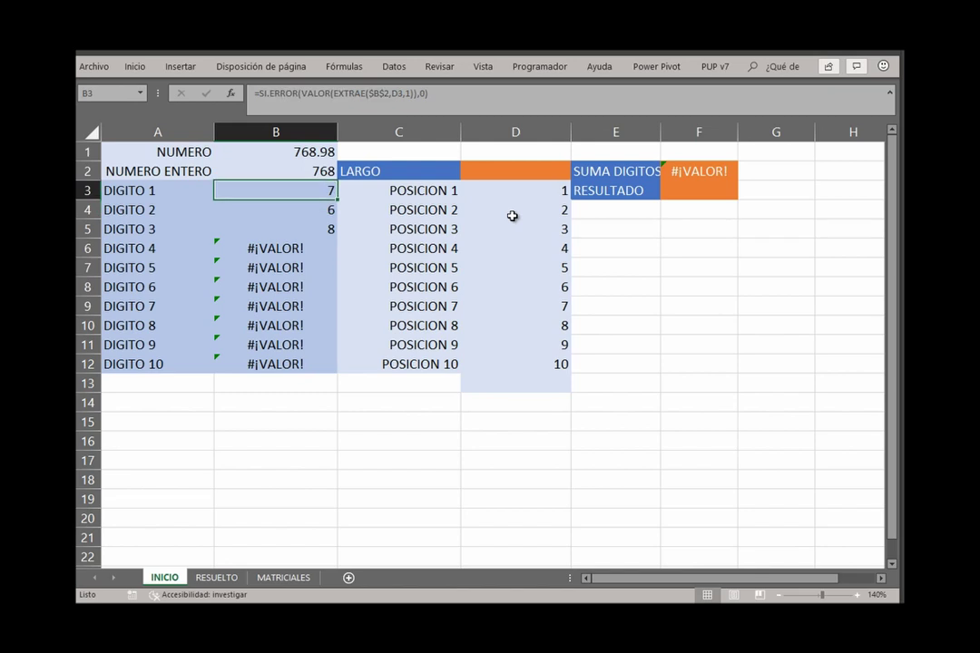
{"action": "double_click", "coordinate": [337, 201]}
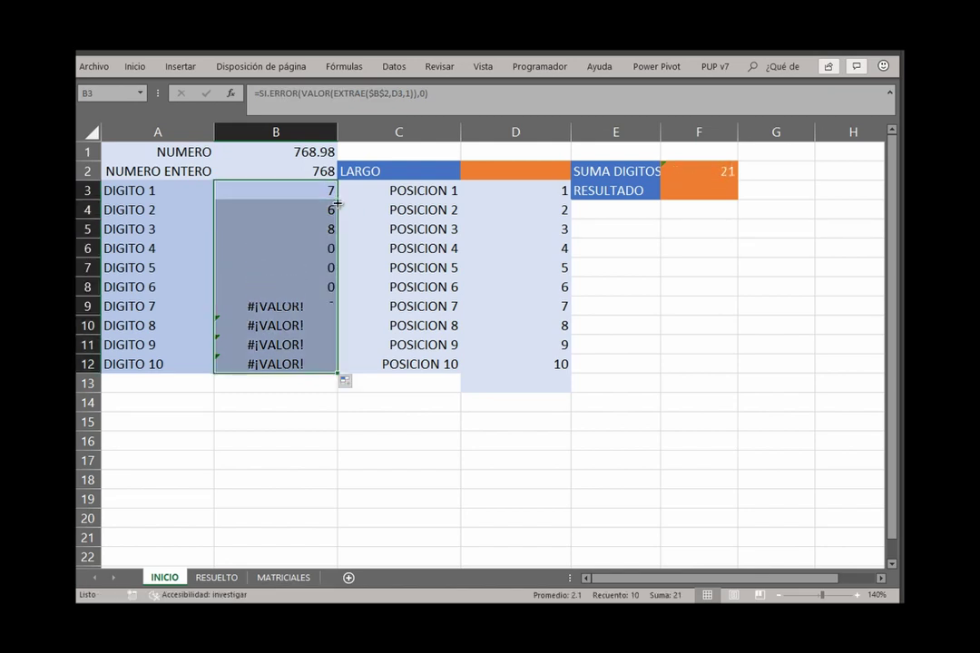
{"action": "left_click", "coordinate": [694, 194]}
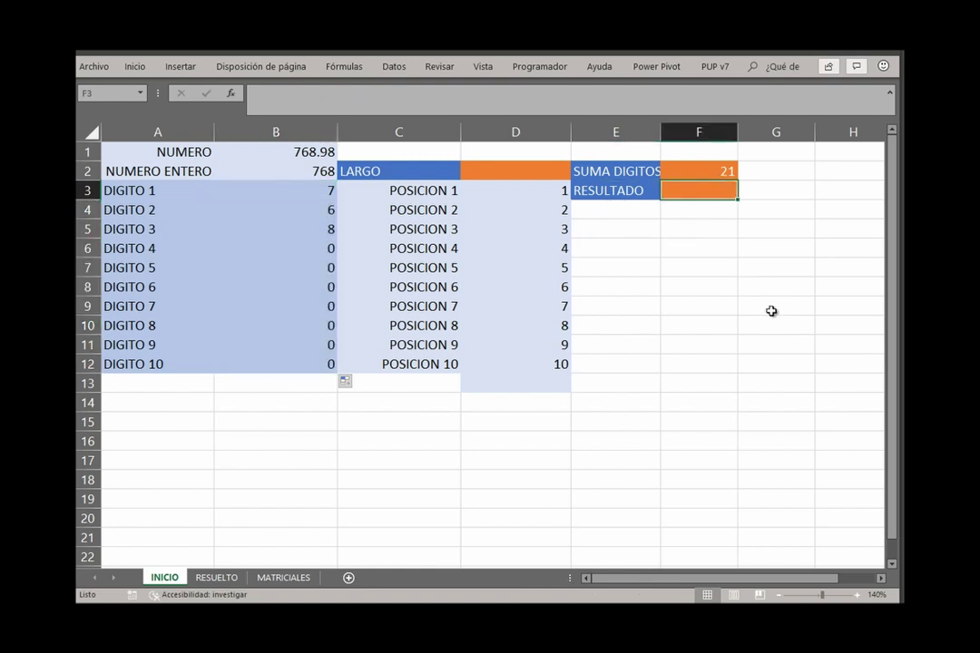
Enter =EXTRAE(F2,1,1)+EXTRAE(F2,2,1) in F3 so RESULTADO shows 3
{"action": "type", "text": "="}
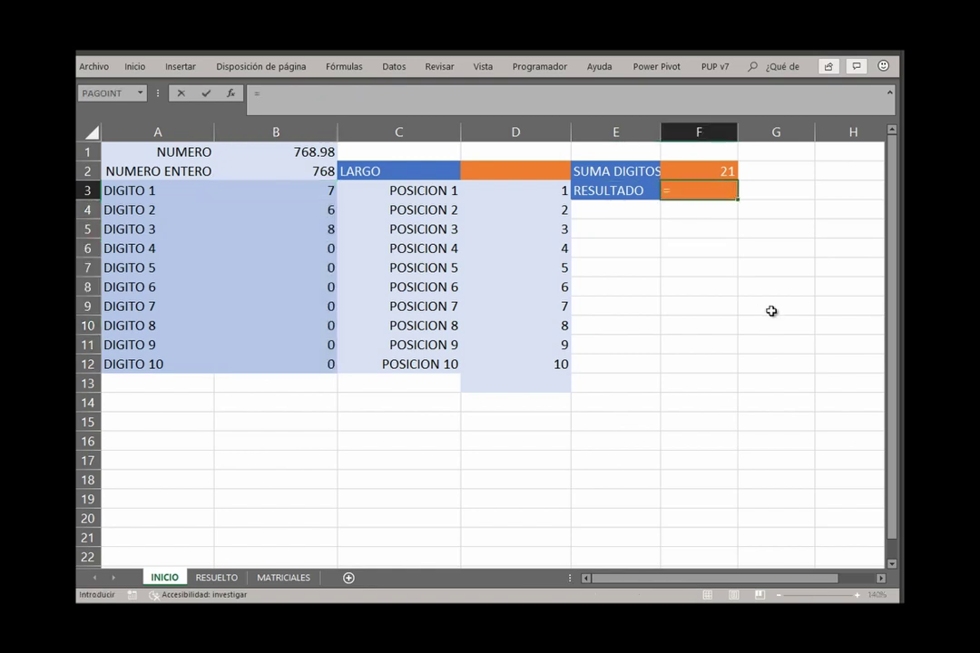
{"action": "type", "text": "ex"}
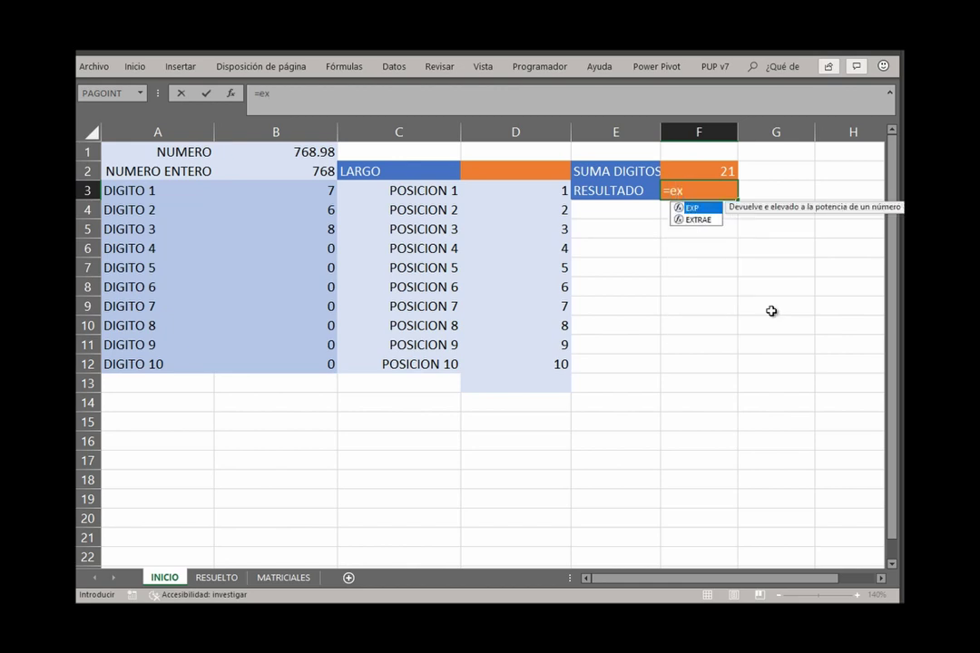
{"action": "key", "text": "Down"}
{"action": "key", "text": "Tab"}
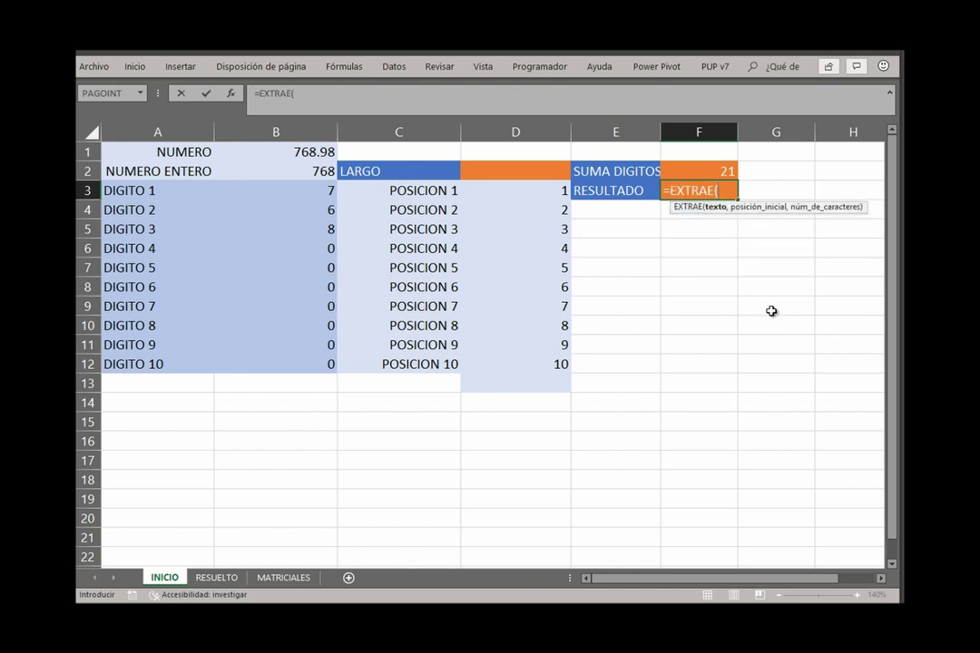
{"action": "left_click", "coordinate": [716, 170]}
{"action": "type", "text": ",1"}
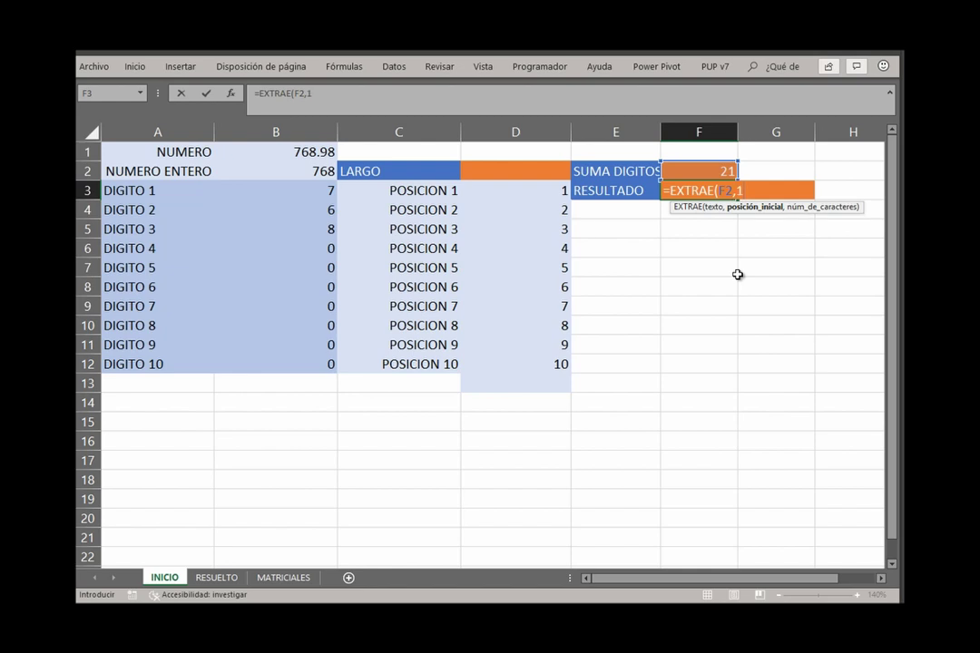
{"action": "type", "text": ",1)+"}
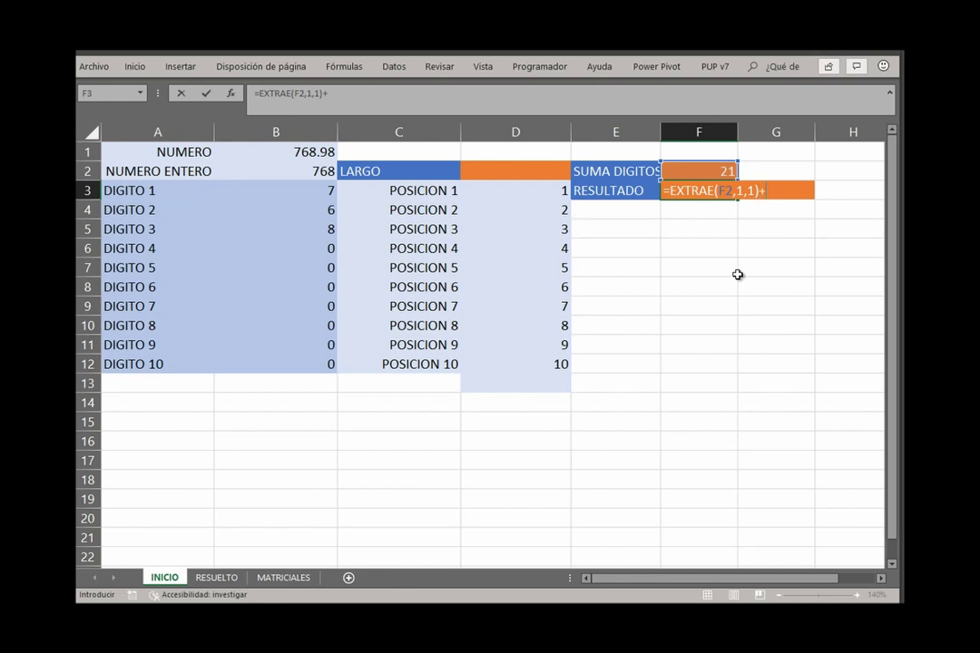
{"action": "type", "text": "extr"}
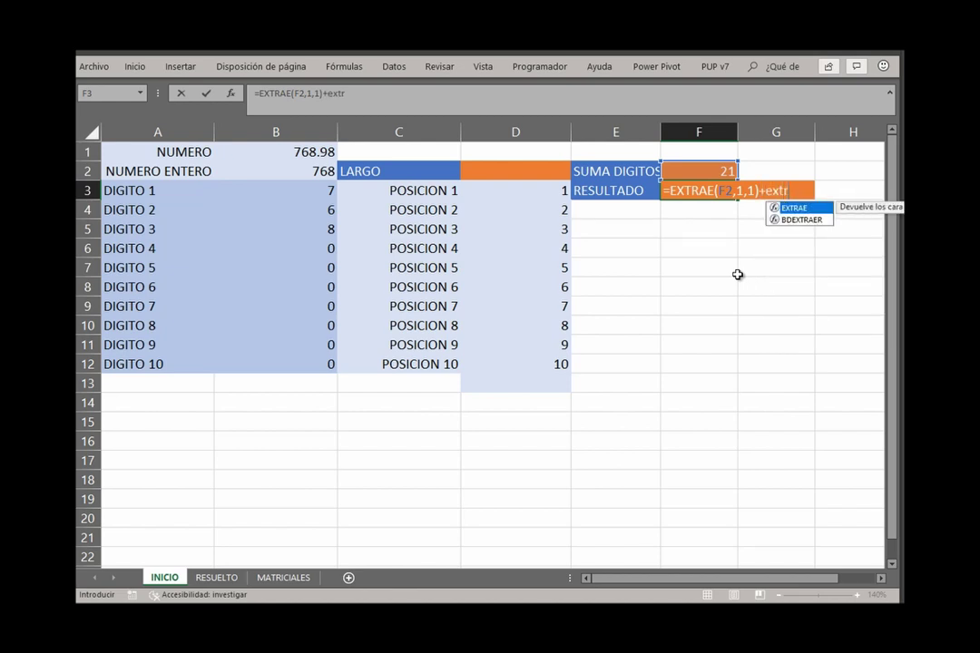
{"action": "key", "text": "Tab"}
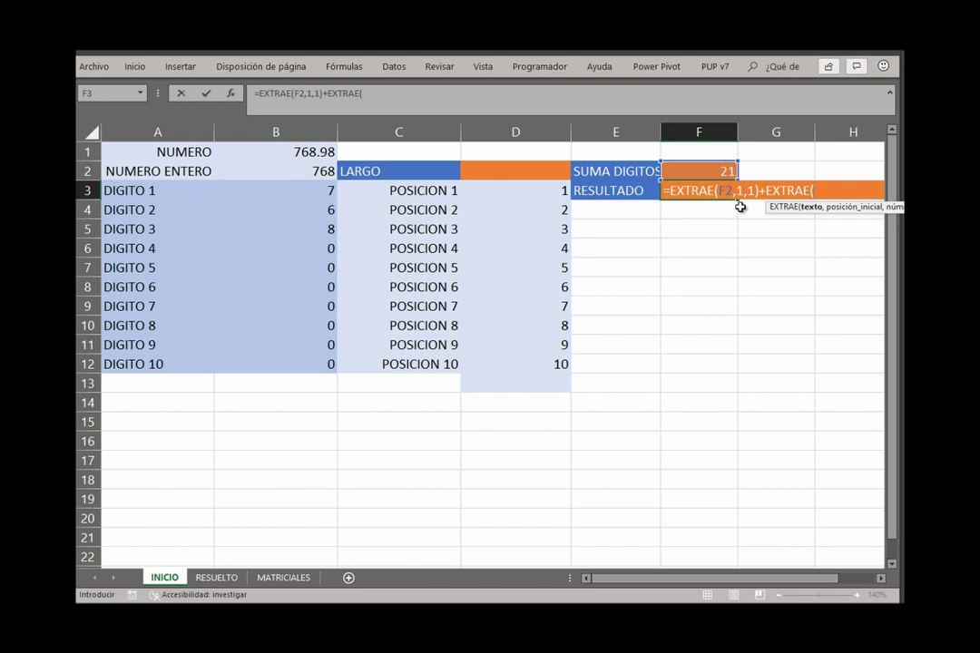
{"action": "left_click", "coordinate": [722, 170]}
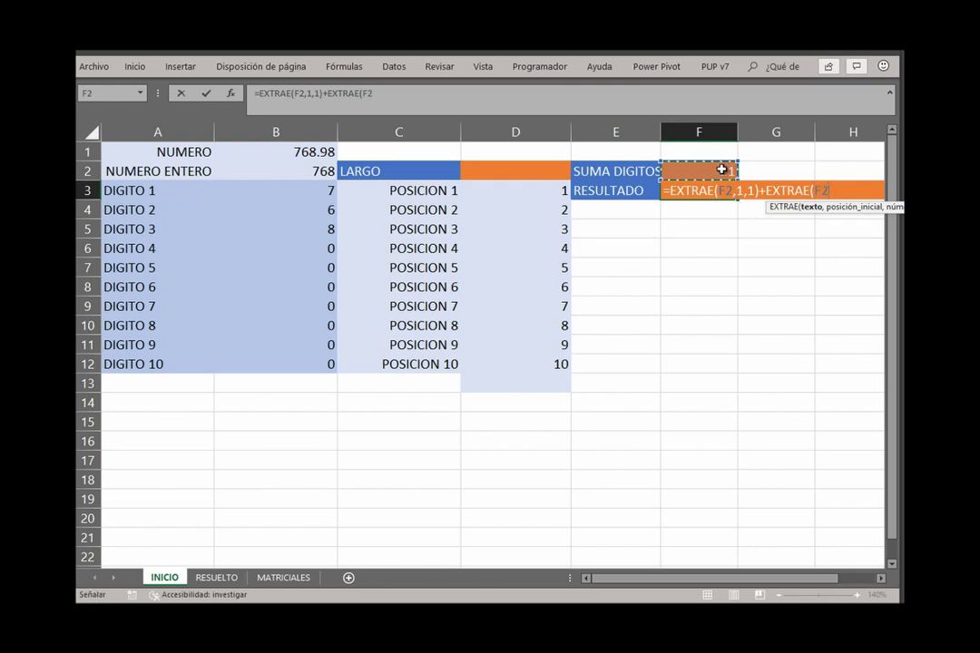
{"action": "type", "text": ",1"}
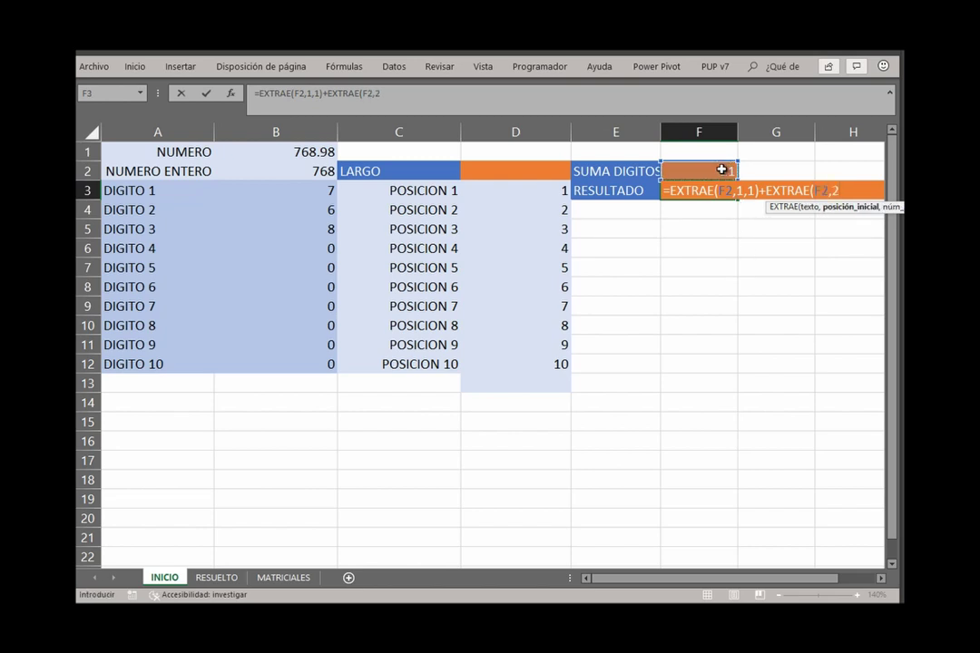
{"action": "type", "text": ",1"}
{"action": "type", "text": ")"}
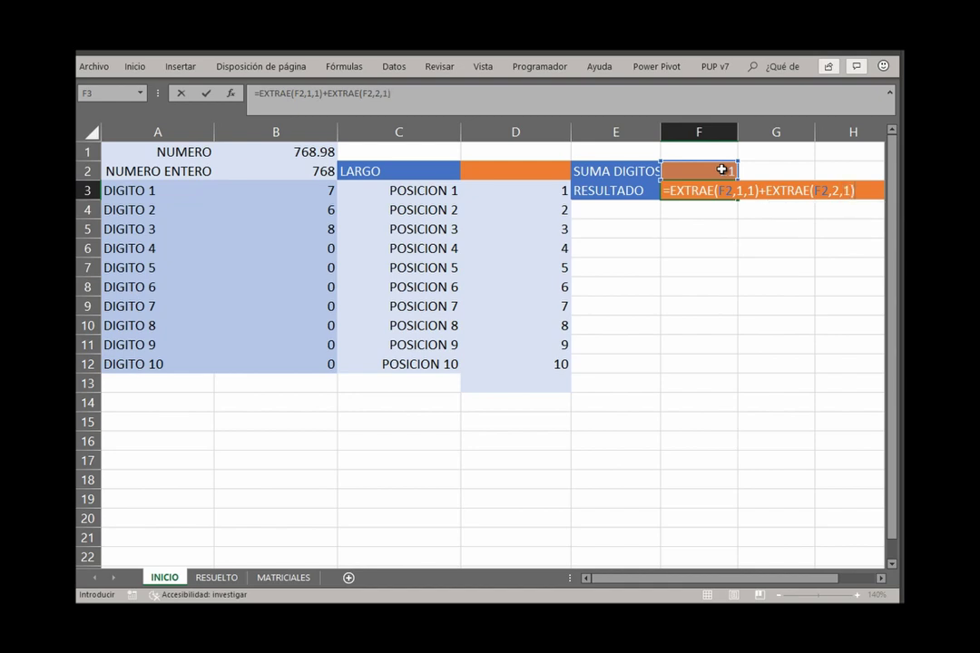
{"action": "key", "text": "Return"}
{"action": "key", "text": "Up"}
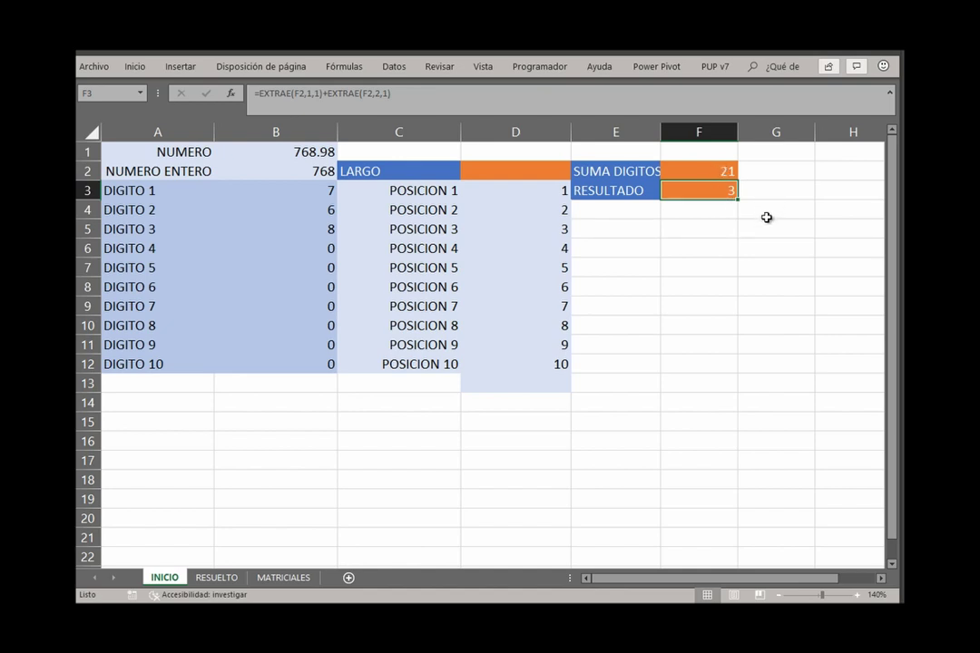
Test NUMERO 12345.78 (digit sum 15, result 6), then go to the MATRICIALES sheet
{"action": "left_click", "coordinate": [307, 151]}
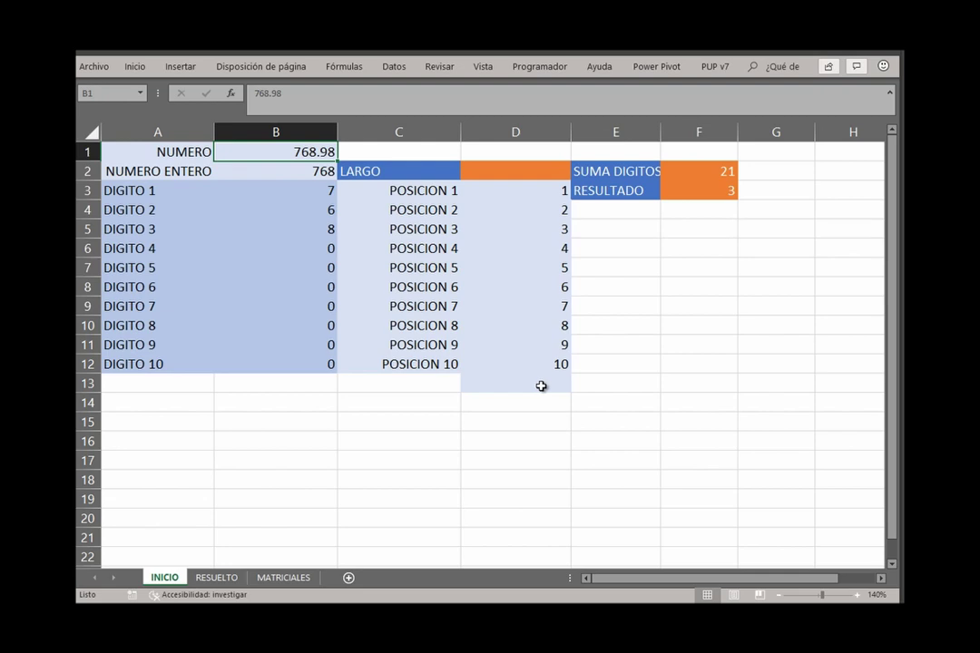
{"action": "type", "text": "12345."}
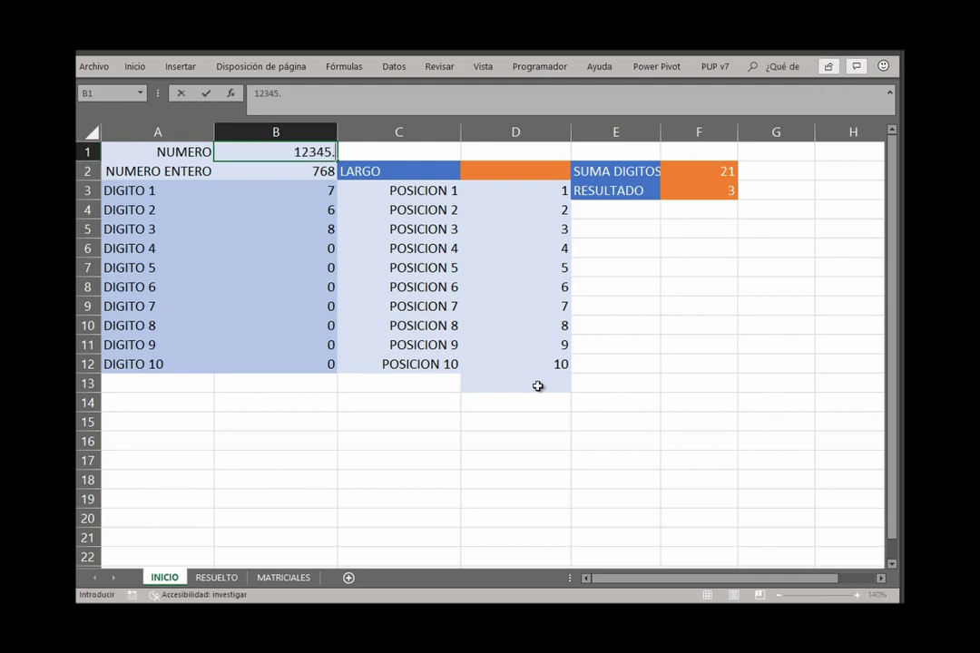
{"action": "type", "text": "78"}
{"action": "key", "text": "Return"}
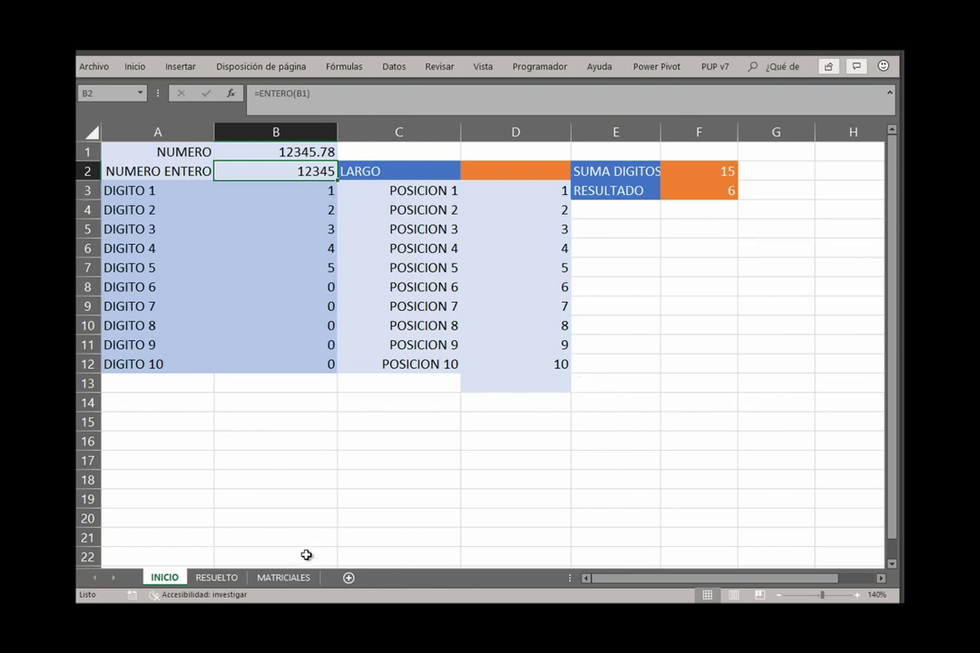
{"action": "left_click", "coordinate": [284, 577]}
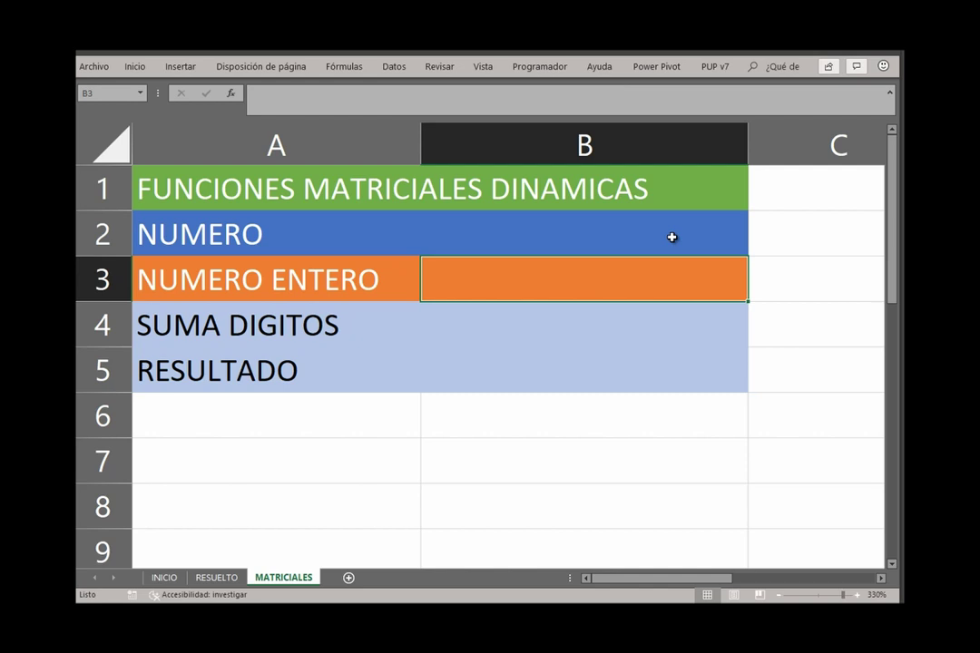
Paste the value 12345.78 from INICIO!B1 into MATRICIALES cell B2 as a value only
{"action": "left_click", "coordinate": [634, 234]}
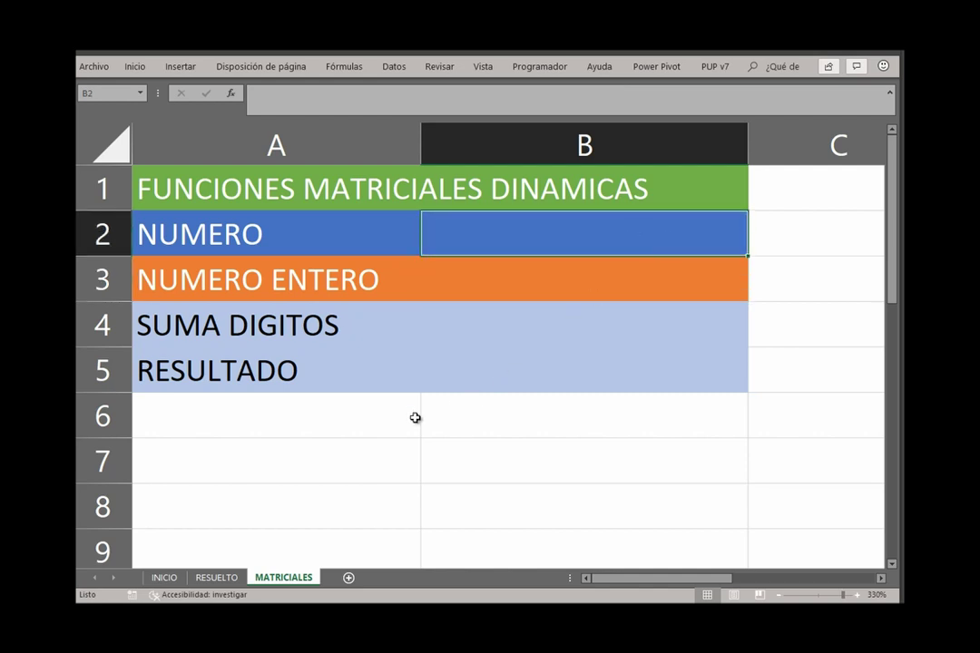
{"action": "left_click", "coordinate": [164, 577]}
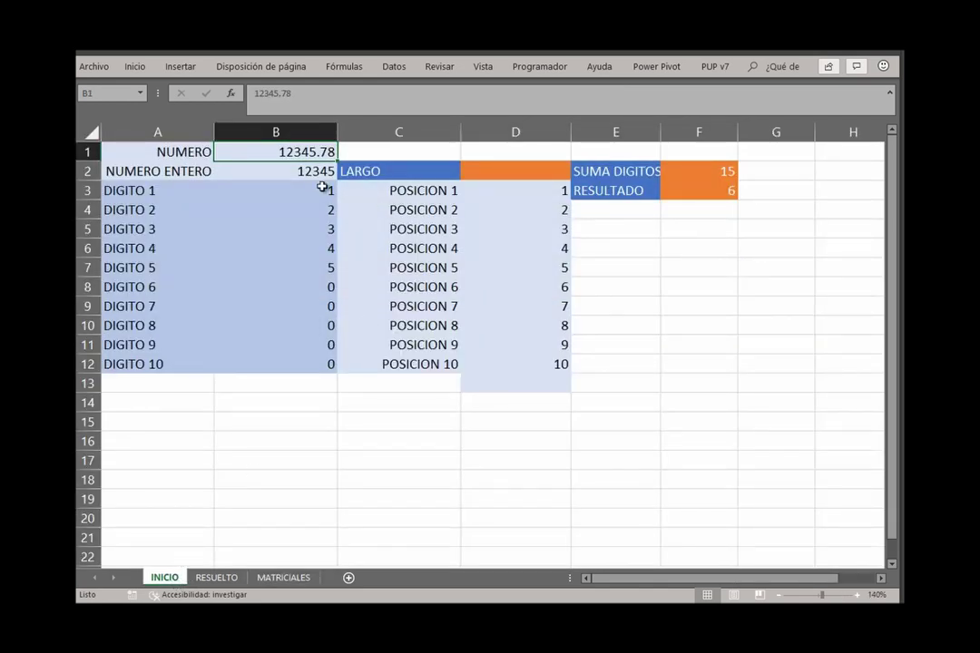
{"action": "key", "text": "ctrl+c"}
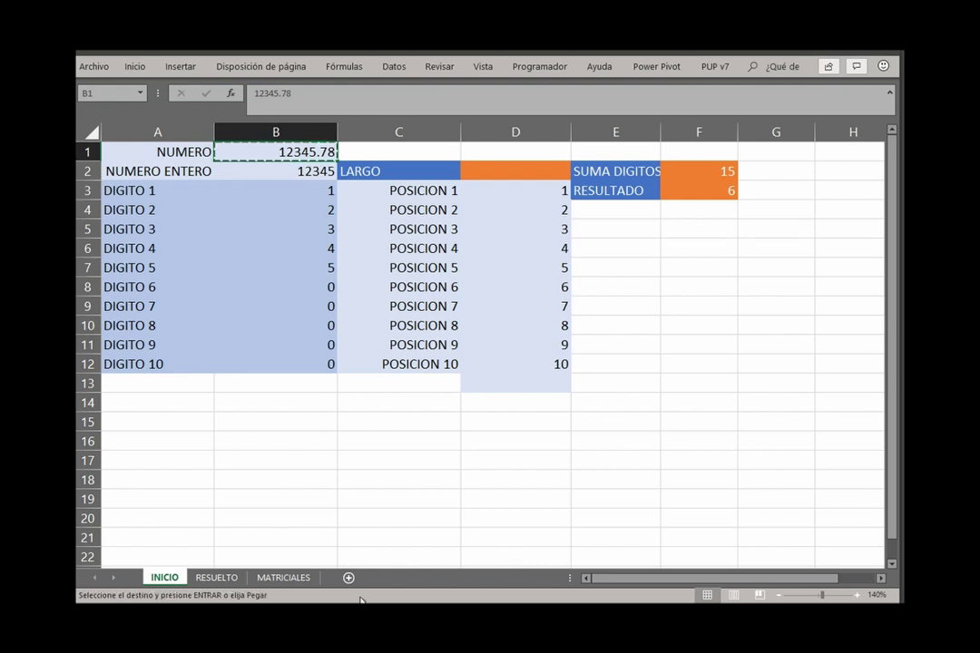
{"action": "left_click", "coordinate": [277, 577]}
{"action": "right_click", "coordinate": [566, 246]}
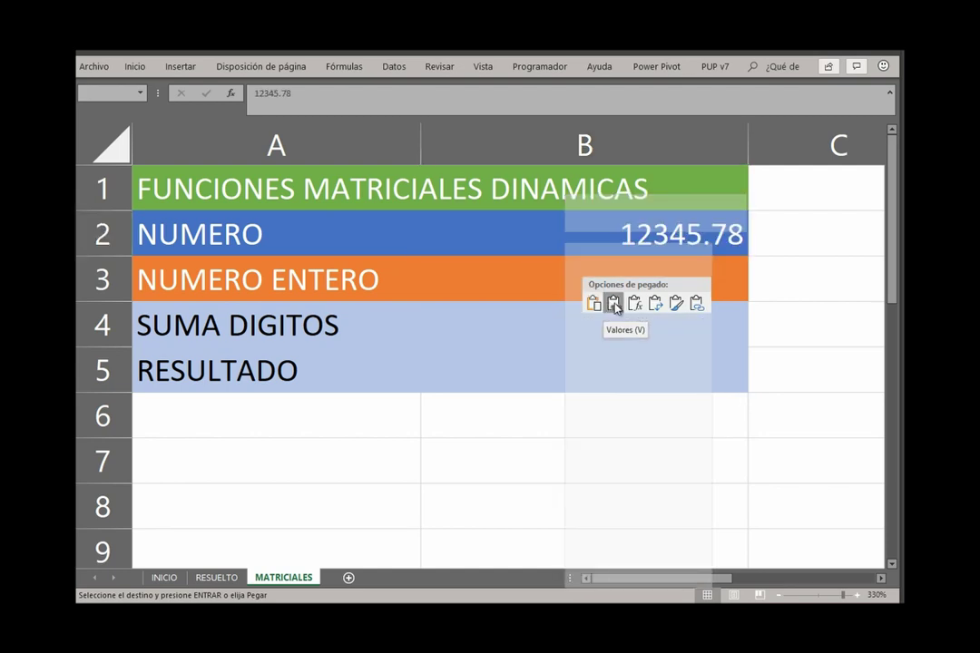
{"action": "left_click", "coordinate": [613, 304]}
Enter =ENTERO(B2) in B3 so NUMERO ENTERO shows 12345
{"action": "left_click", "coordinate": [608, 284]}
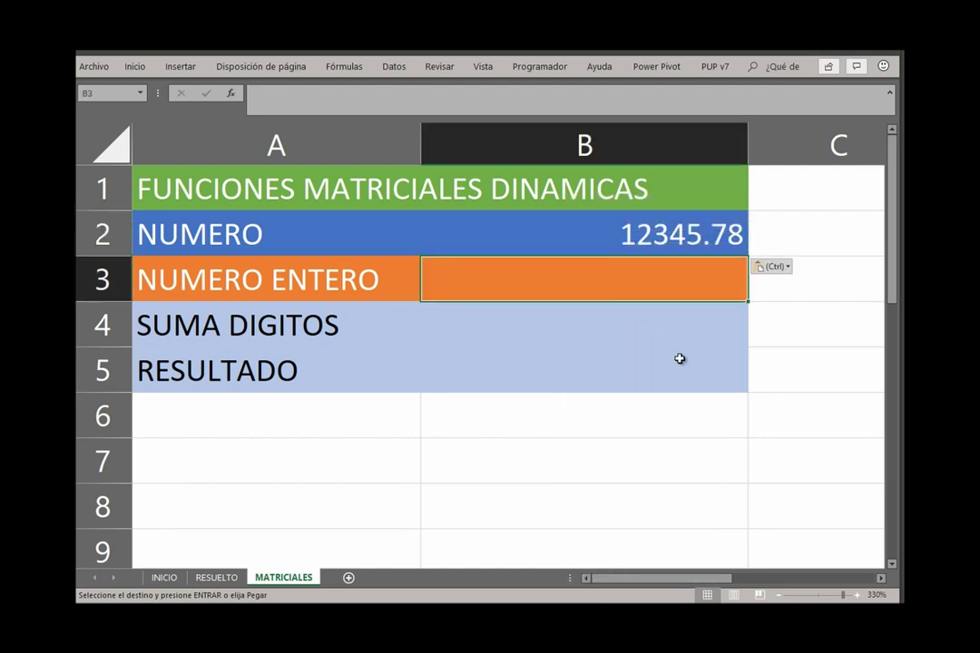
{"action": "type", "text": "=EN"}
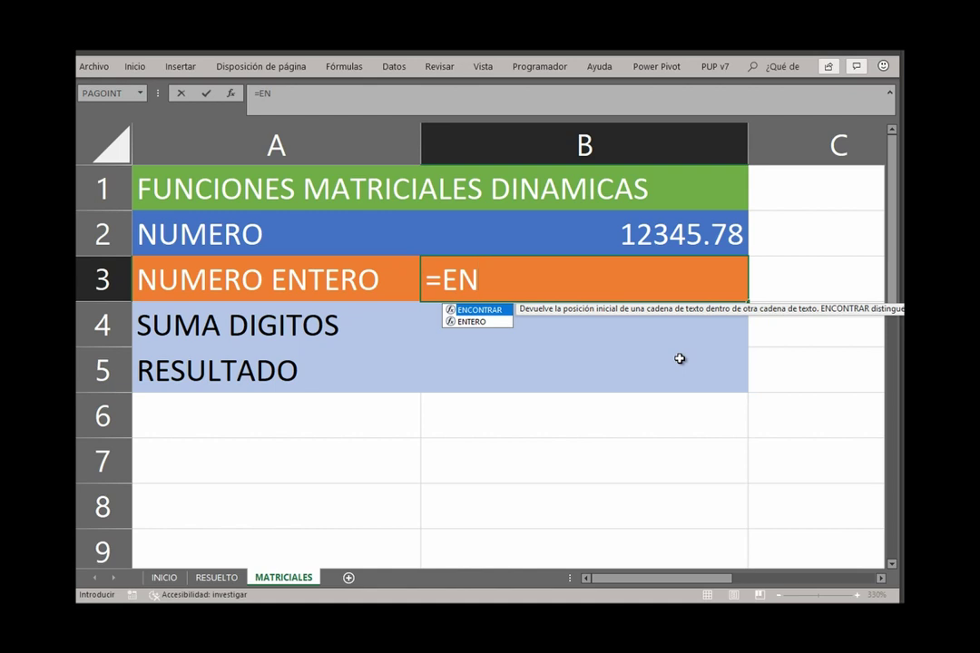
{"action": "key", "text": "Down"}
{"action": "key", "text": "Tab"}
{"action": "key", "text": "Up"}
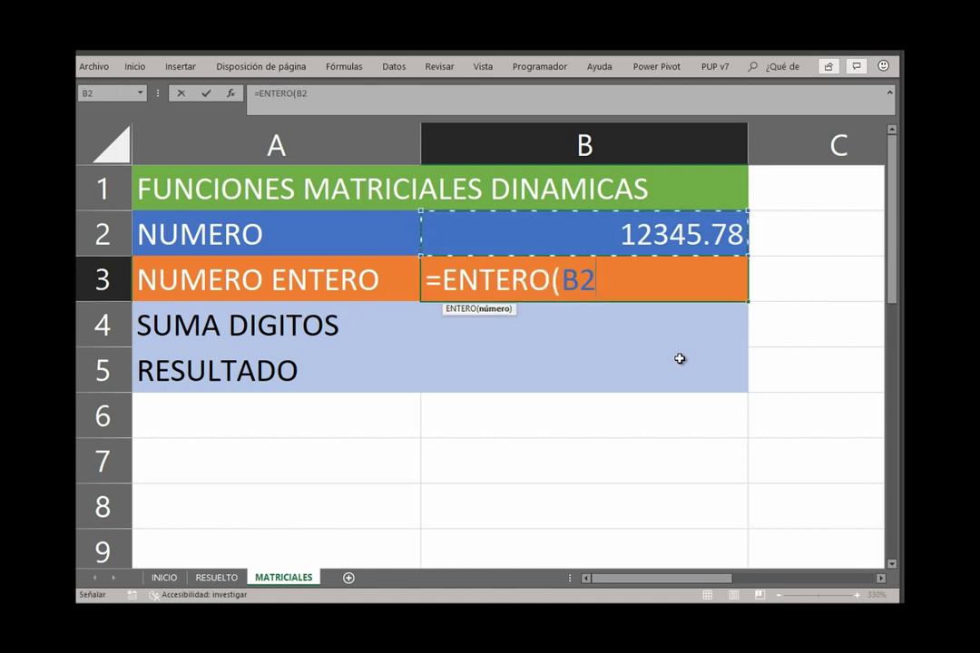
{"action": "key", "text": "Return"}
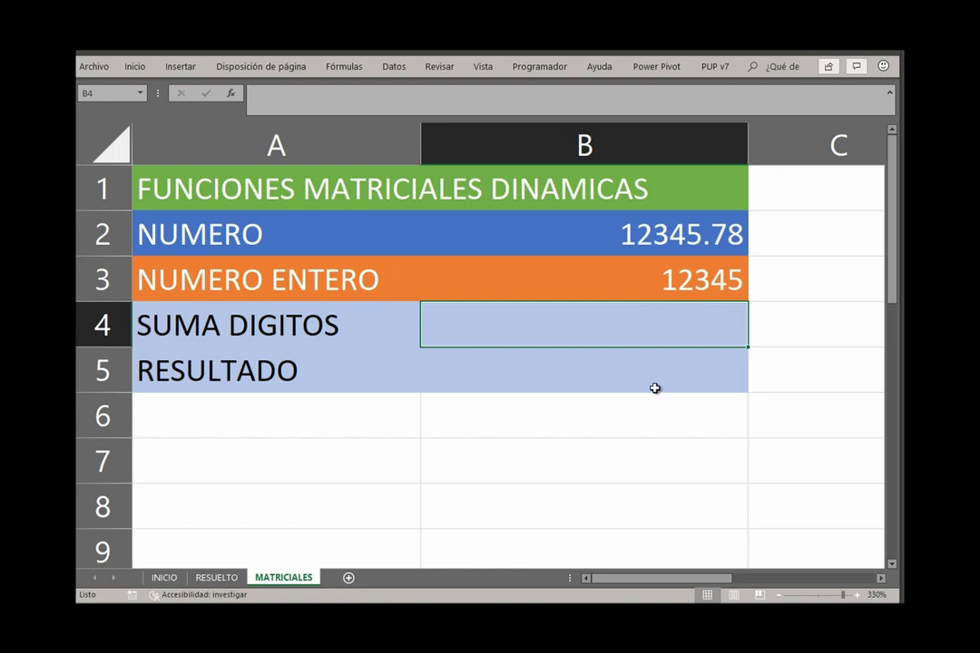
Enter =EXTRAE(B3,SECUENCIA(5),1) in B4 so the digits 1 to 5 spill down B4:B8
{"action": "type", "text": "=EXT"}
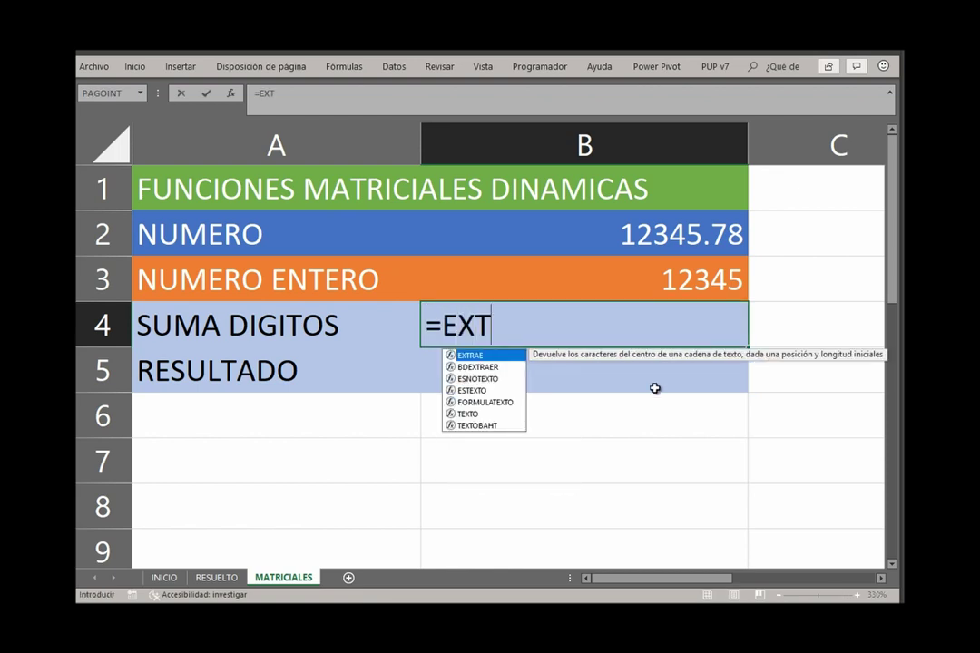
{"action": "key", "text": "Tab"}
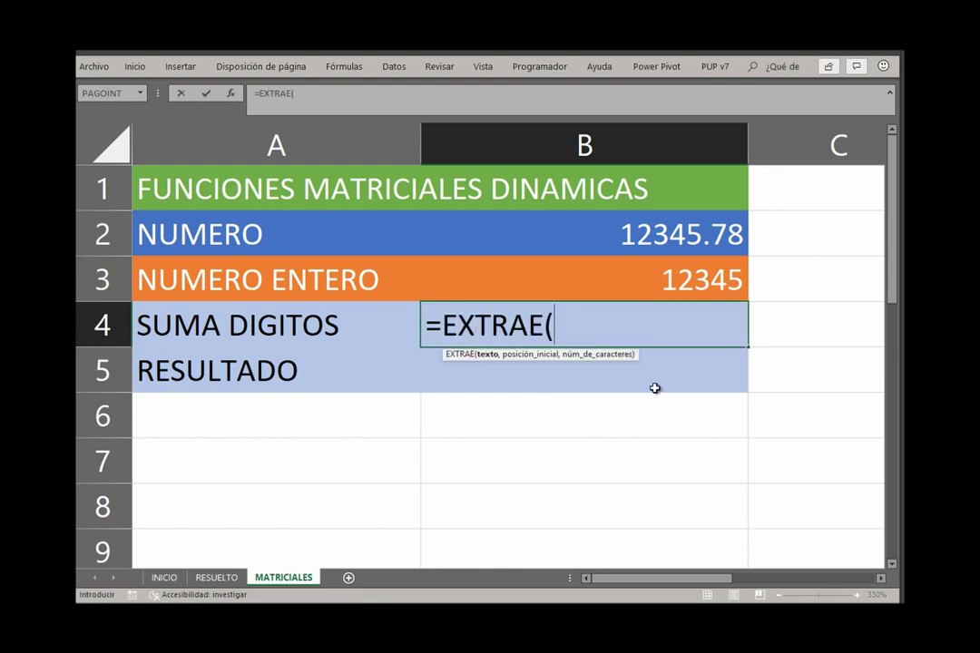
{"action": "left_click", "coordinate": [676, 276]}
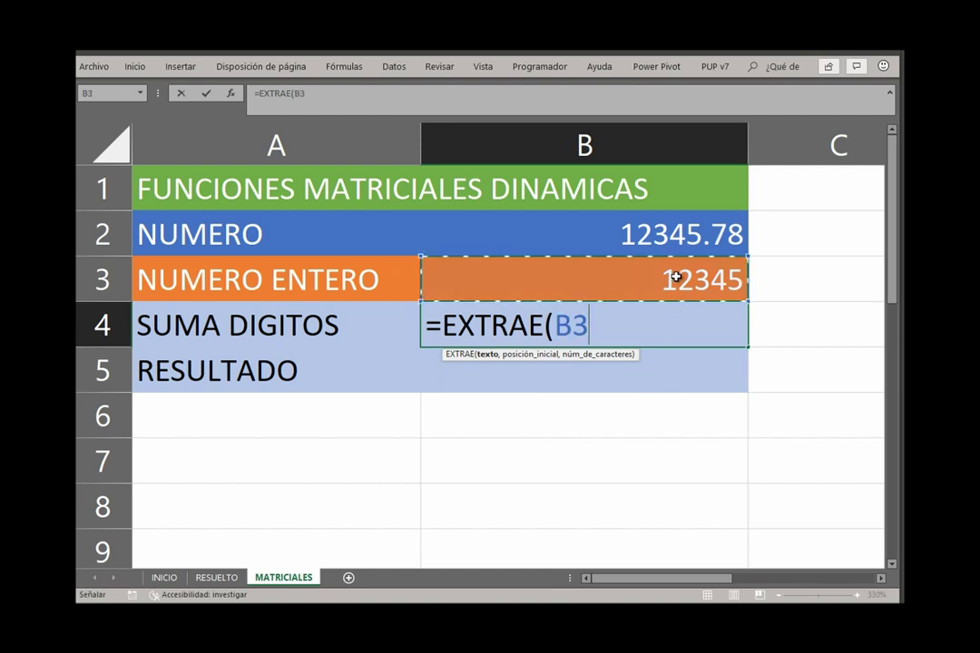
{"action": "type", "text": ","}
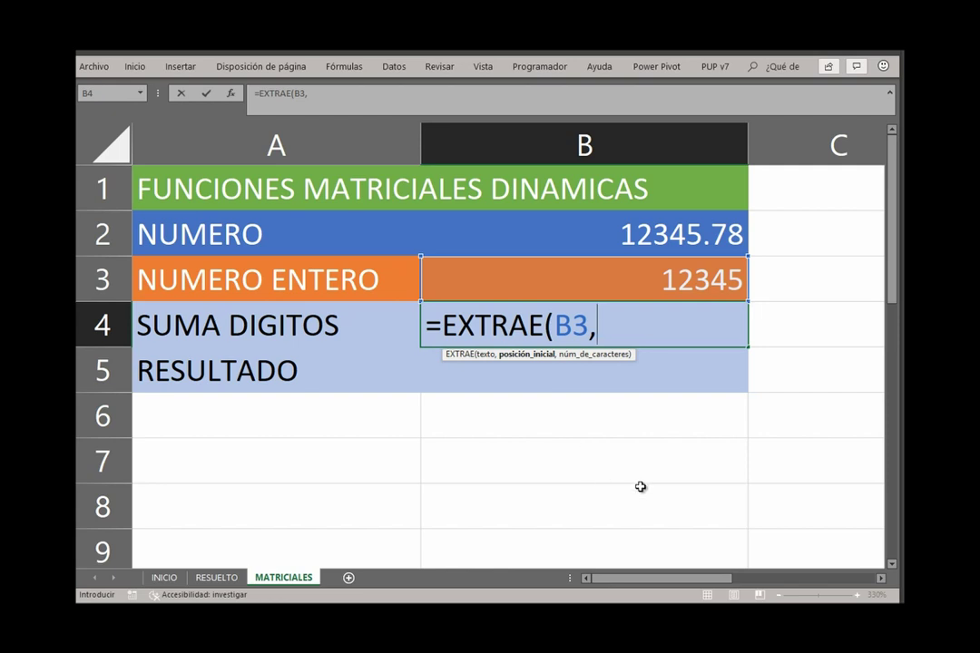
{"action": "type", "text": "SECU"}
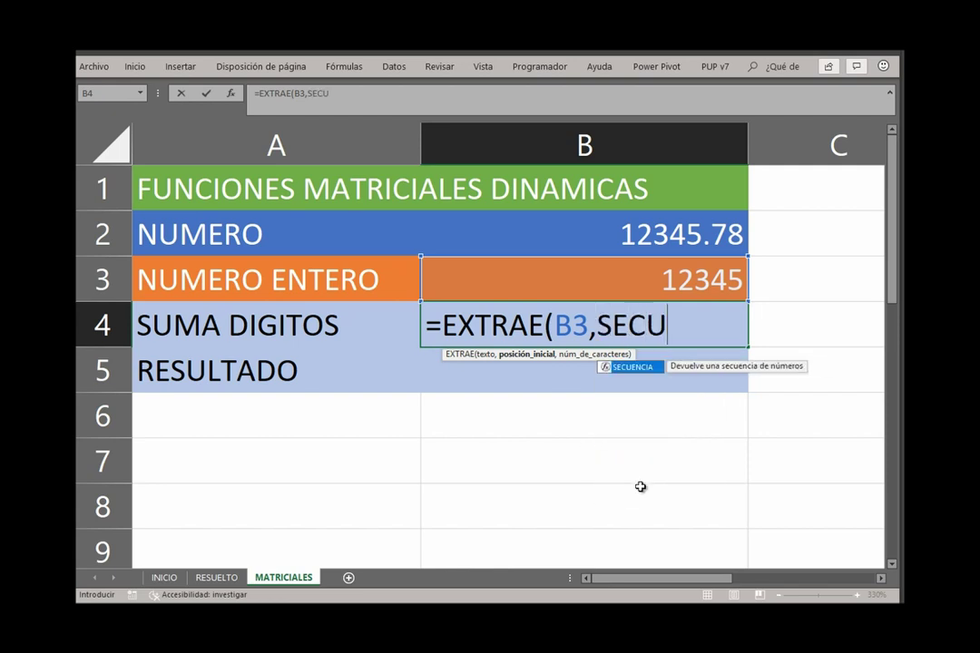
{"action": "key", "text": "Tab"}
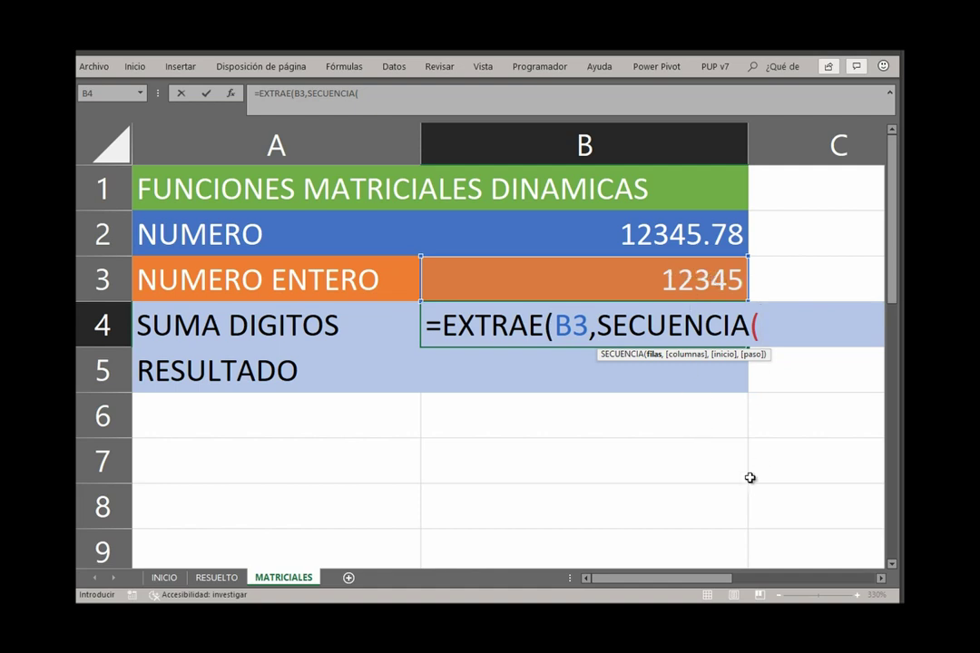
{"action": "type", "text": "5)"}
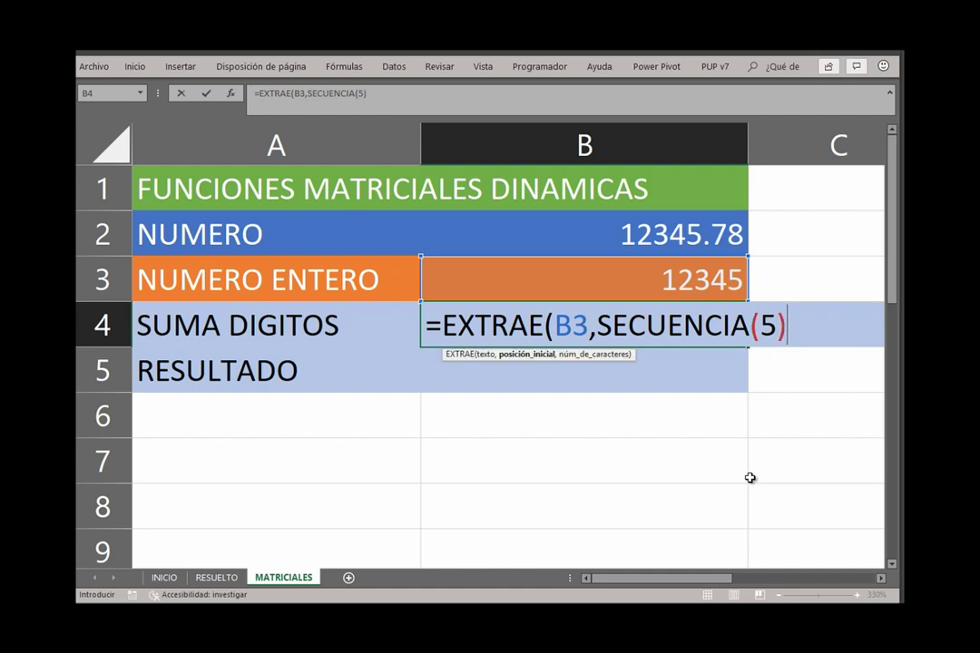
{"action": "type", "text": ","}
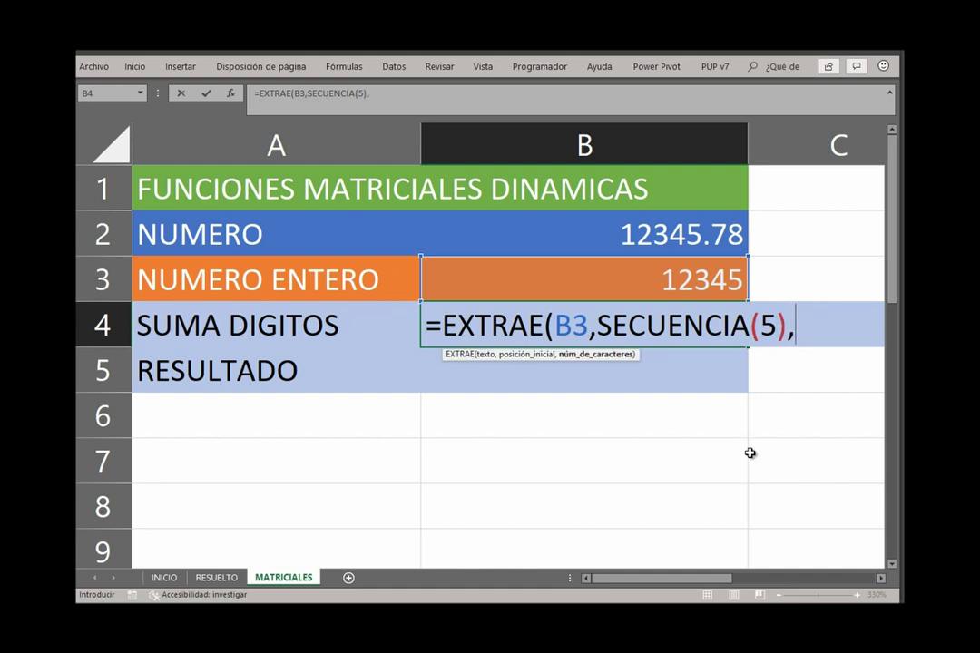
{"action": "type", "text": "1"}
{"action": "type", "text": ")"}
{"action": "key", "text": "Return"}
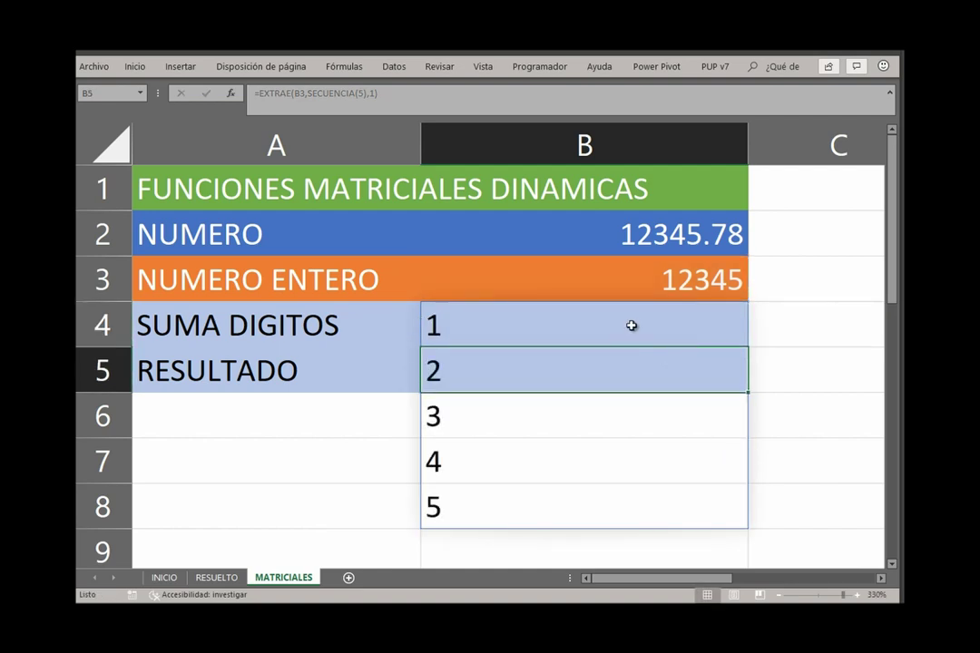
Wrap B4's EXTRAE formula inside SUMA()
{"action": "left_click", "coordinate": [641, 322]}
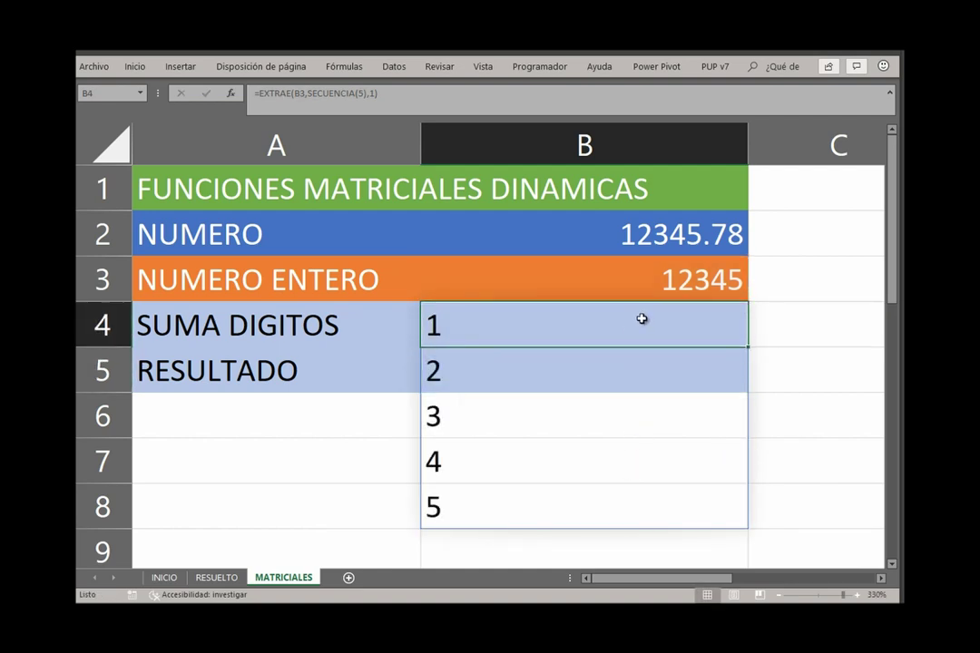
{"action": "key", "text": "F2"}
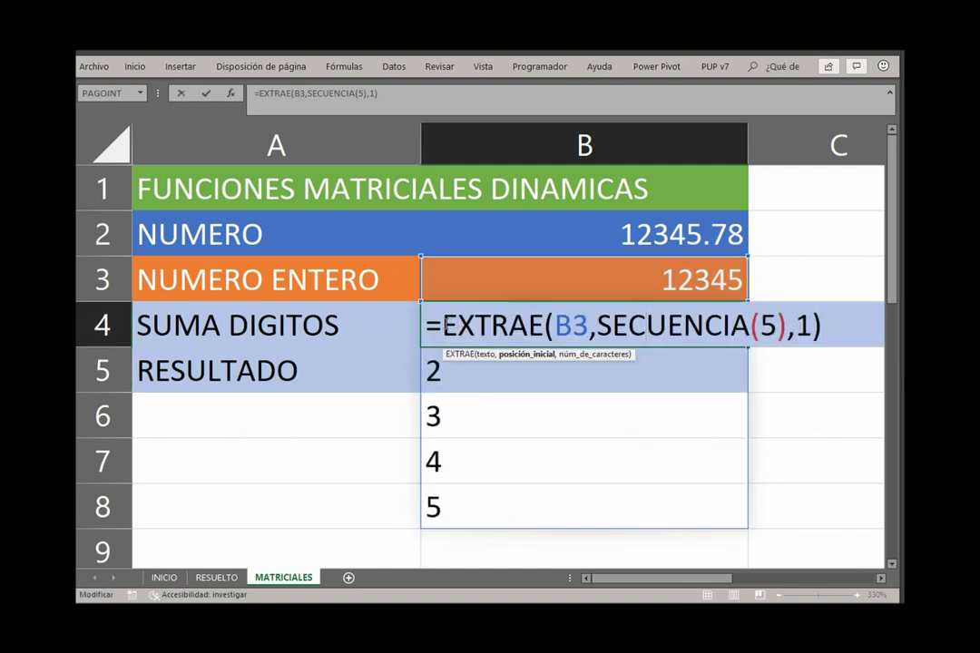
{"action": "left_click", "coordinate": [442, 325]}
{"action": "type", "text": "SUM"}
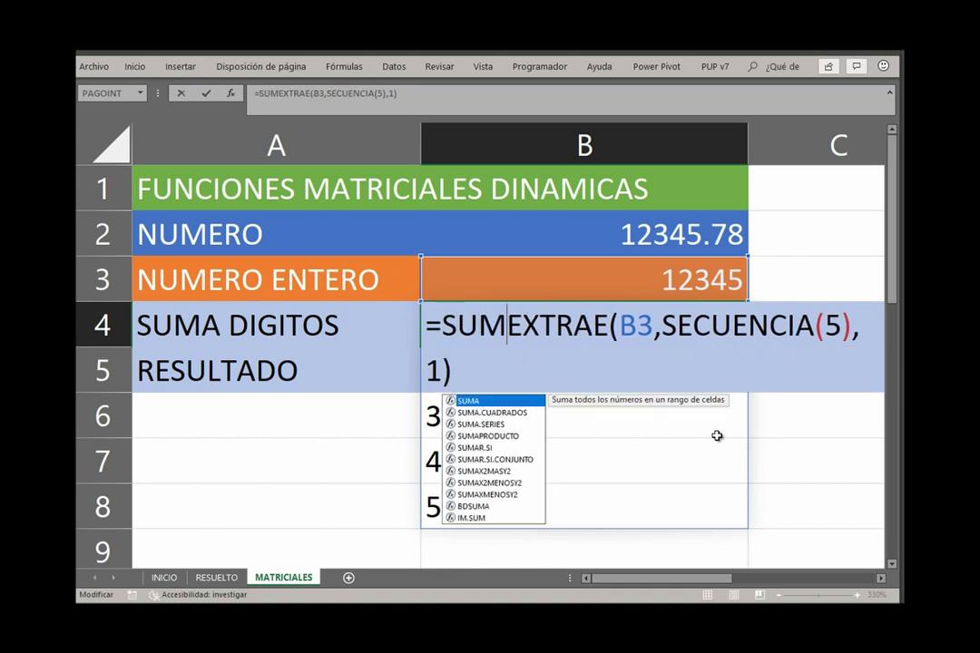
{"action": "type", "text": "A("}
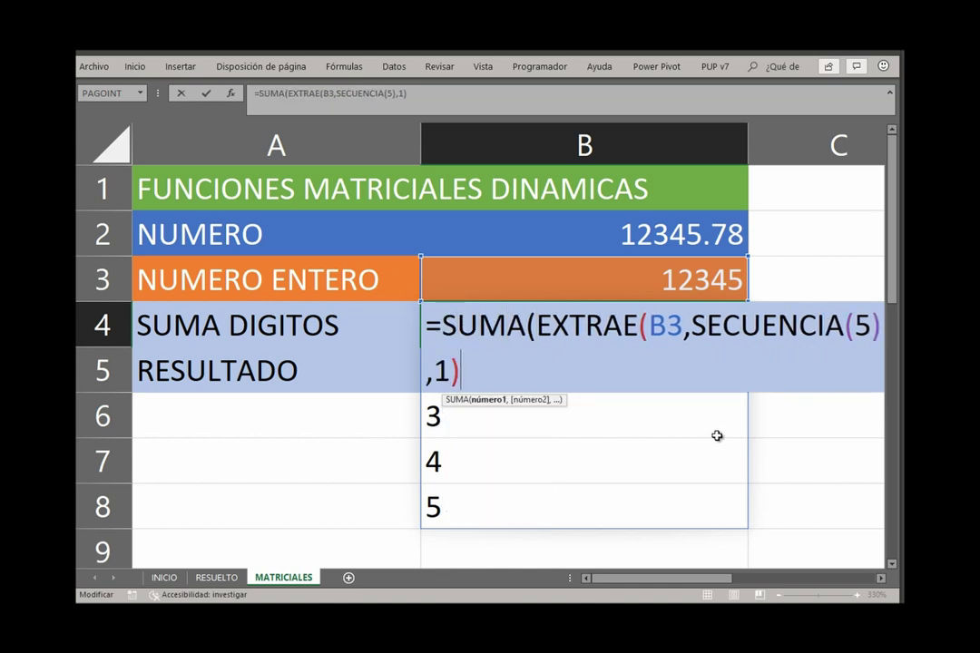
{"action": "type", "text": ")"}
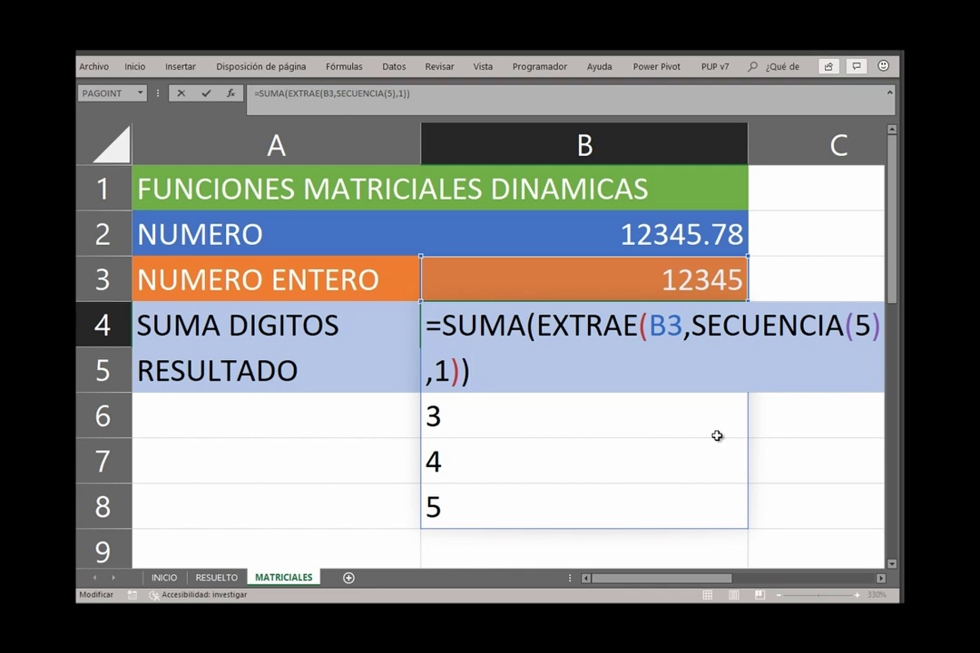
{"action": "key", "text": "Return"}
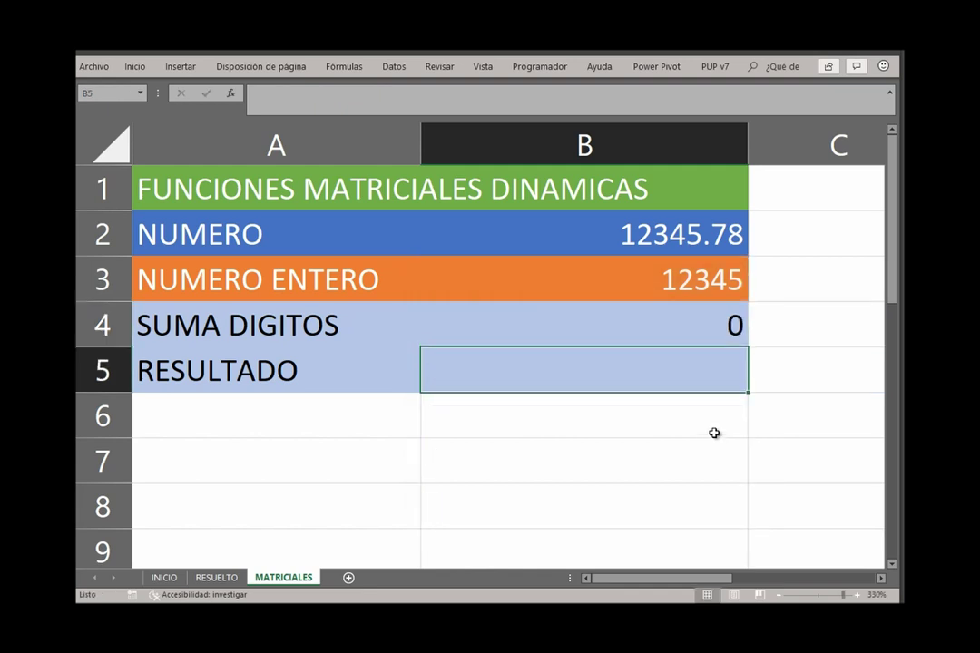
Insert VALOR( around EXTRAE in B4, giving =SUMA(VALOR(EXTRAE(B3,SECUENCIA(5),1))) with total 15
{"action": "left_click", "coordinate": [690, 331]}
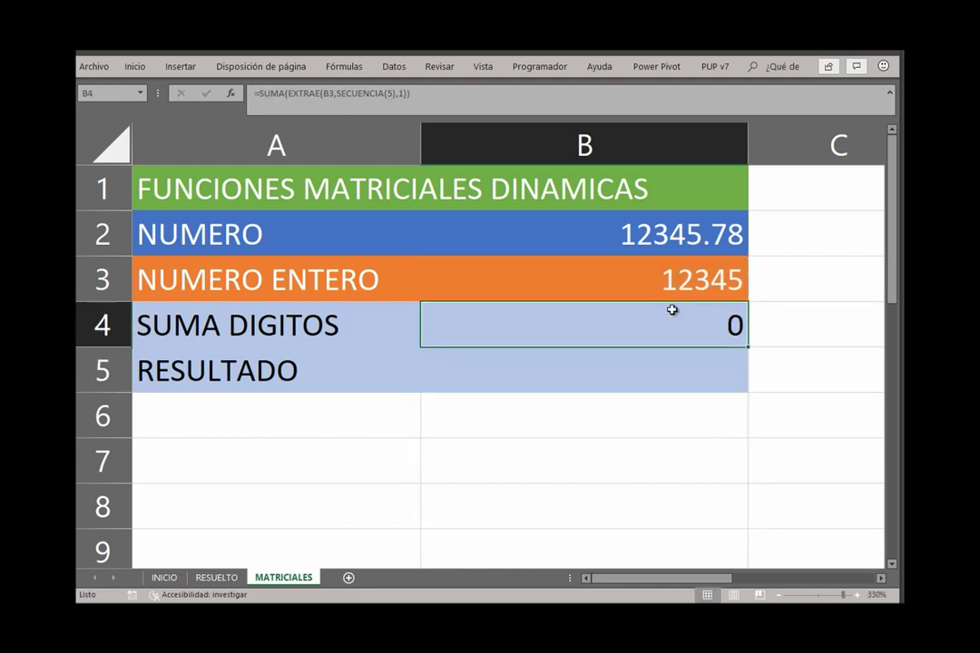
{"action": "double_click", "coordinate": [632, 319]}
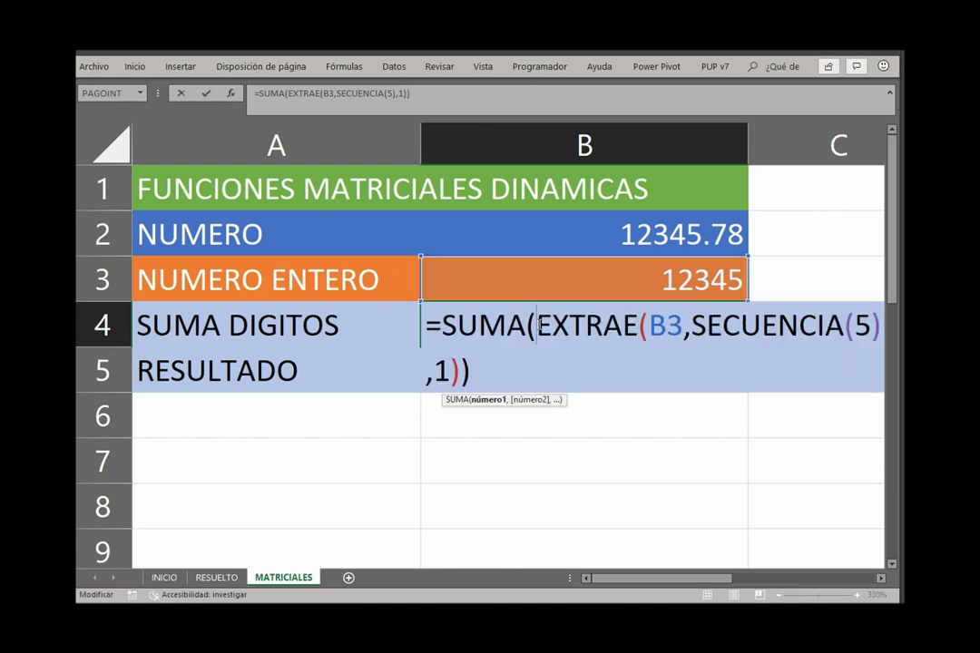
{"action": "type", "text": "V"}
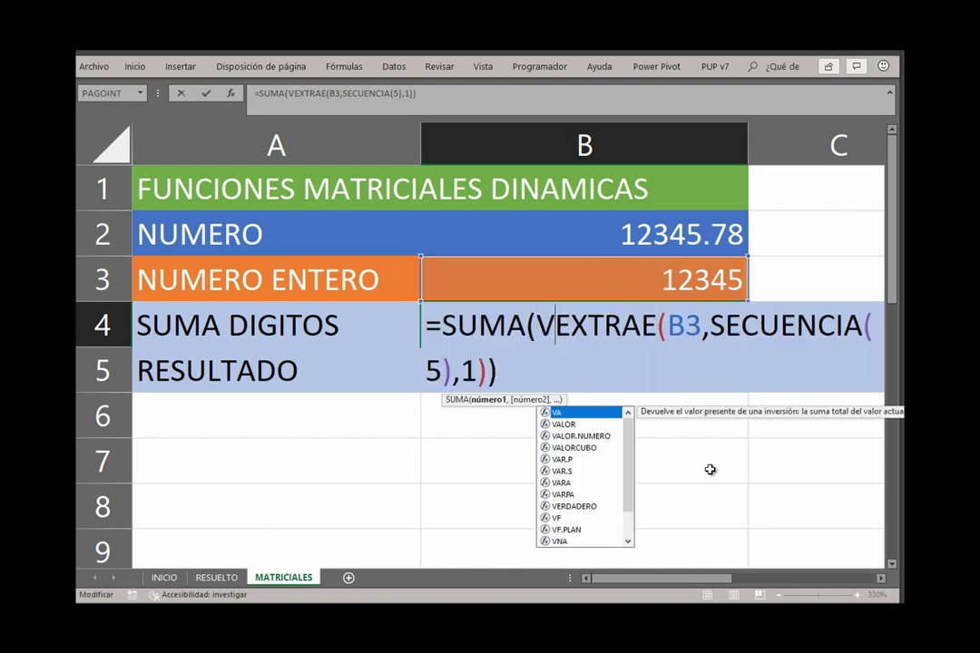
{"action": "type", "text": "LA"}
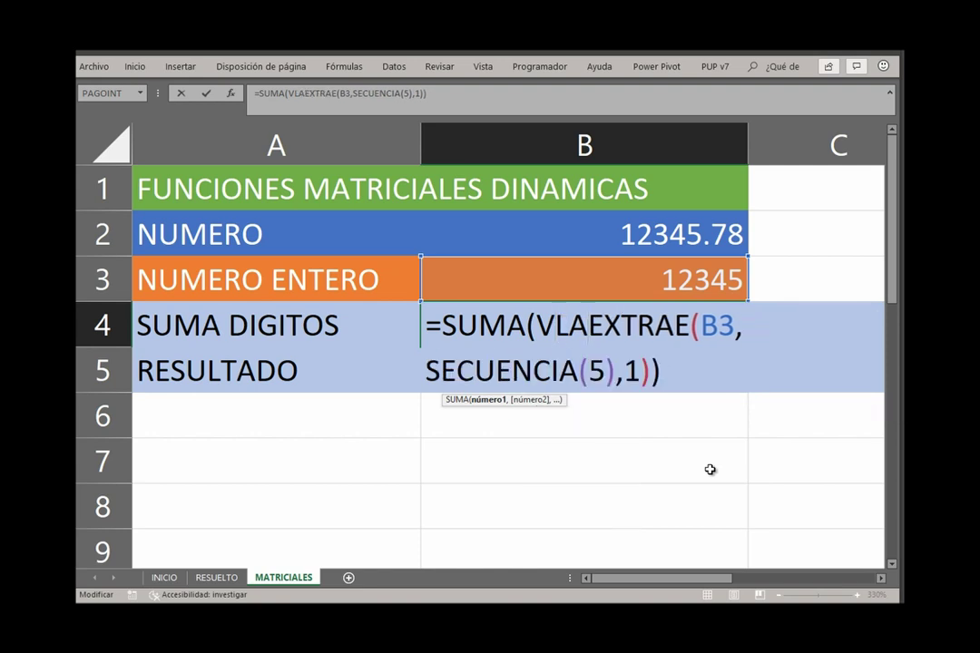
{"action": "key", "text": "BackSpace"}
{"action": "key", "text": "BackSpace"}
{"action": "type", "text": "AL"}
{"action": "key", "text": "Tab"}
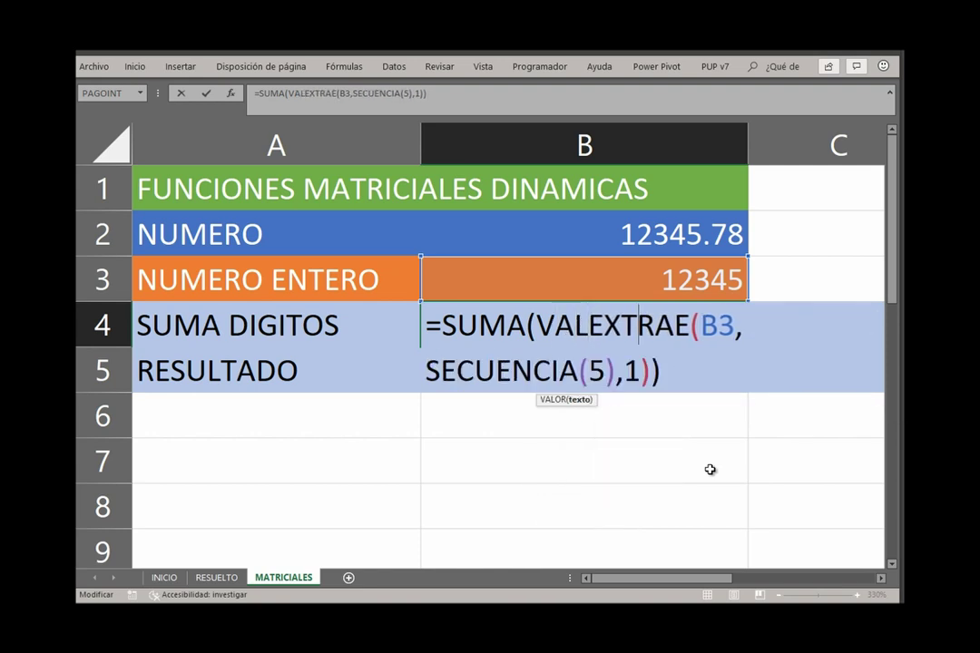
{"action": "left_click", "coordinate": [662, 370]}
{"action": "type", "text": ")"}
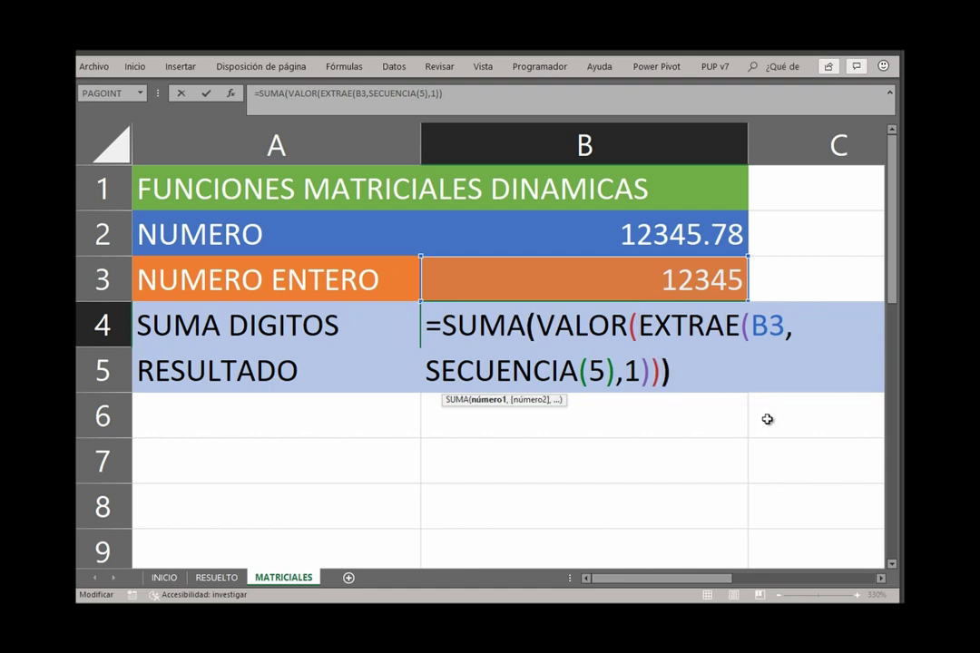
{"action": "key", "text": "Return"}
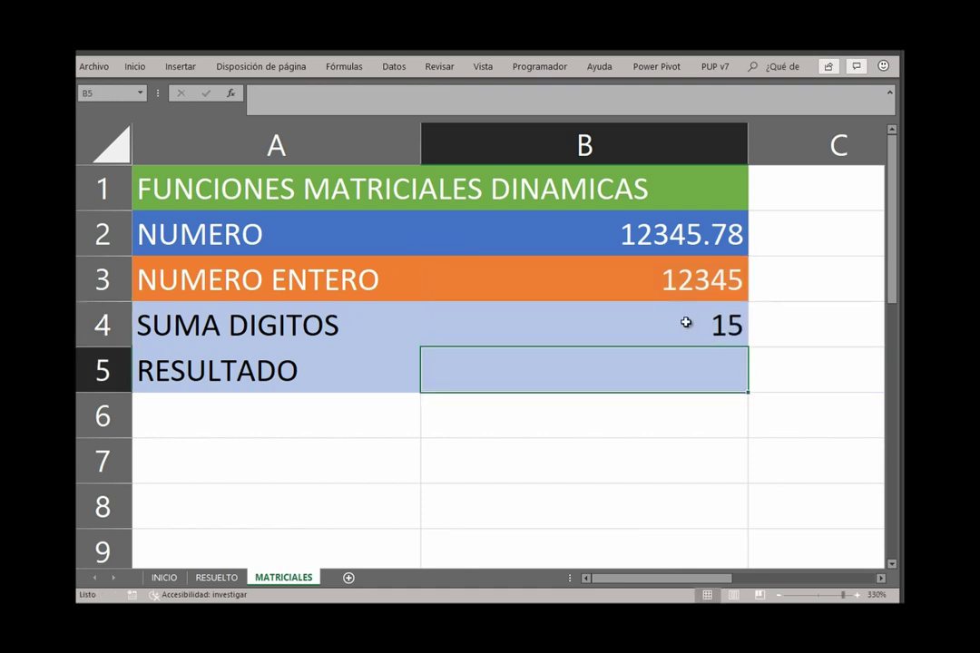
{"action": "left_click", "coordinate": [685, 321]}
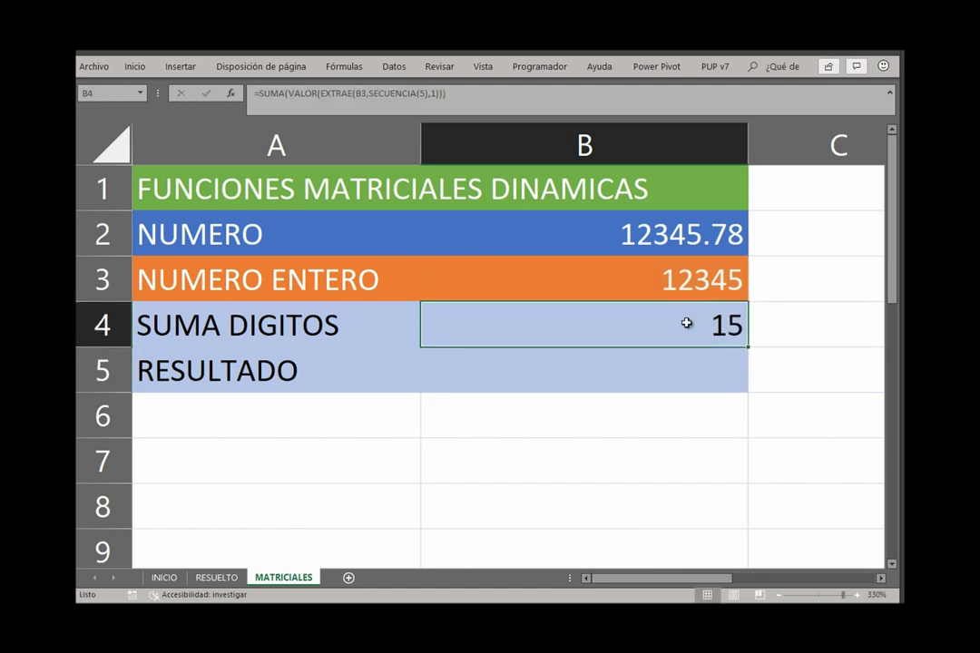
{"action": "left_click", "coordinate": [164, 578]}
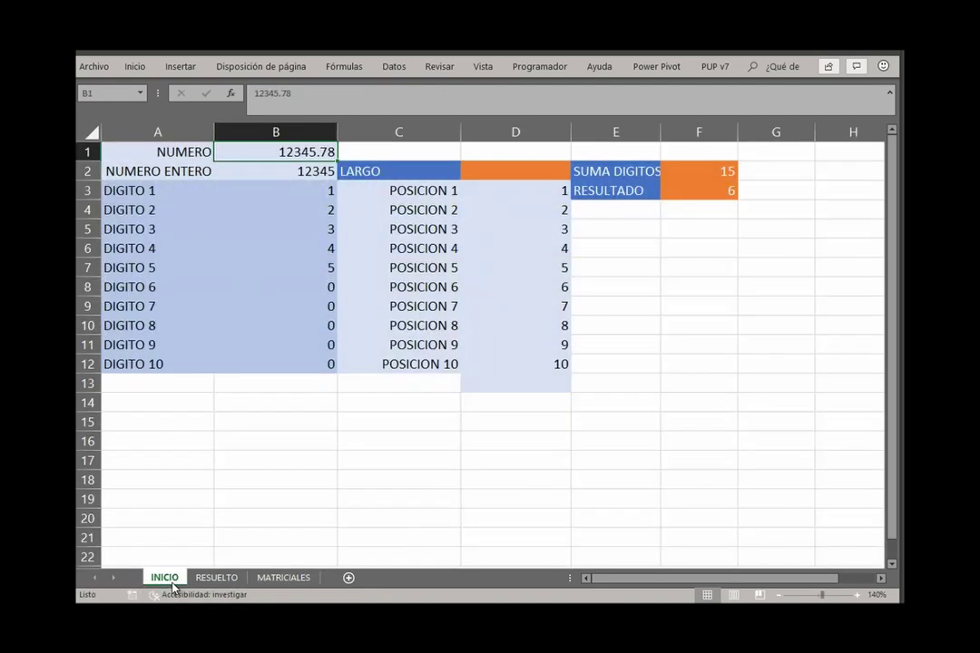
{"action": "left_click", "coordinate": [723, 171]}
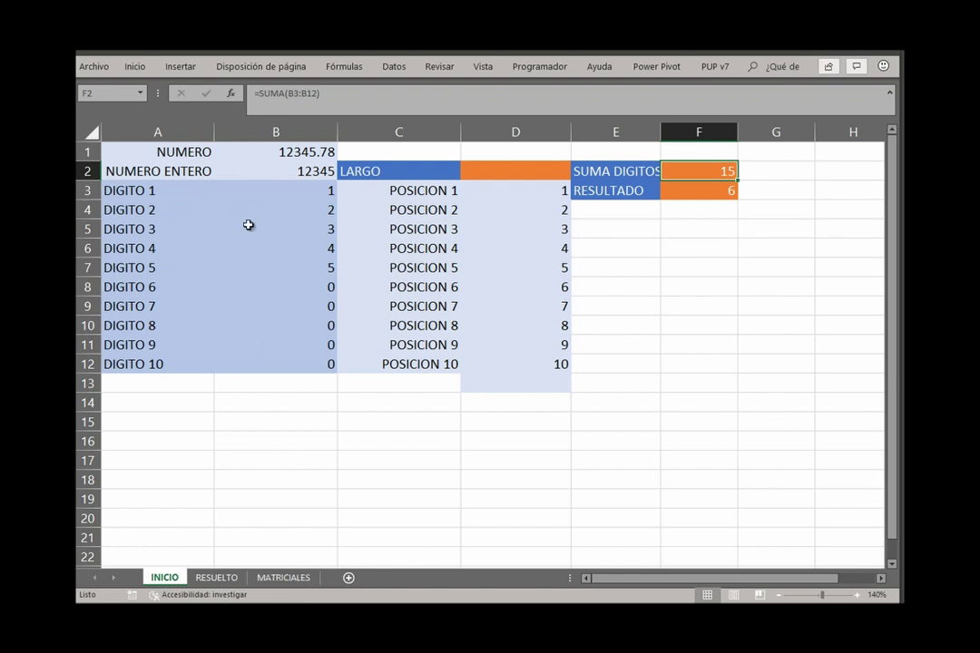
{"action": "left_click", "coordinate": [291, 192]}
{"action": "left_click", "coordinate": [539, 188]}
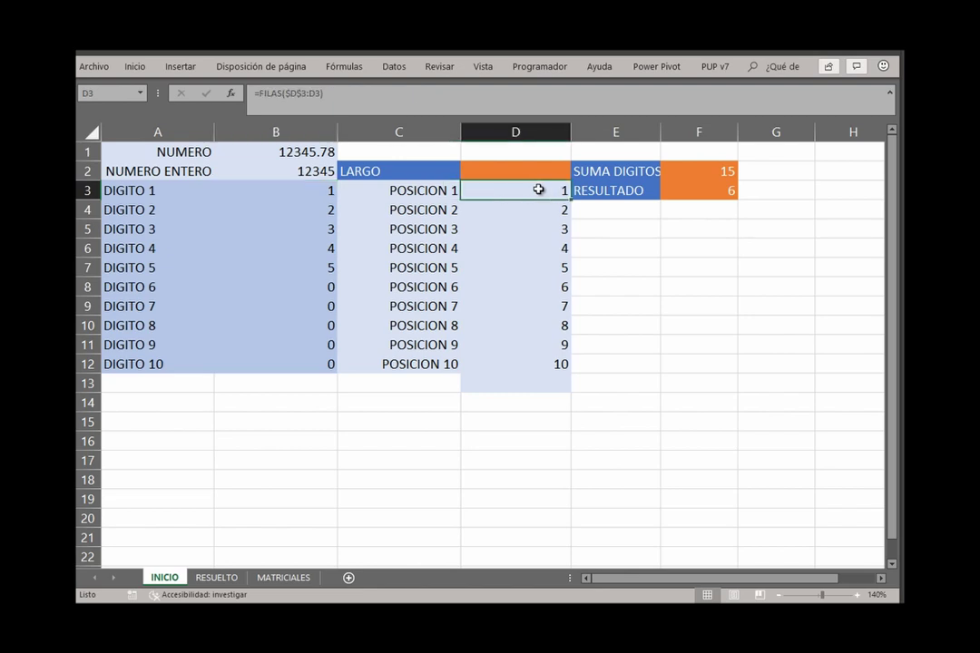
{"action": "left_click", "coordinate": [726, 171]}
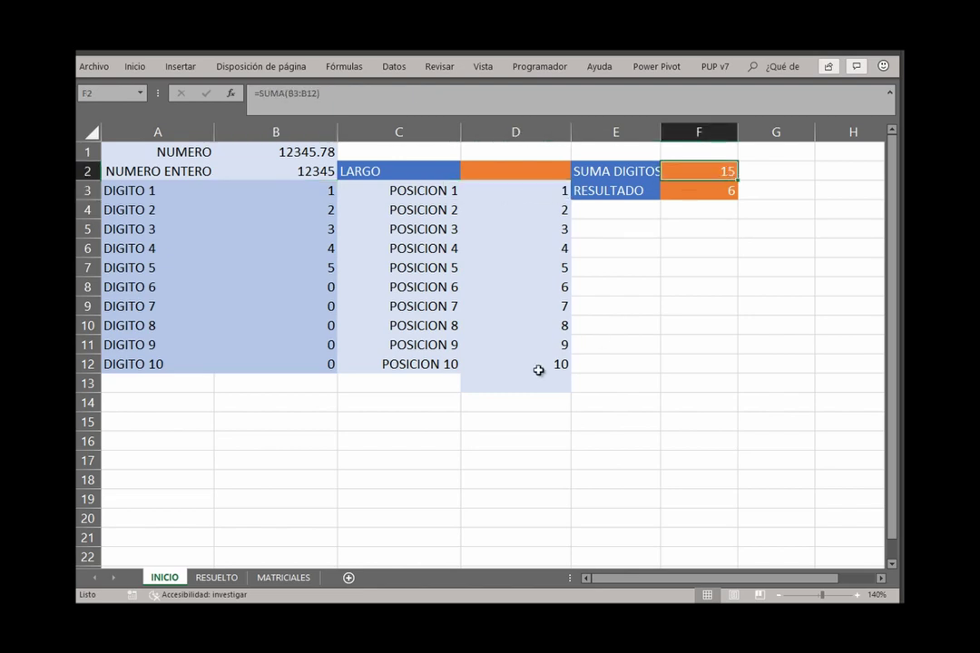
{"action": "left_click", "coordinate": [288, 581]}
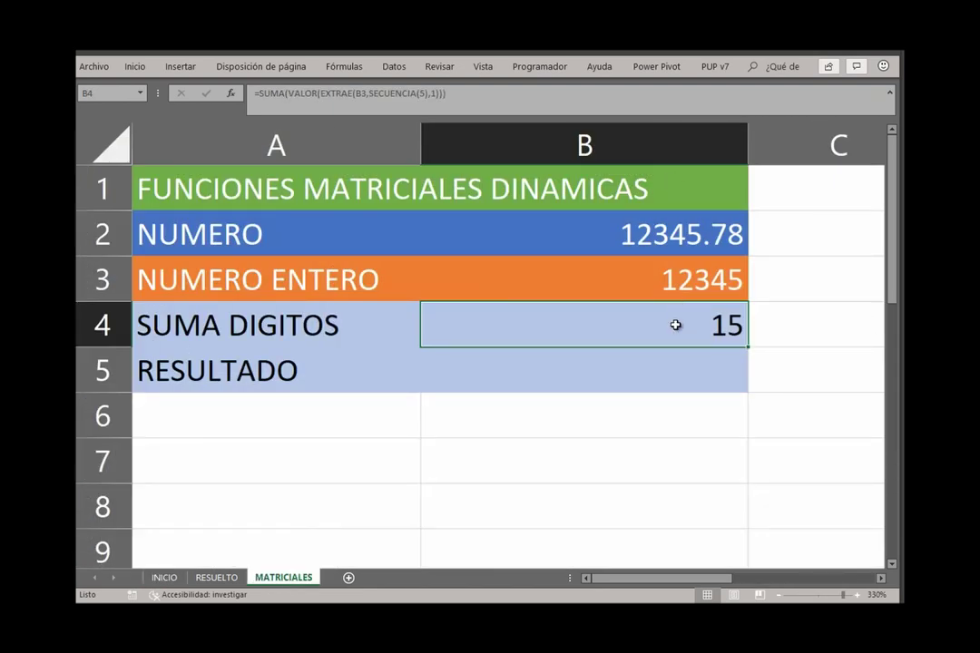
Copy B4's digit-sum formula into B5, pointing it at B4 instead of B3
{"action": "left_click", "coordinate": [671, 369]}
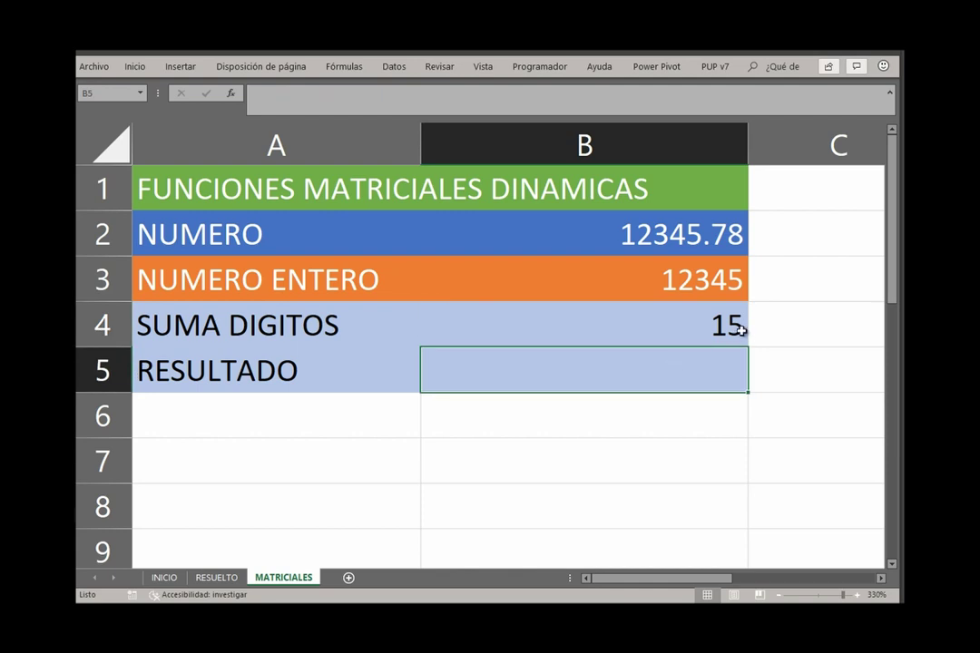
{"action": "left_click", "coordinate": [730, 322]}
{"action": "left_click_drag", "start_coordinate": [635, 98], "coordinate": [218, 65]}
{"action": "key", "text": "ctrl+c"}
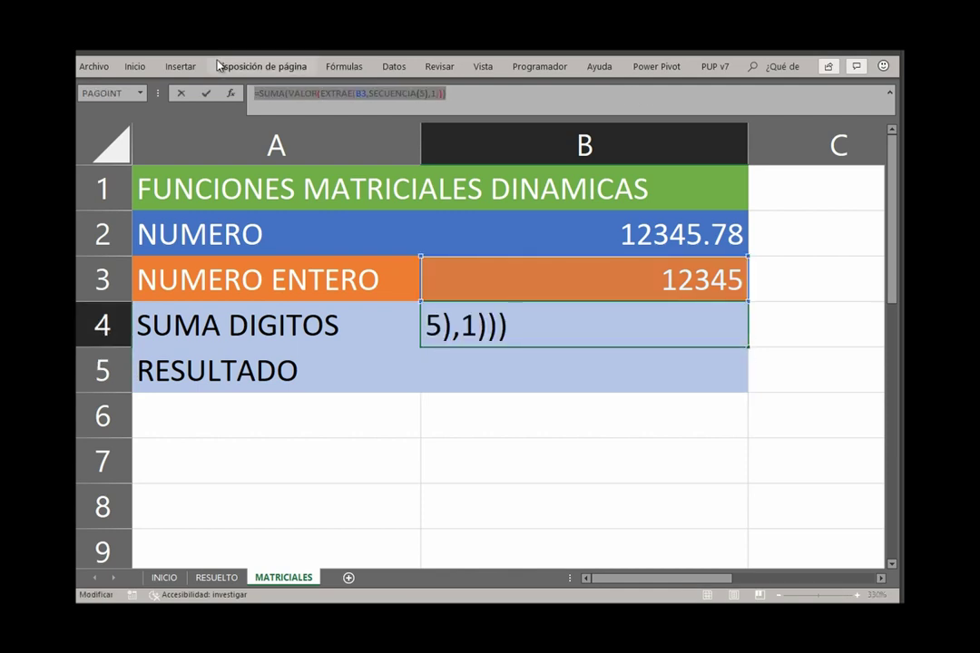
{"action": "key", "text": "Escape"}
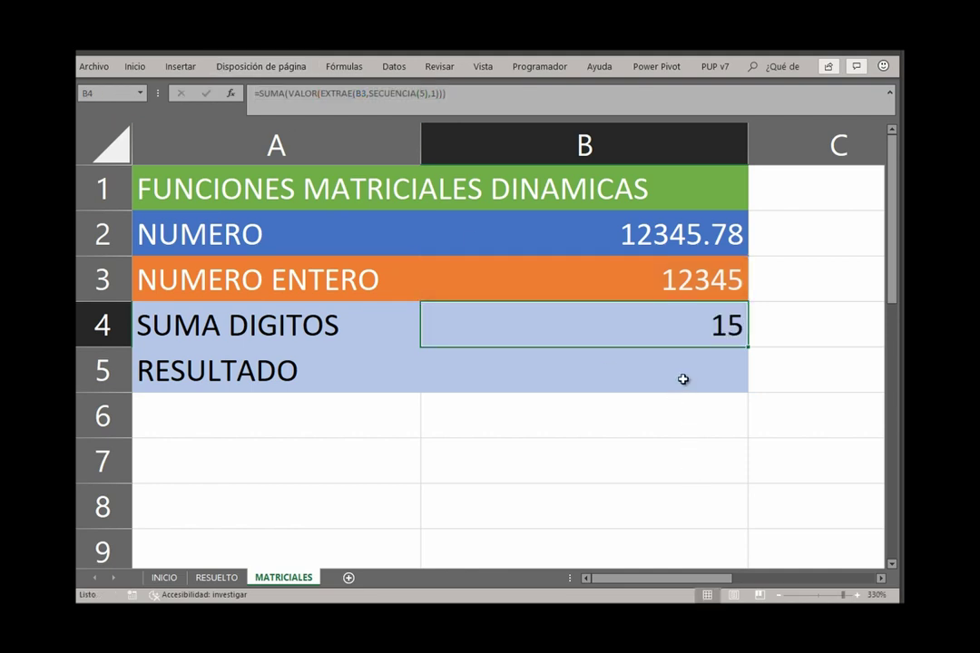
{"action": "left_click", "coordinate": [680, 378]}
{"action": "key", "text": "ctrl+v"}
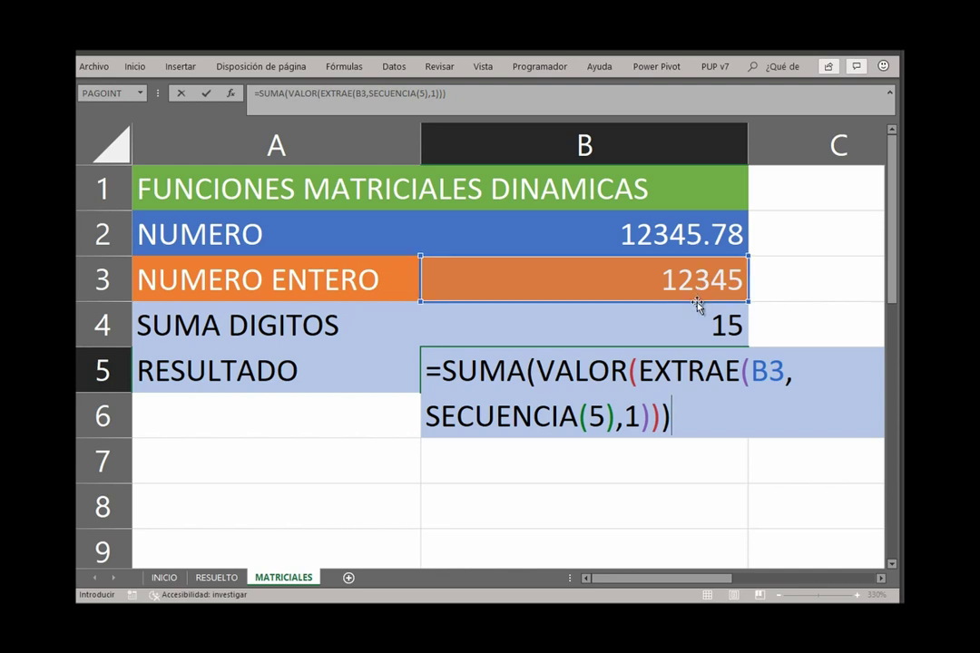
{"action": "left_click_drag", "start_coordinate": [695, 302], "coordinate": [698, 332]}
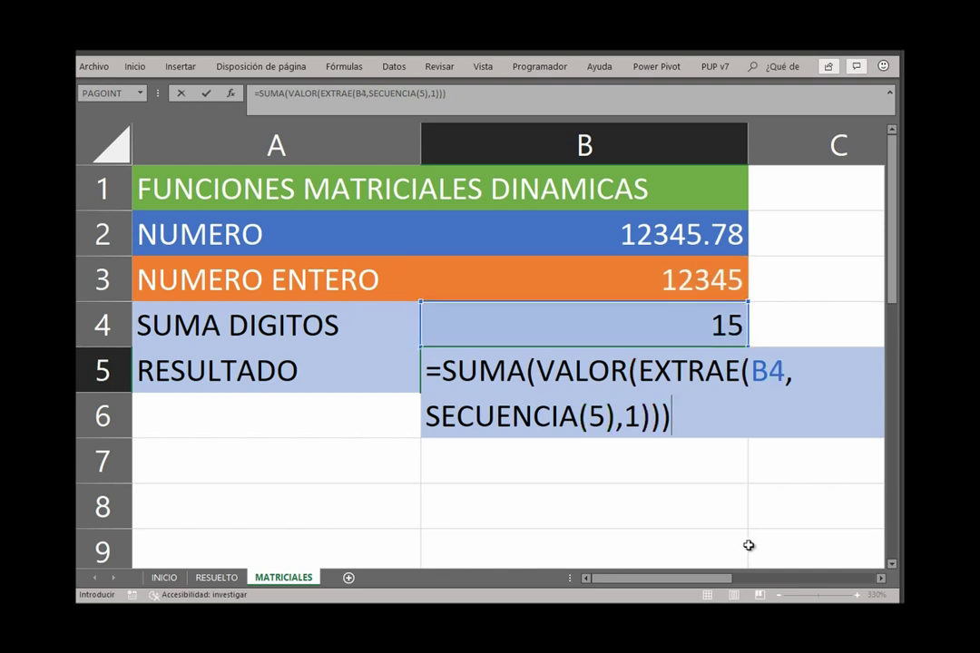
{"action": "key", "text": "Return"}
Change SECUENCIA(5) to SECUENCIA(2) in B5 so RESULTADO shows 6
{"action": "left_click", "coordinate": [693, 366]}
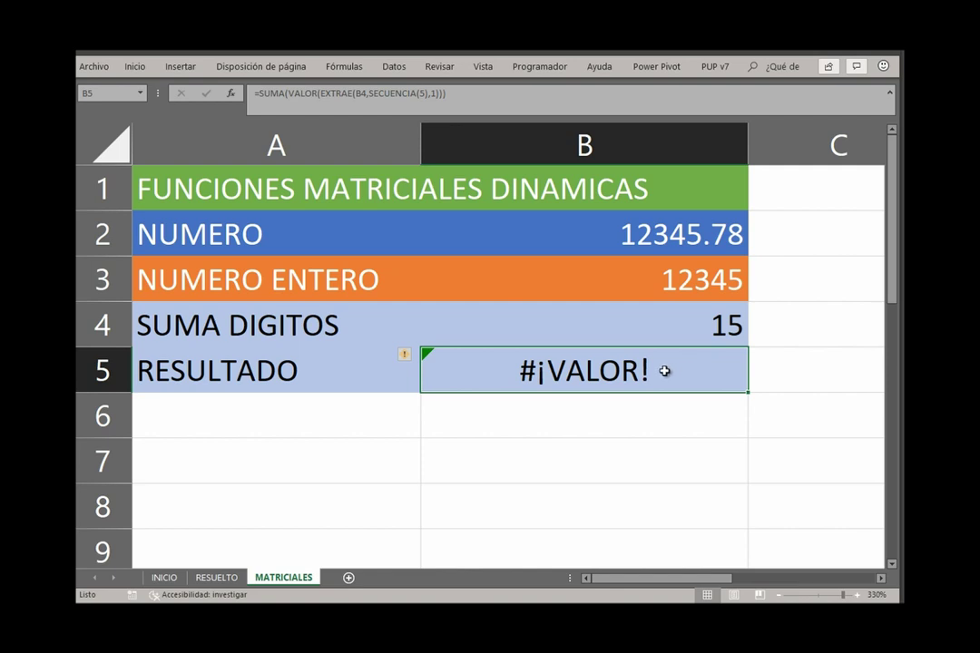
{"action": "double_click", "coordinate": [671, 369]}
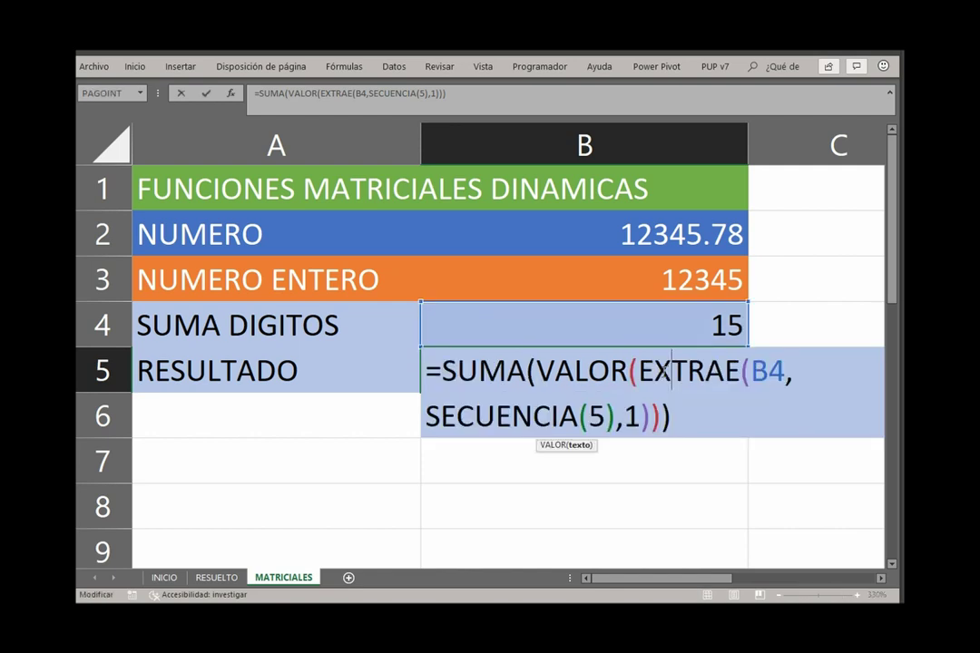
{"action": "double_click", "coordinate": [599, 415]}
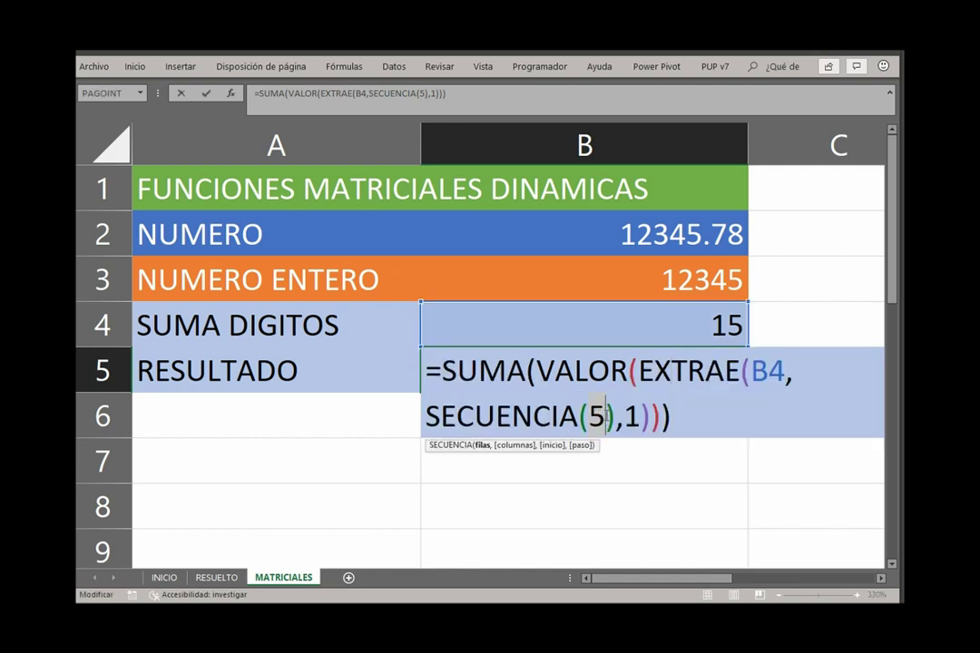
{"action": "type", "text": "2"}
{"action": "key", "text": "Return"}
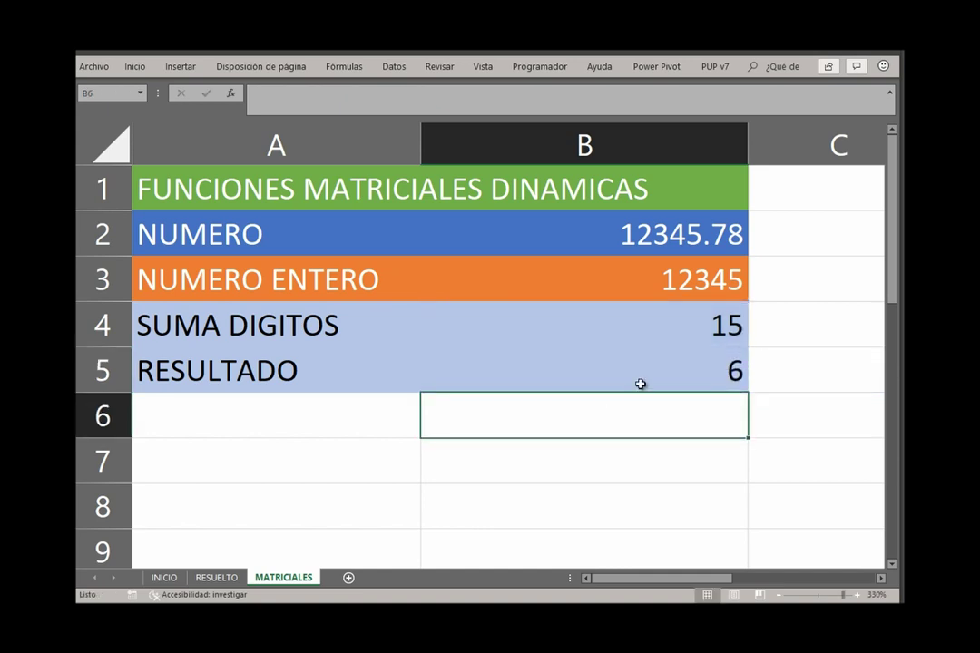
Set NUMERO in B2 to 123.87
{"action": "left_click", "coordinate": [687, 238]}
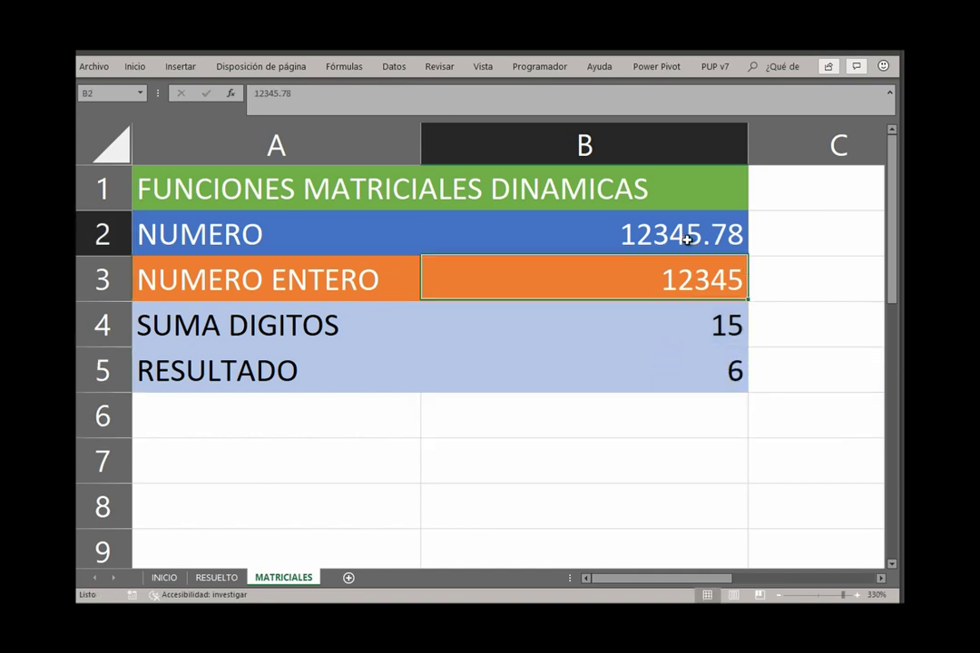
{"action": "type", "text": "123"}
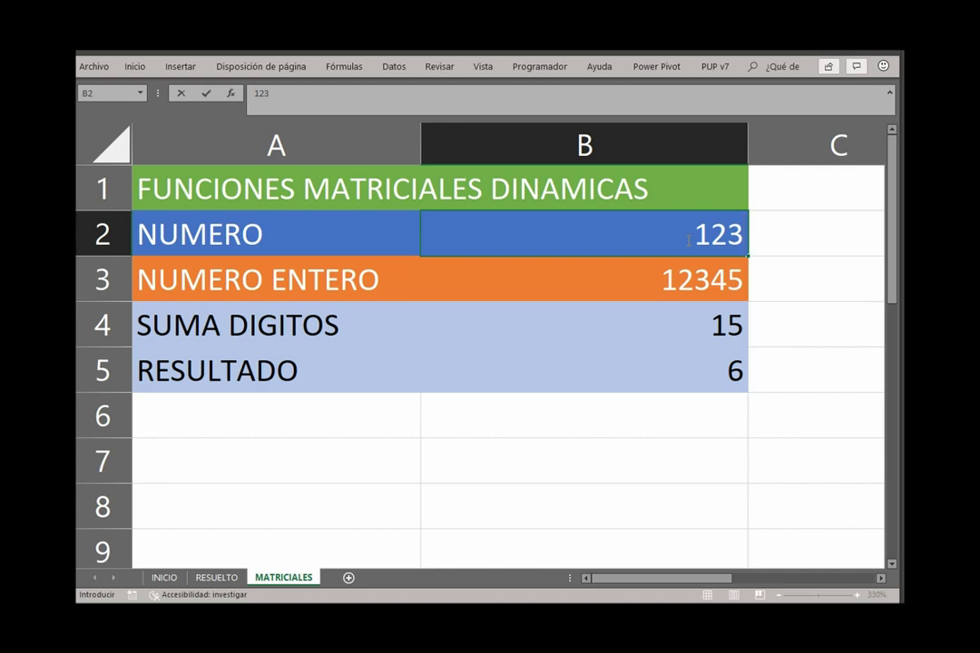
{"action": "type", "text": ".87"}
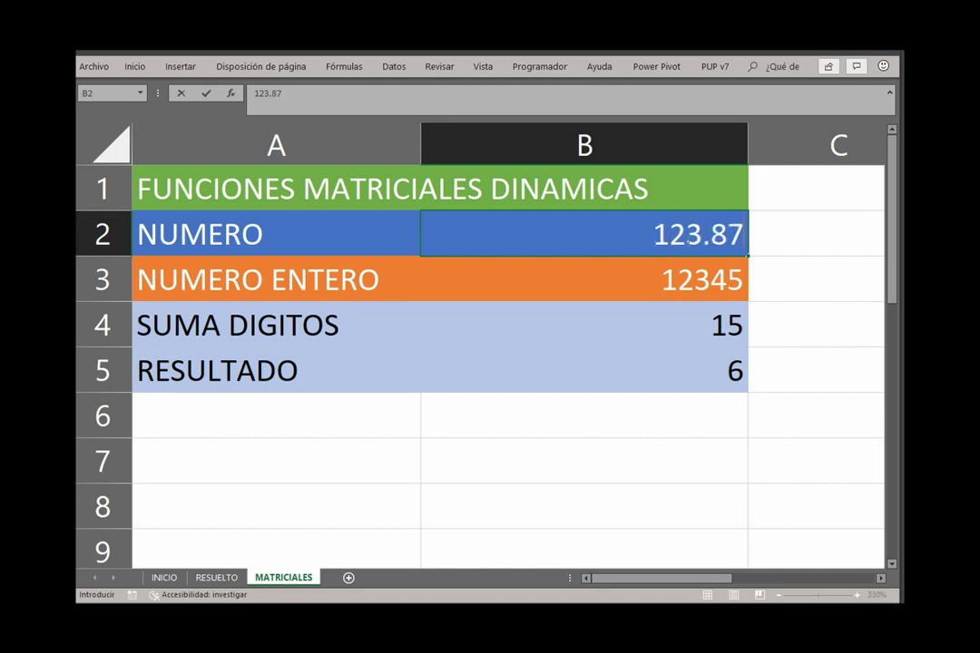
{"action": "key", "text": "Return"}
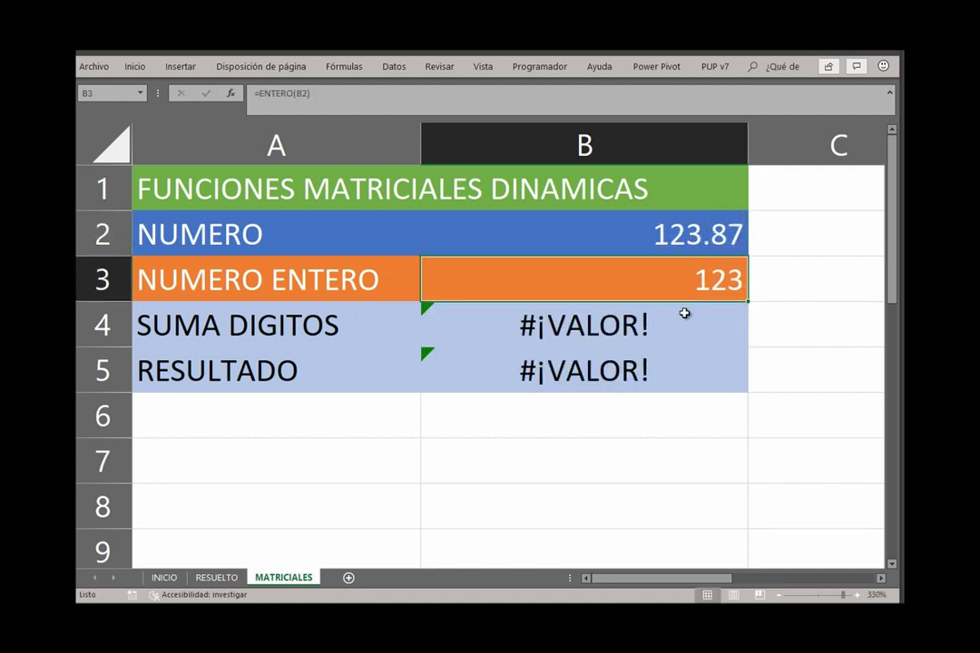
Replace the fixed 5 in B4's SECUENCIA with LARGO(B3), so SUMA DIGITOS shows 6
{"action": "double_click", "coordinate": [687, 312]}
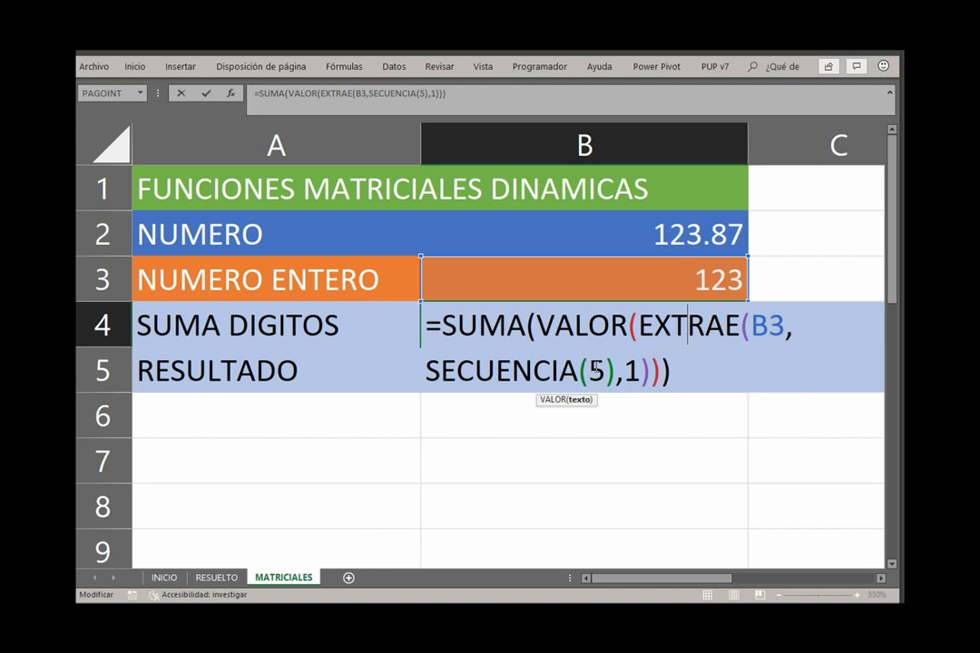
{"action": "double_click", "coordinate": [595, 370]}
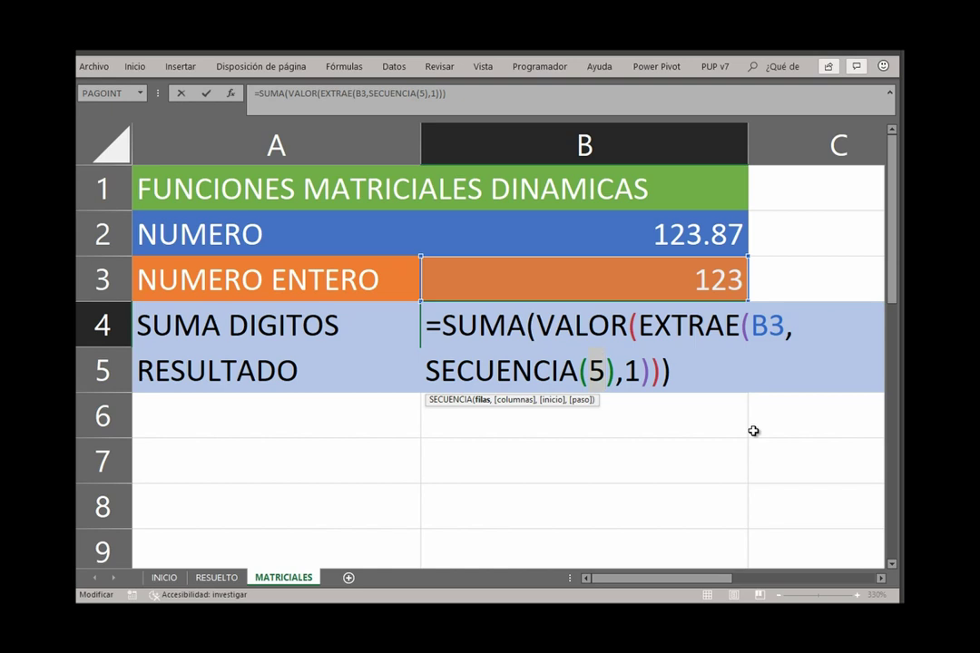
{"action": "type", "text": "LARGO"}
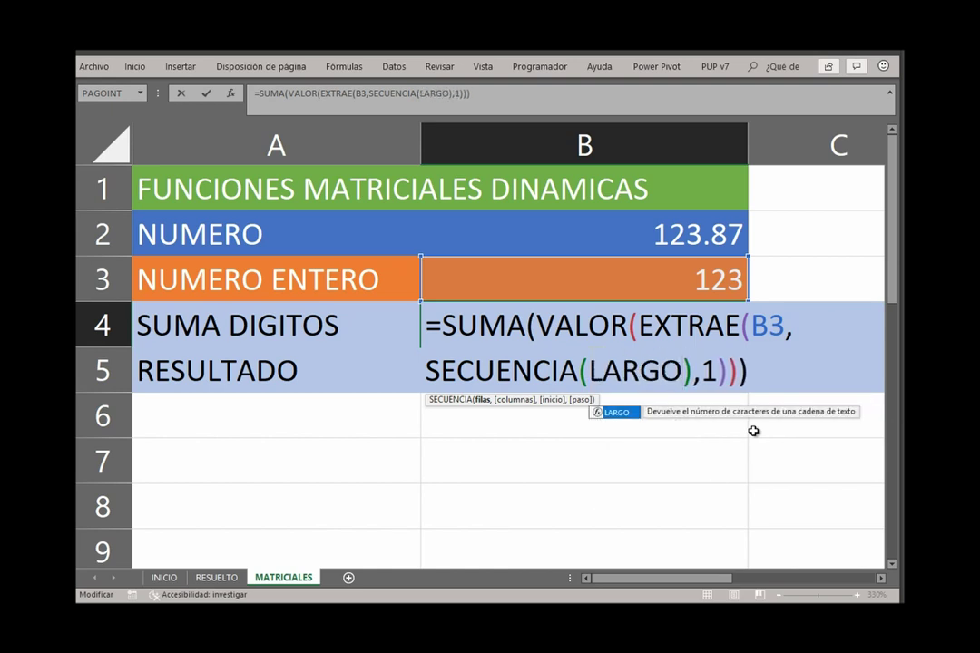
{"action": "type", "text": "("}
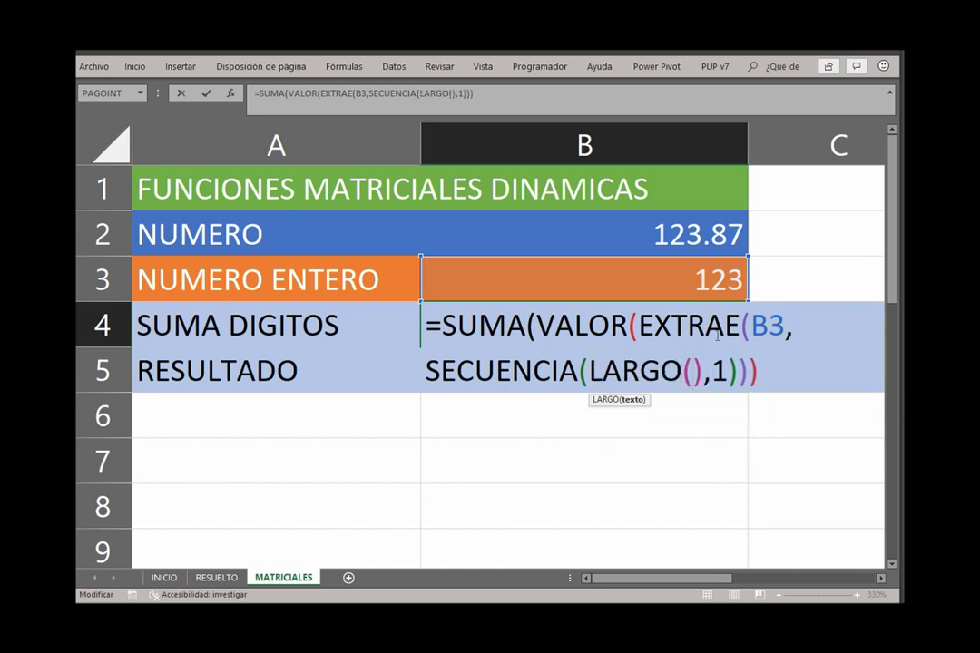
{"action": "left_click", "coordinate": [717, 281]}
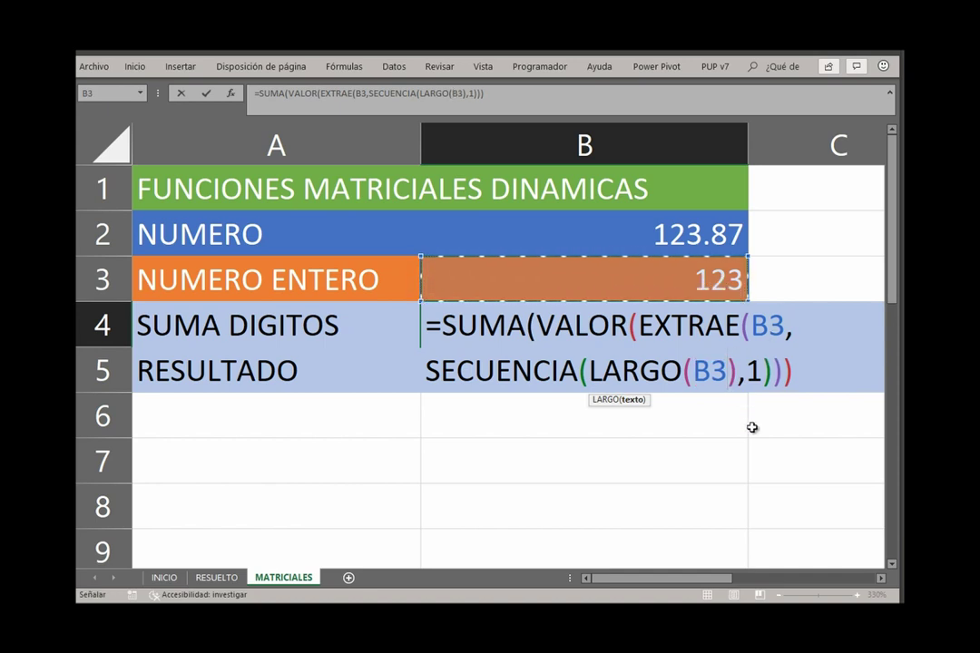
{"action": "type", "text": ")"}
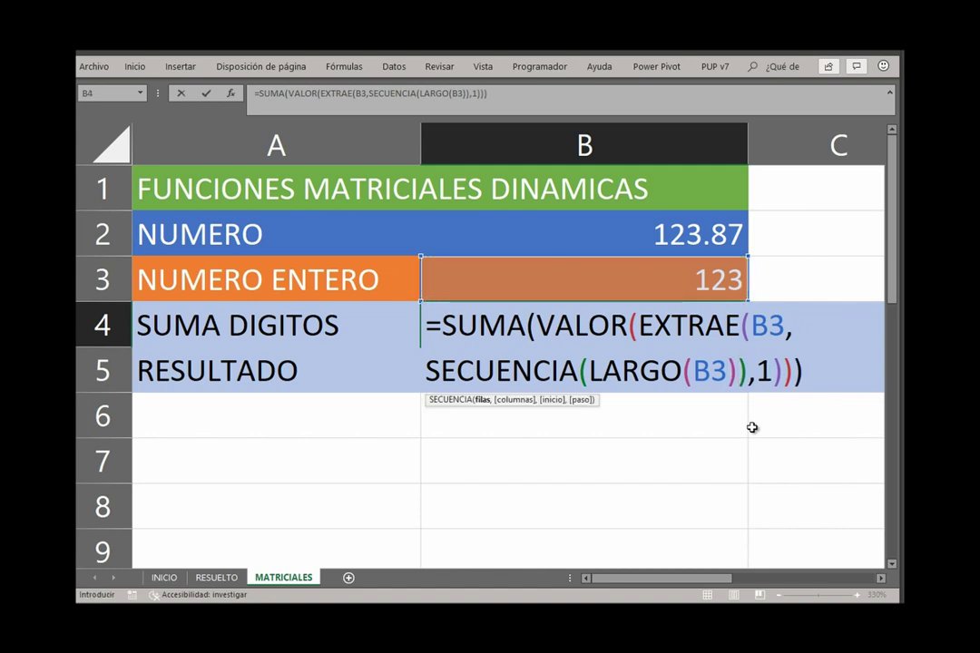
{"action": "key", "text": "Return"}
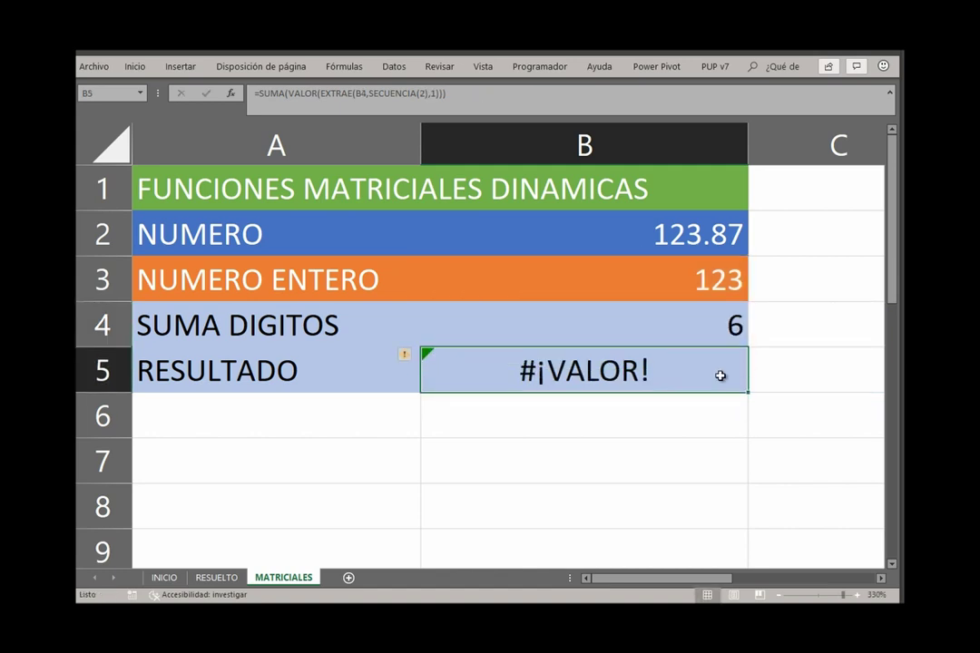
Replace the 2 in B5's SECUENCIA with LARGO(B4), making RESULTADO show 6
{"action": "double_click", "coordinate": [672, 369]}
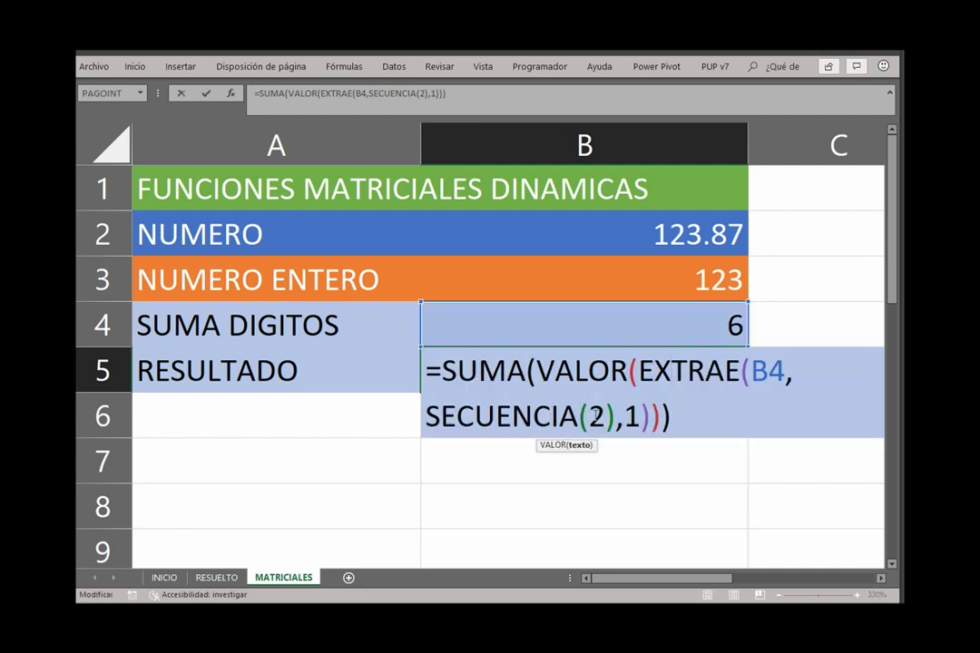
{"action": "left_click", "coordinate": [597, 415]}
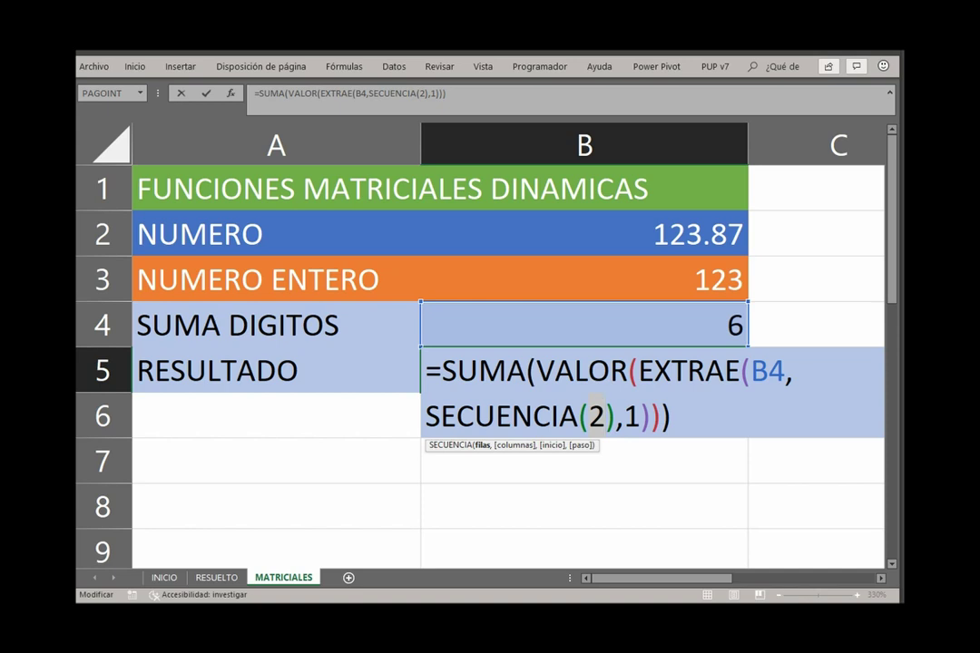
{"action": "type", "text": "LARGO"}
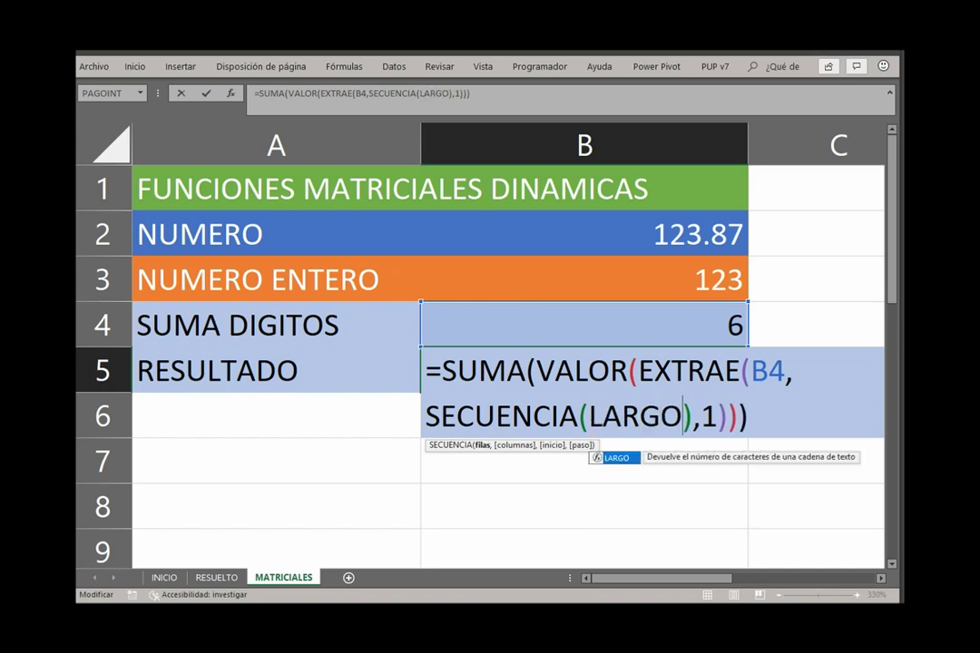
{"action": "type", "text": "("}
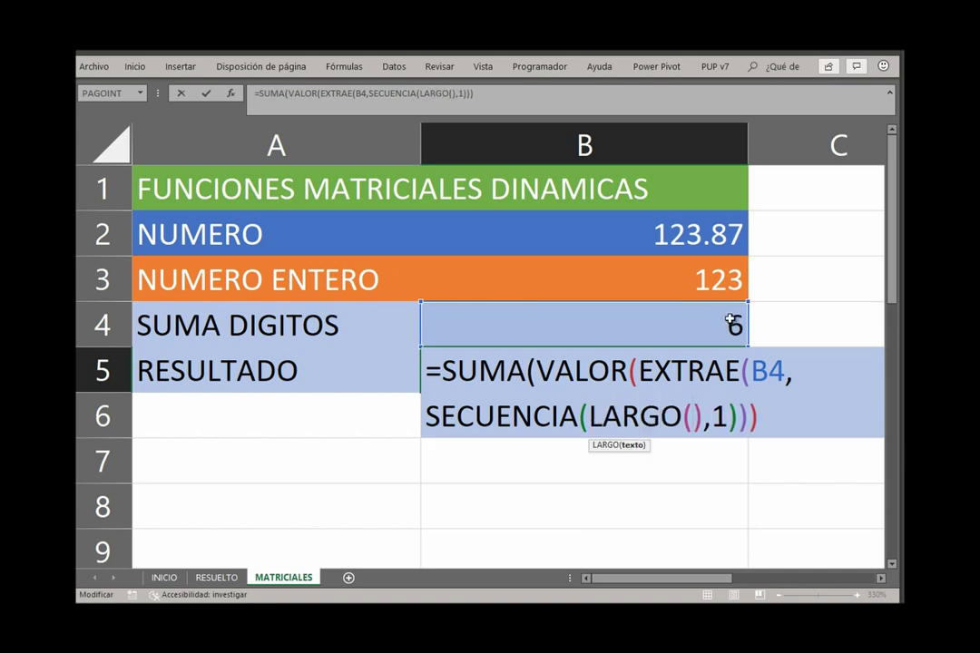
{"action": "left_click", "coordinate": [728, 319]}
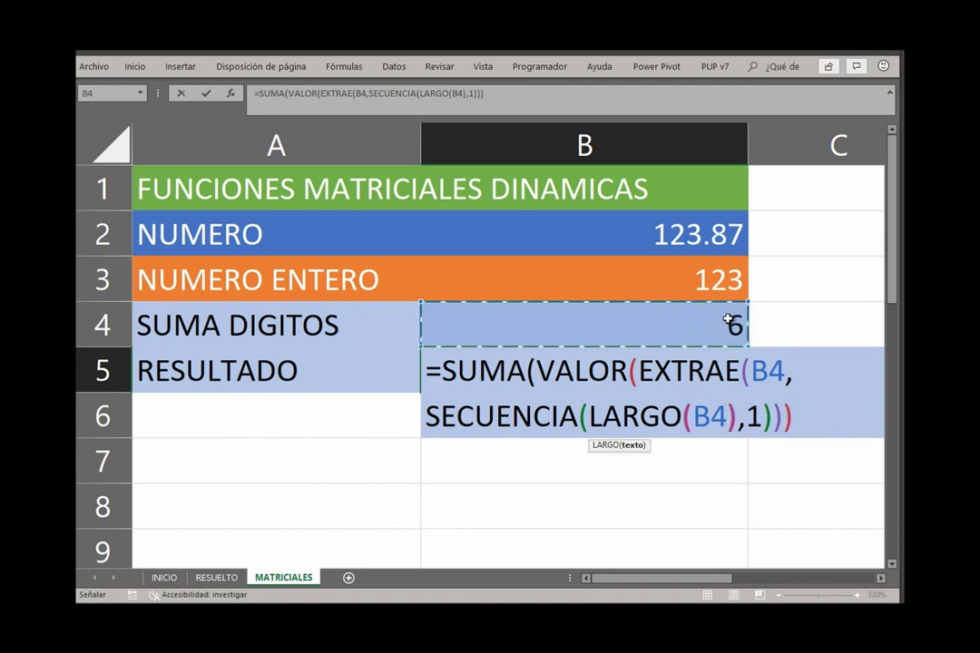
{"action": "type", "text": ")"}
{"action": "key", "text": "Return"}
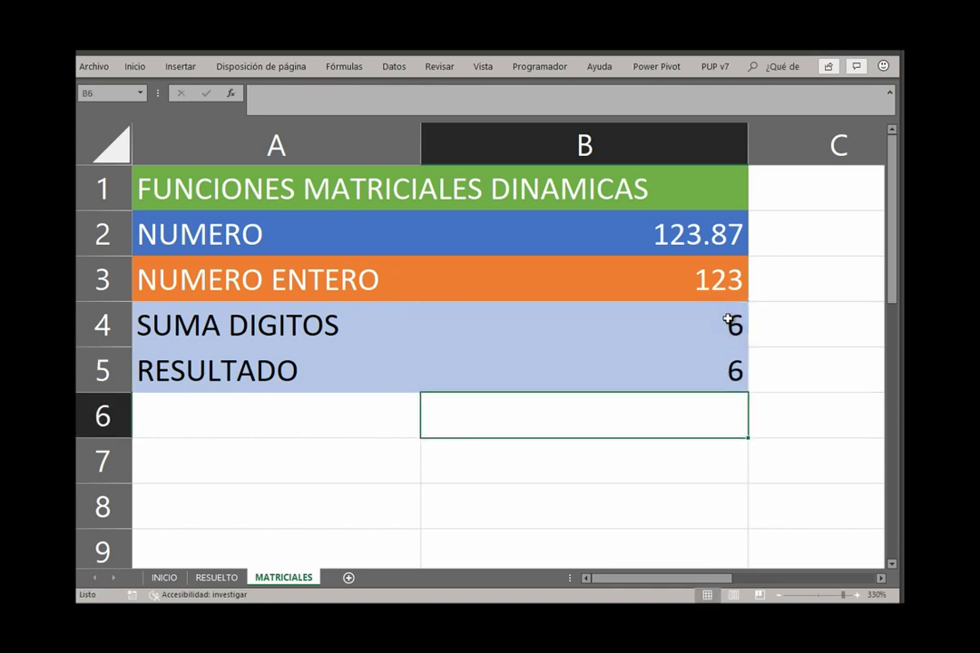
{"action": "left_click", "coordinate": [626, 370]}
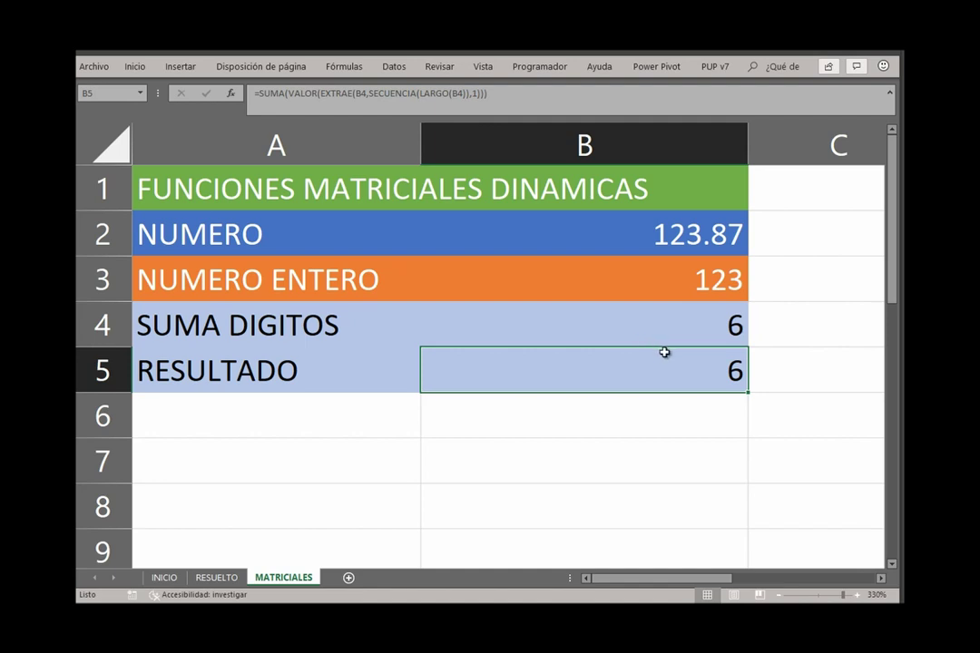
Set NUMERO in B2 to 45346.567
{"action": "left_click", "coordinate": [671, 239]}
{"action": "type", "text": "4534"}
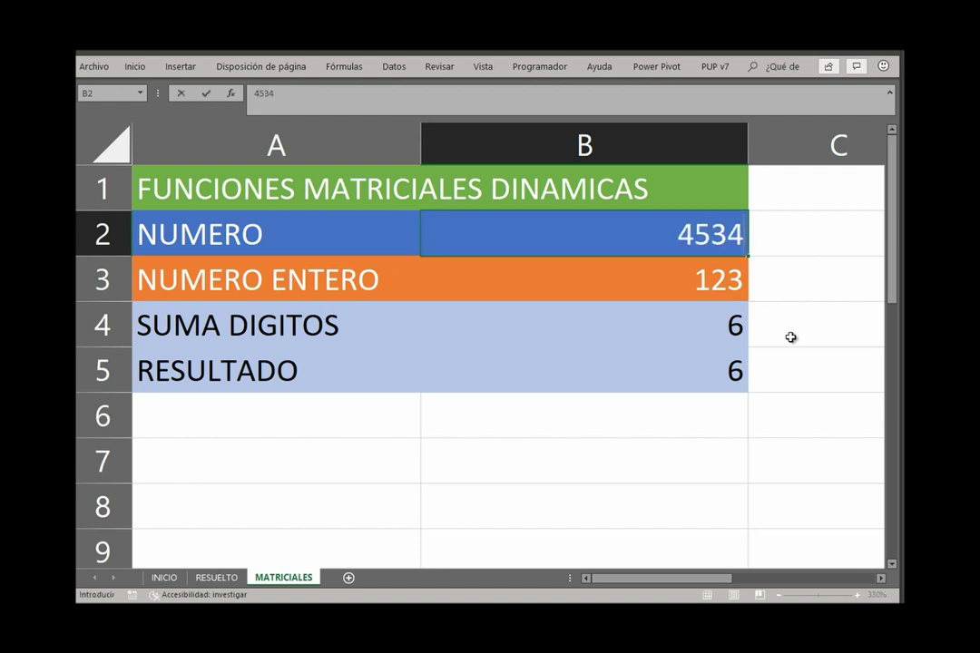
{"action": "type", "text": "6.567"}
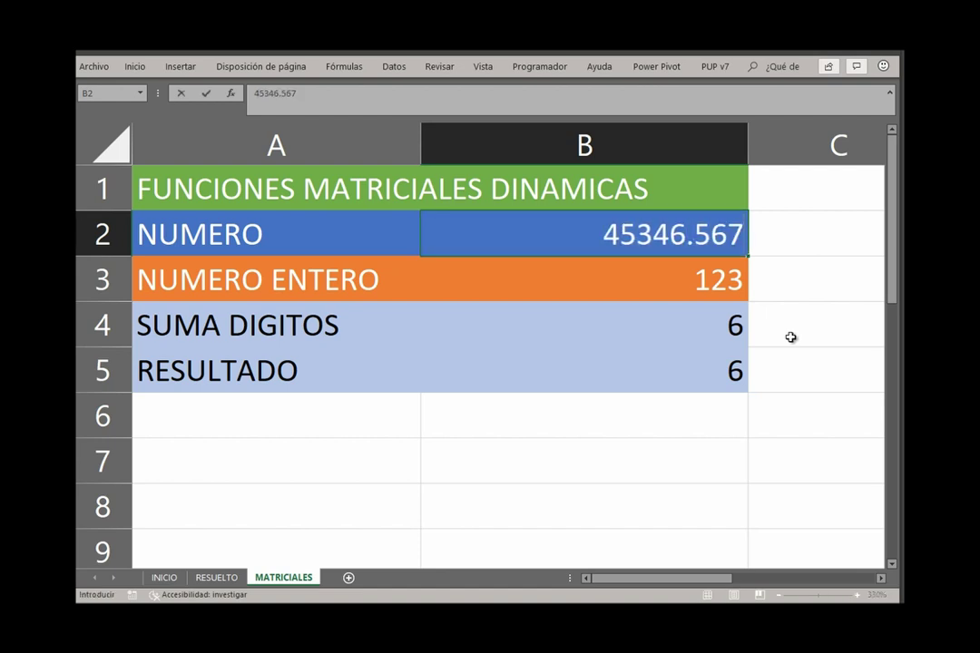
{"action": "key", "text": "Return"}
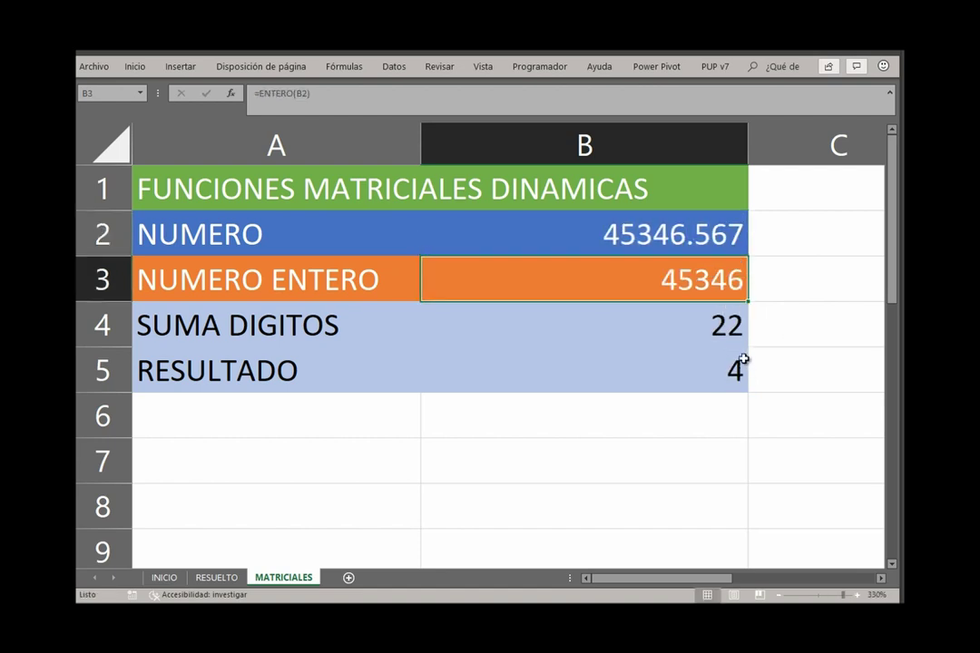
Review the SUMA DIGITOS formula in B4, highlighting its EXTRAE function
{"action": "left_click", "coordinate": [718, 330]}
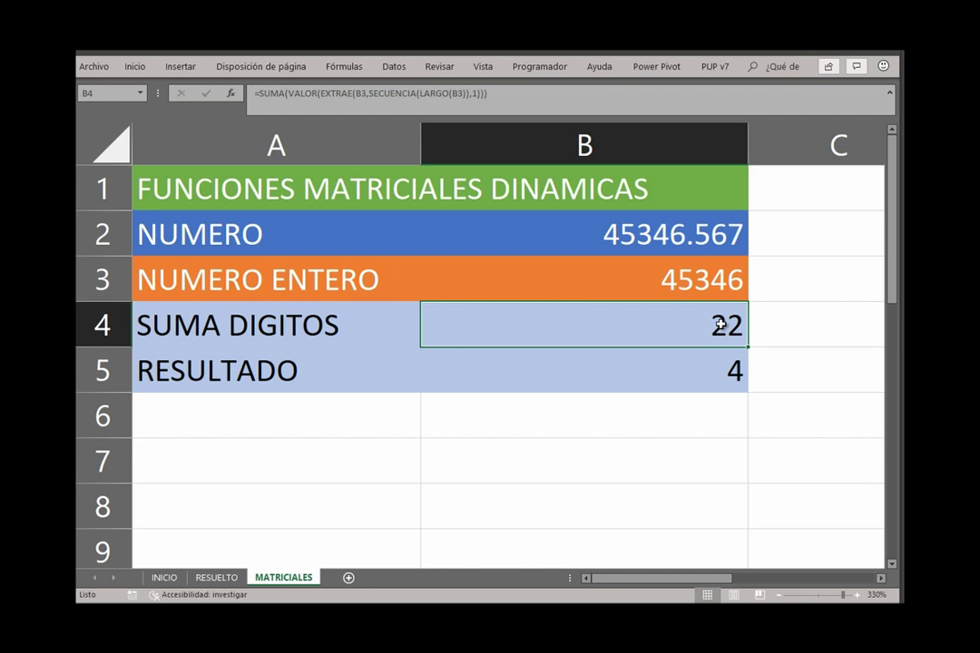
{"action": "double_click", "coordinate": [720, 324]}
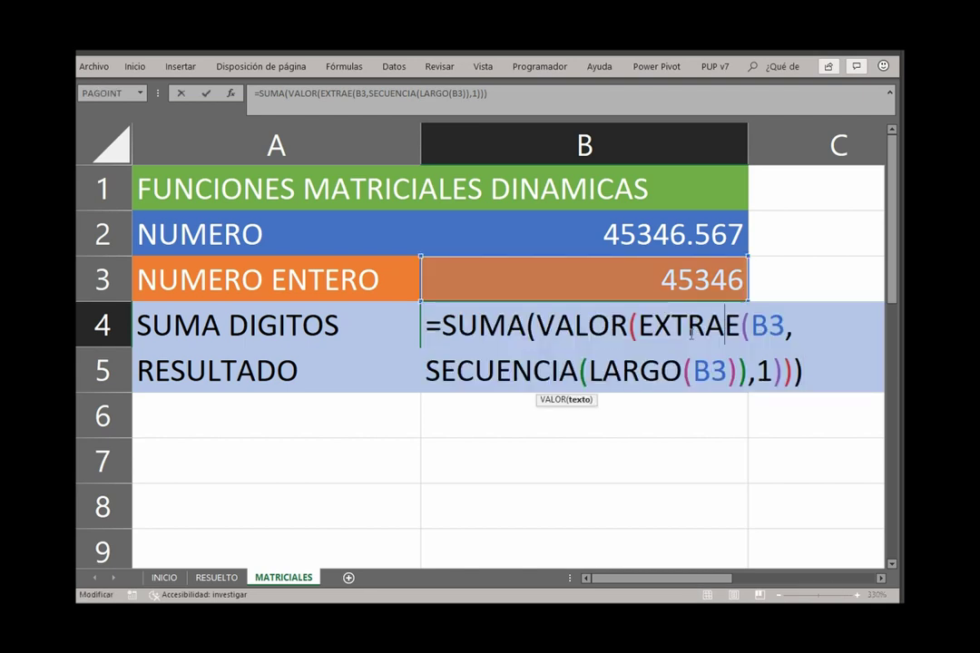
{"action": "left_click", "coordinate": [826, 367]}
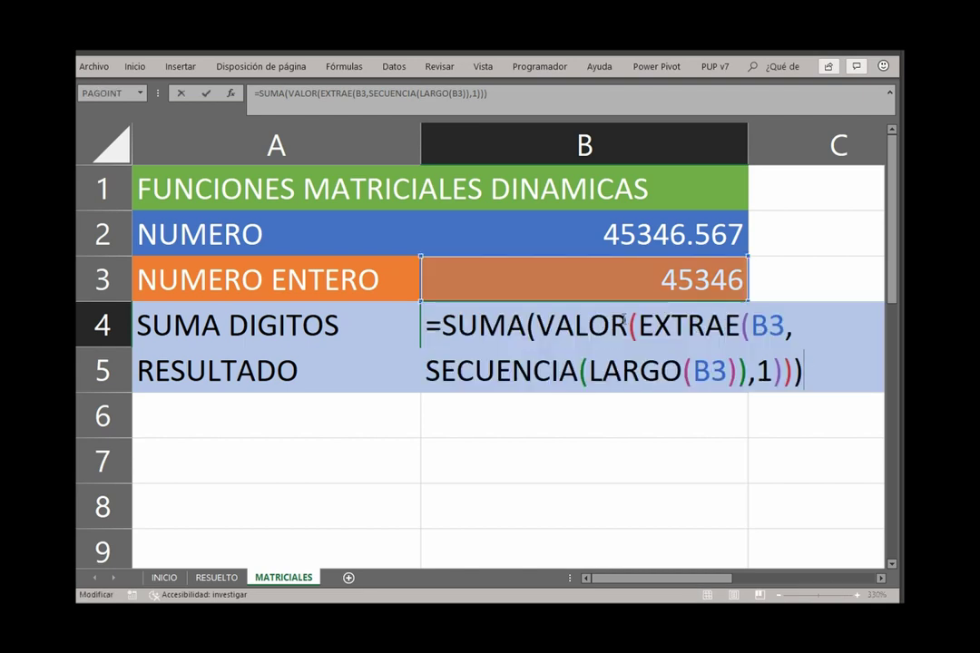
{"action": "left_click_drag", "start_coordinate": [639, 325], "coordinate": [740, 325]}
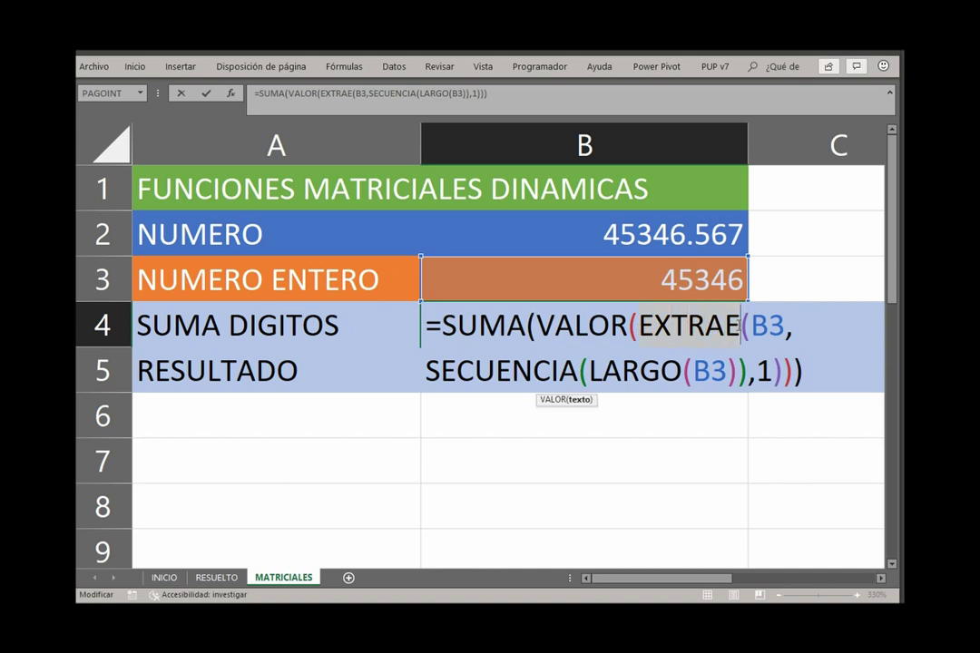
{"action": "left_click", "coordinate": [817, 370]}
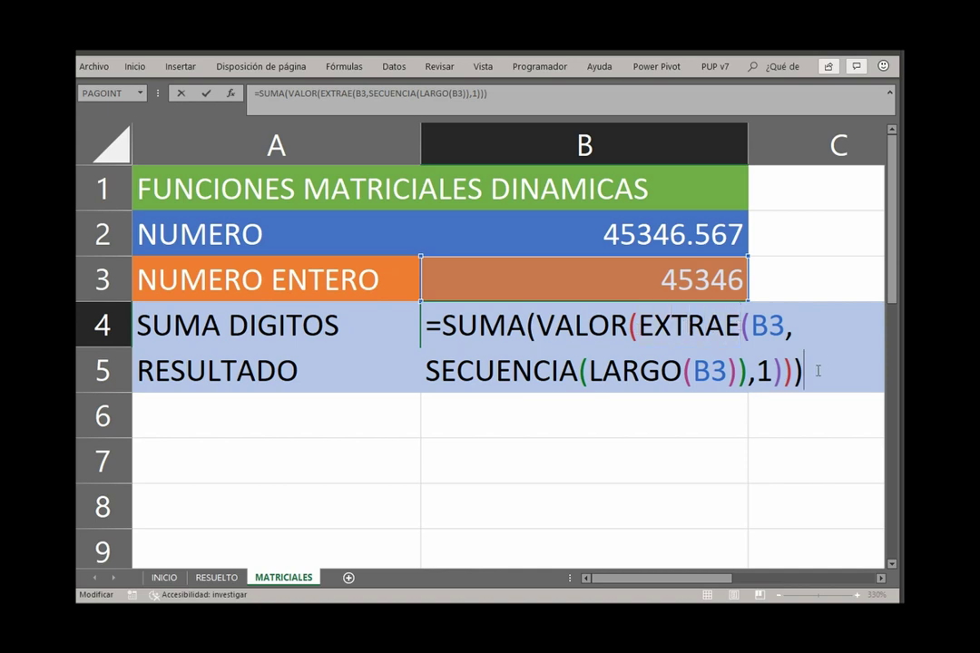